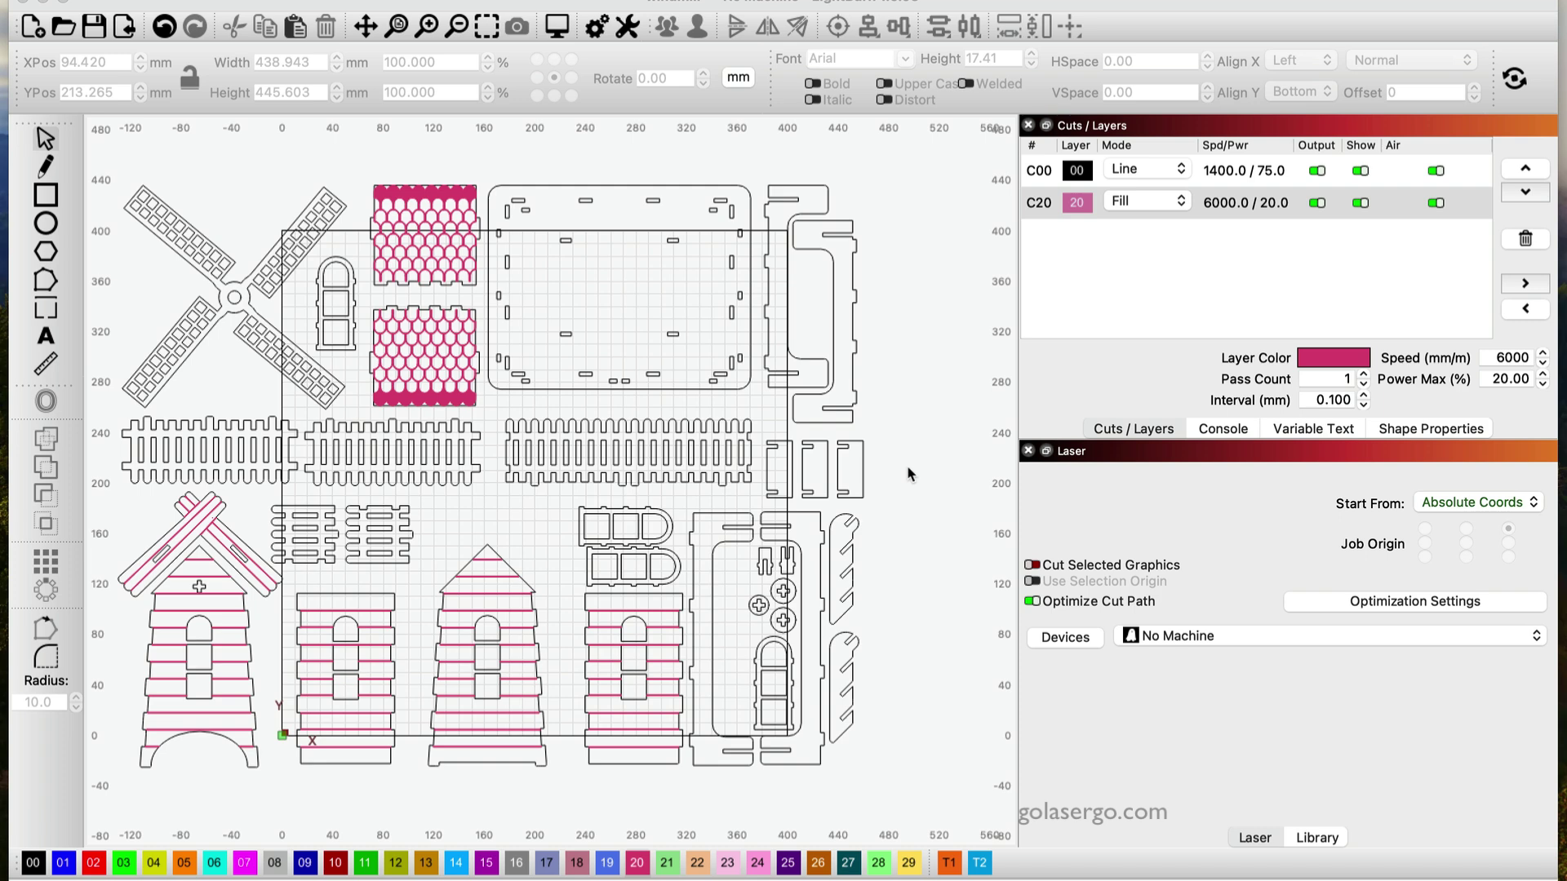
{"action": "left_click", "coordinate": [934, 797]}
{"action": "left_click_drag", "start_coordinate": [919, 772], "coordinate": [125, 185]}
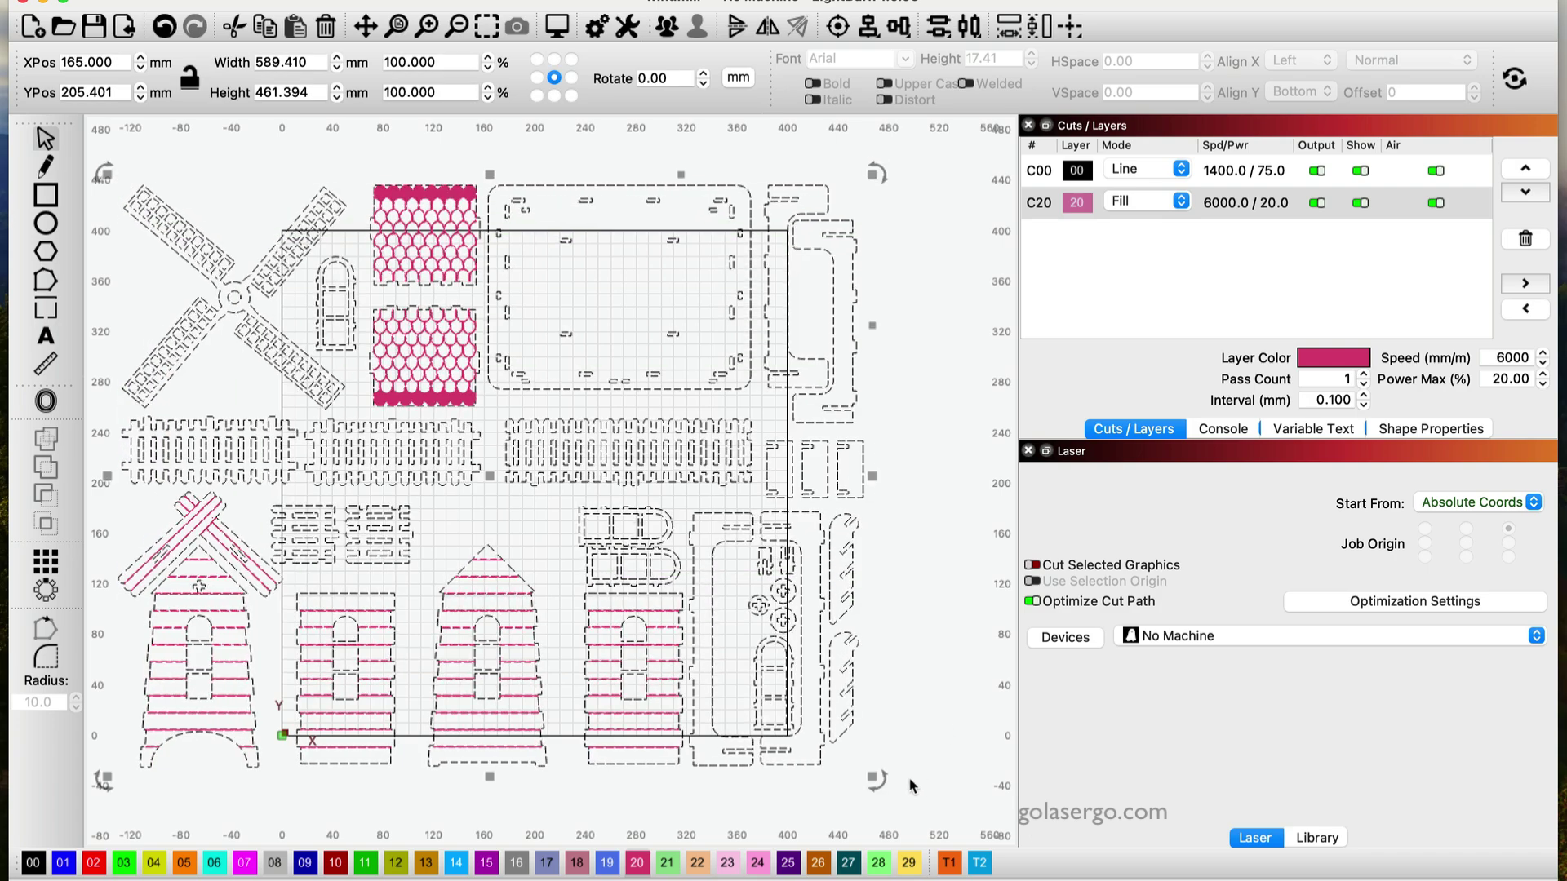
{"action": "left_click_drag", "start_coordinate": [875, 779], "coordinate": [633, 592]}
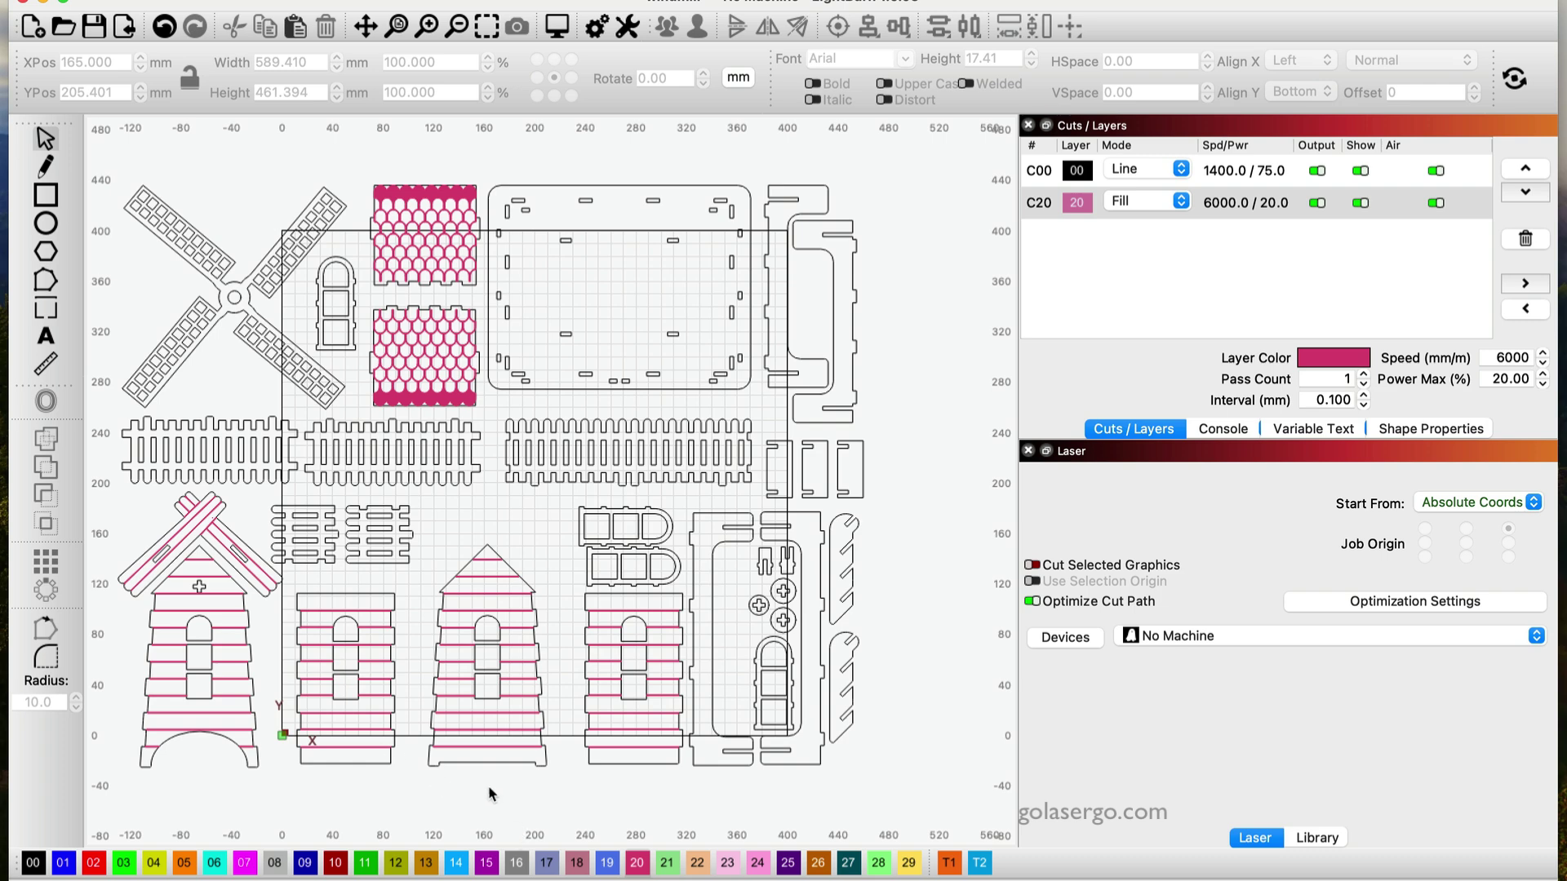
Try moving a single engraved plank line out of the pointed tower panel, and undo the move.
{"action": "left_click", "coordinate": [497, 595]}
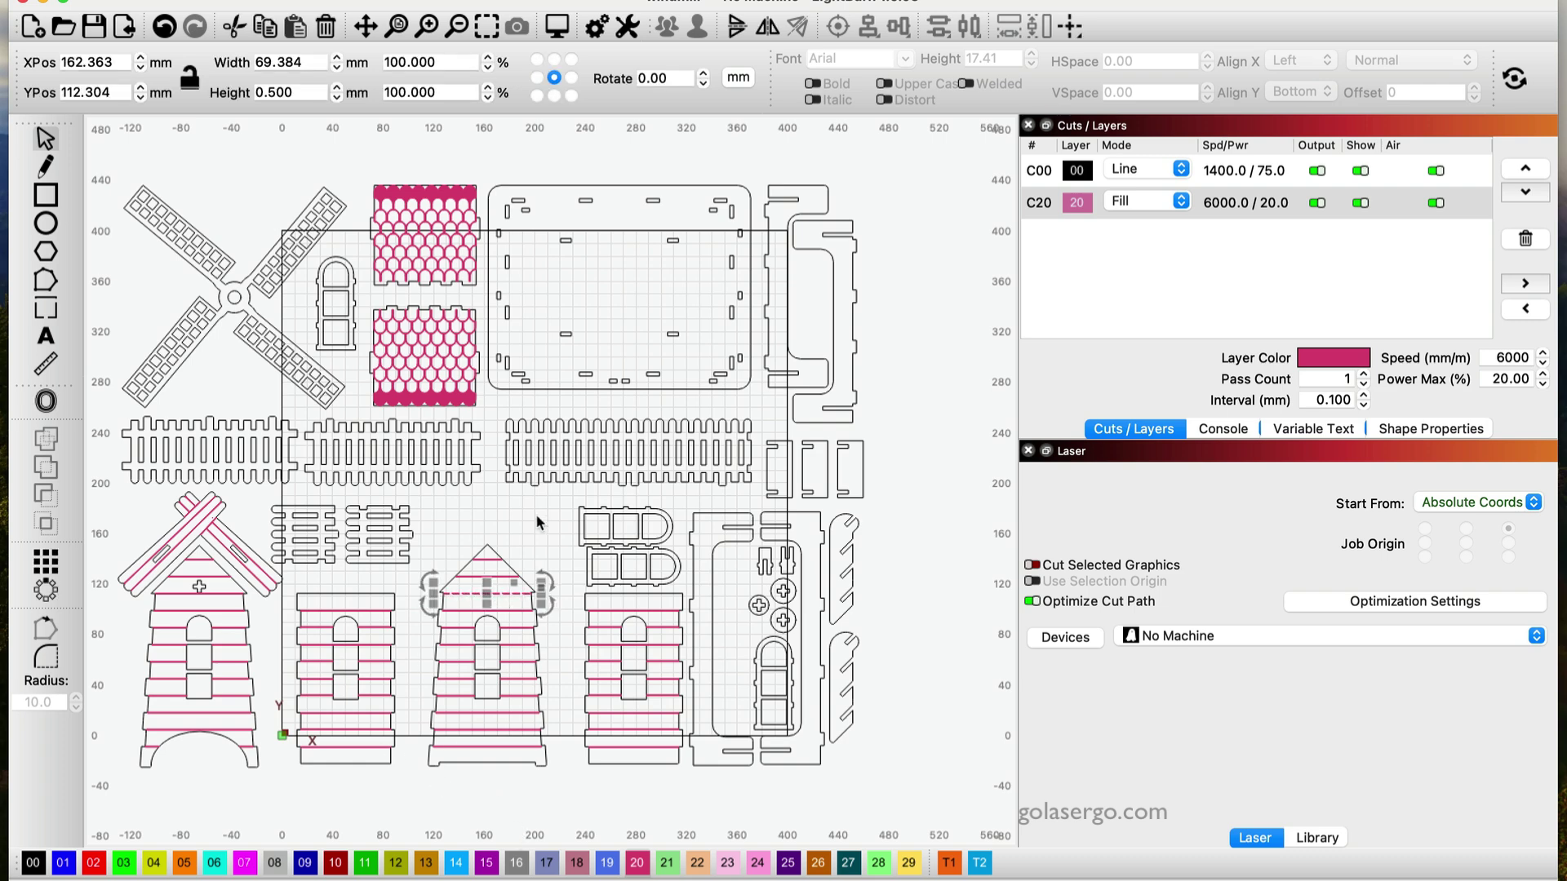
{"action": "left_click", "coordinate": [474, 575]}
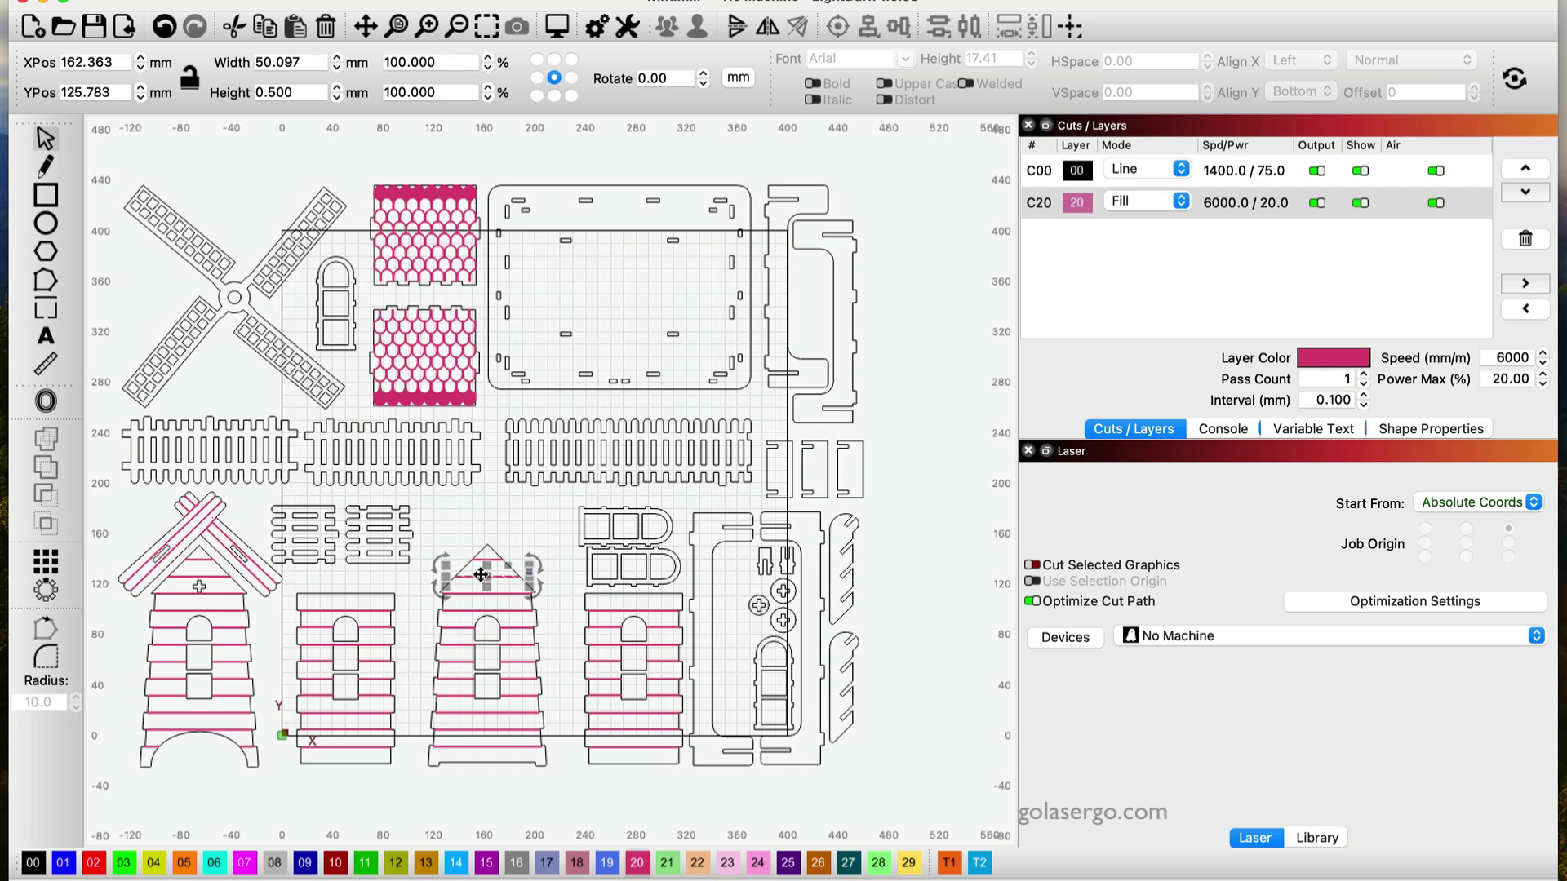
{"action": "left_click_drag", "start_coordinate": [480, 575], "coordinate": [518, 499]}
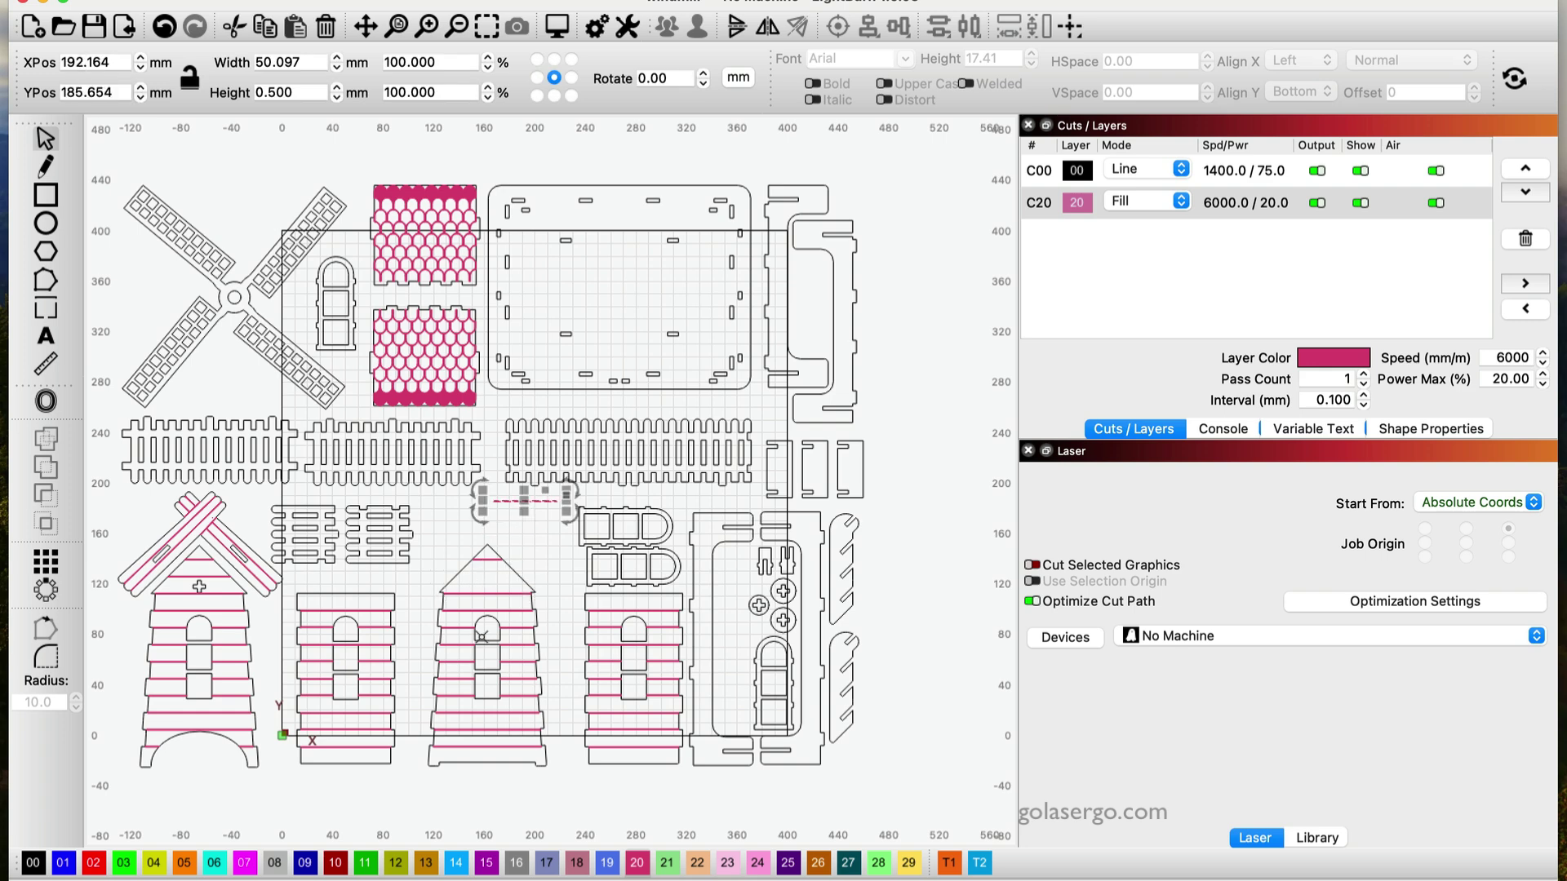
{"action": "key", "text": "super+z"}
{"action": "left_click", "coordinate": [531, 805]}
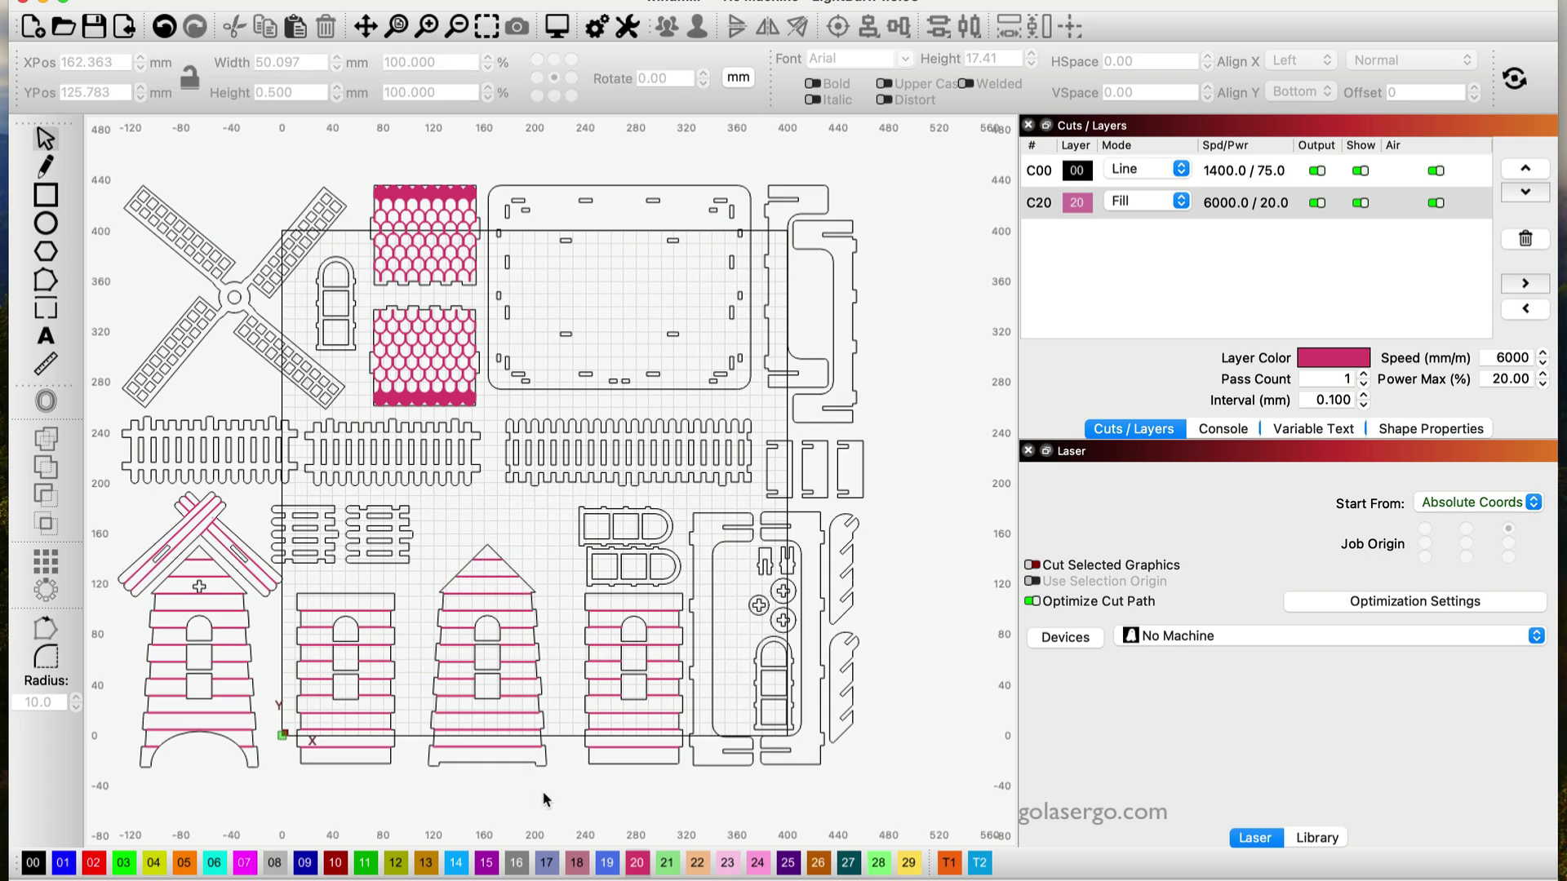
Select all shapes of the pointed tower panel, group them, and check that the panel selects as one object.
{"action": "left_click_drag", "start_coordinate": [559, 785], "coordinate": [423, 538]}
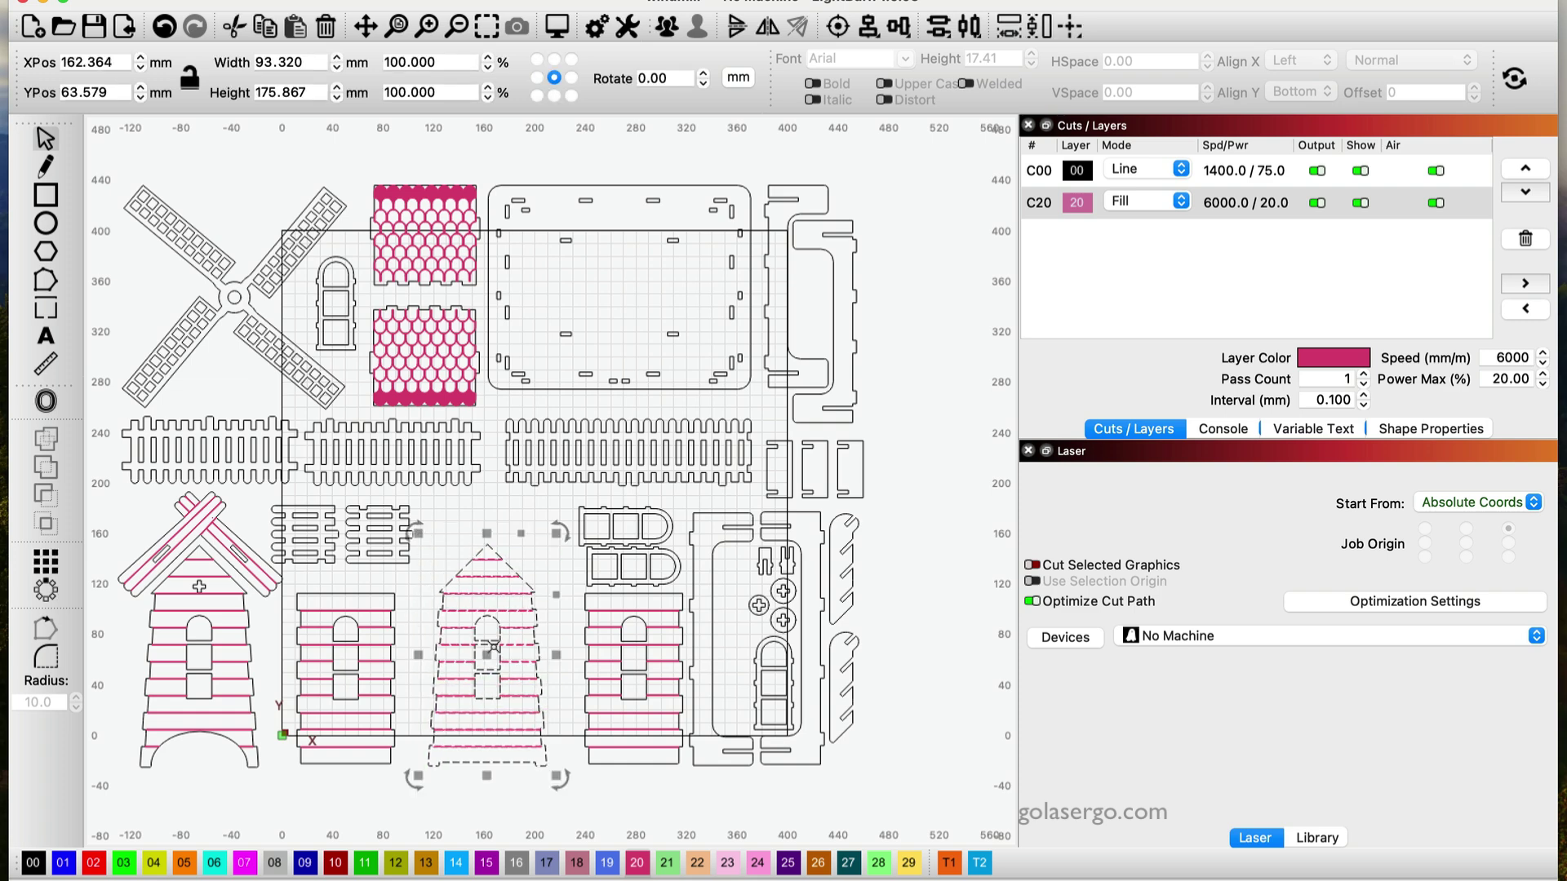
{"action": "right_click", "coordinate": [492, 649]}
{"action": "left_click", "coordinate": [574, 481]}
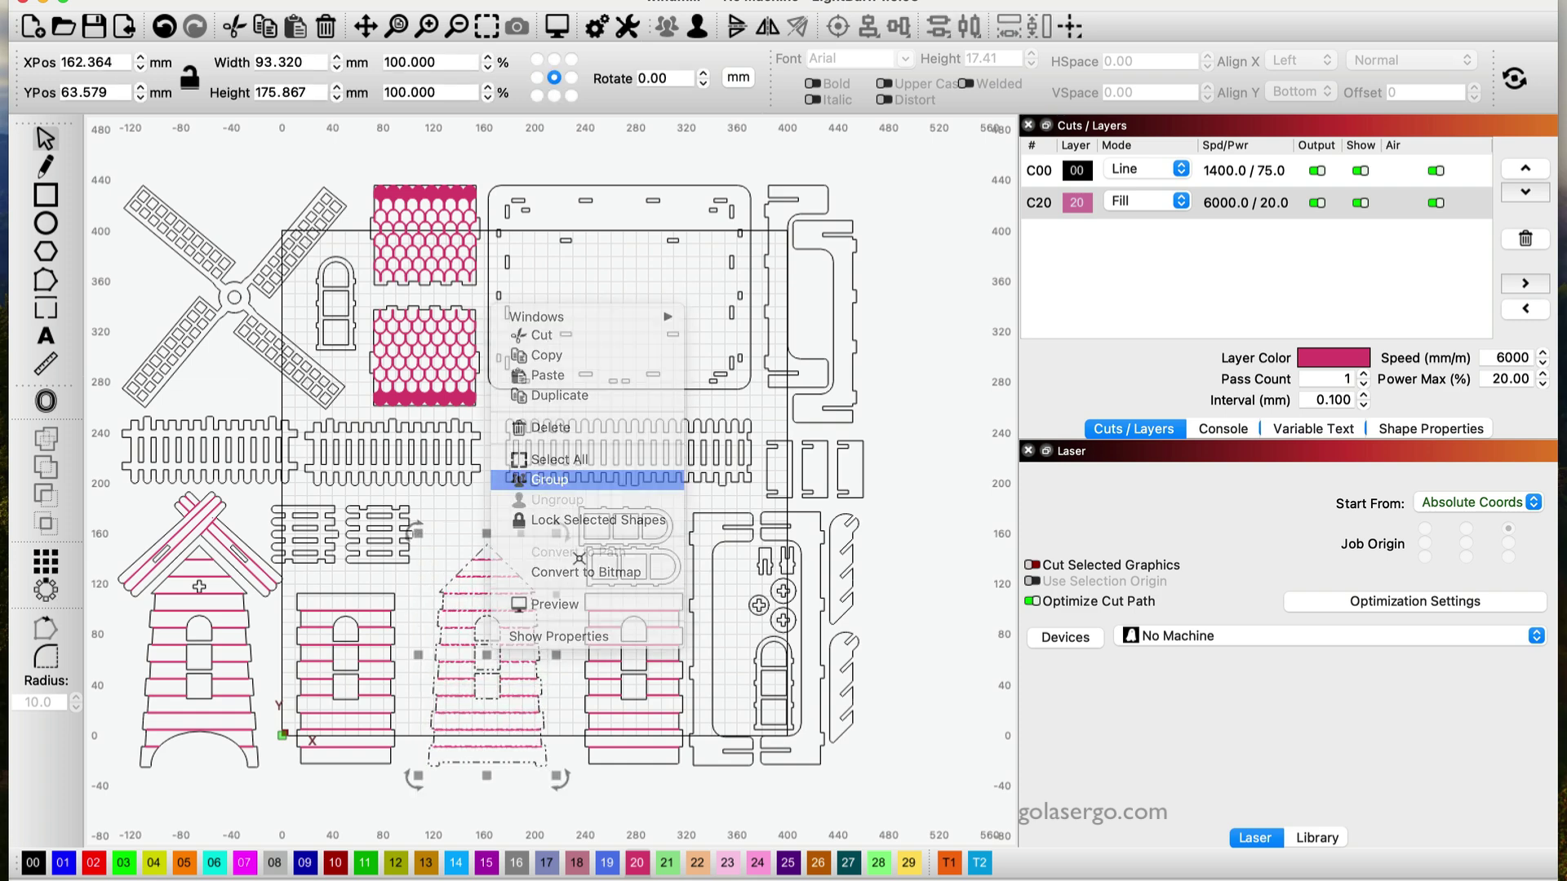
{"action": "left_click", "coordinate": [529, 787]}
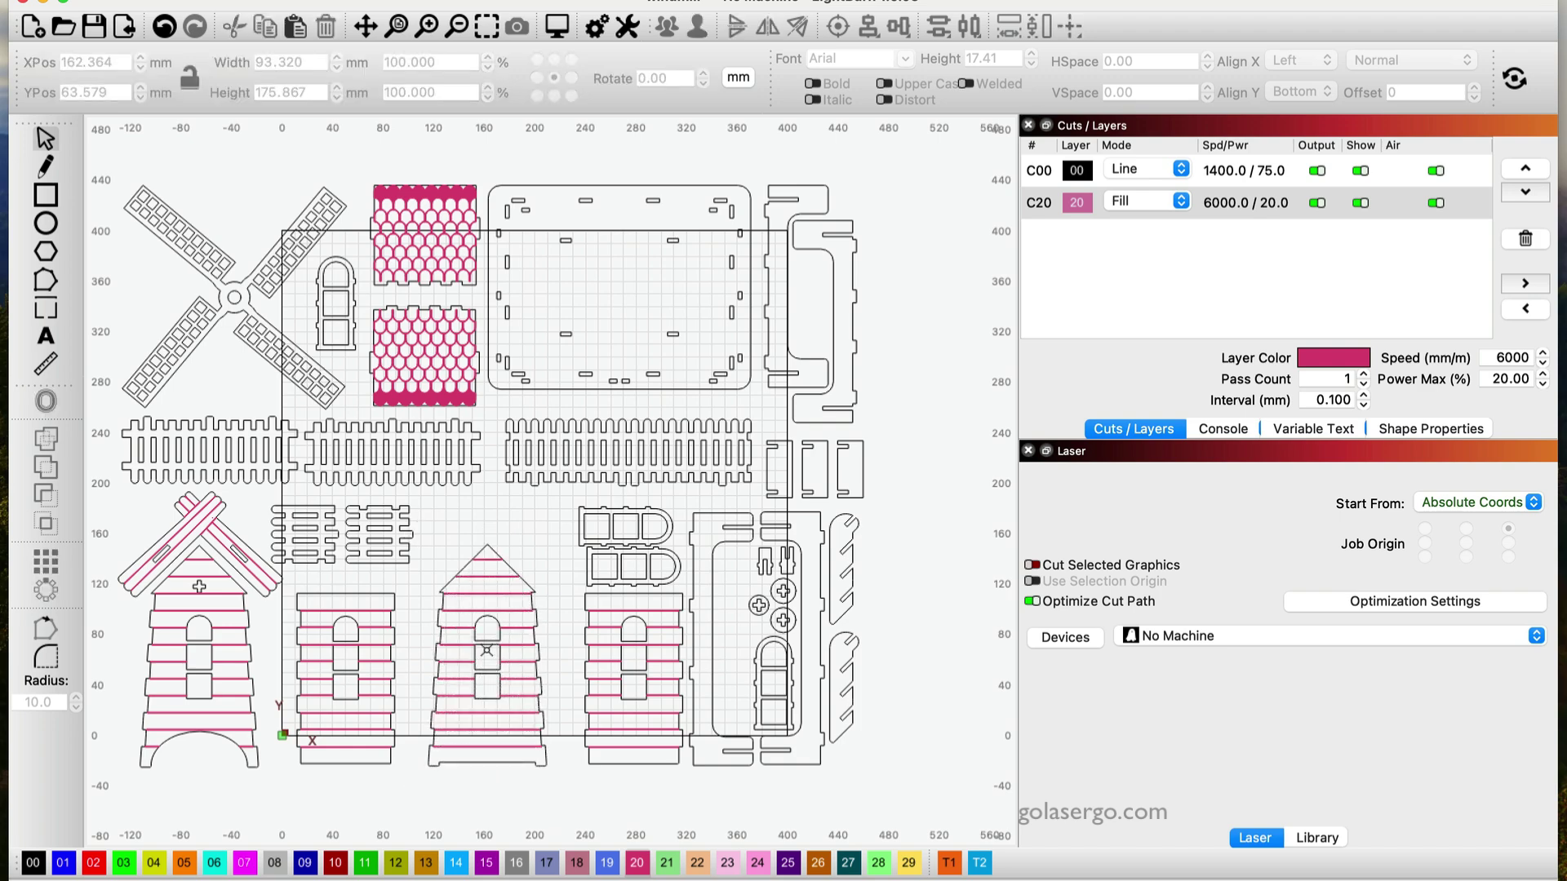
{"action": "left_click", "coordinate": [492, 629]}
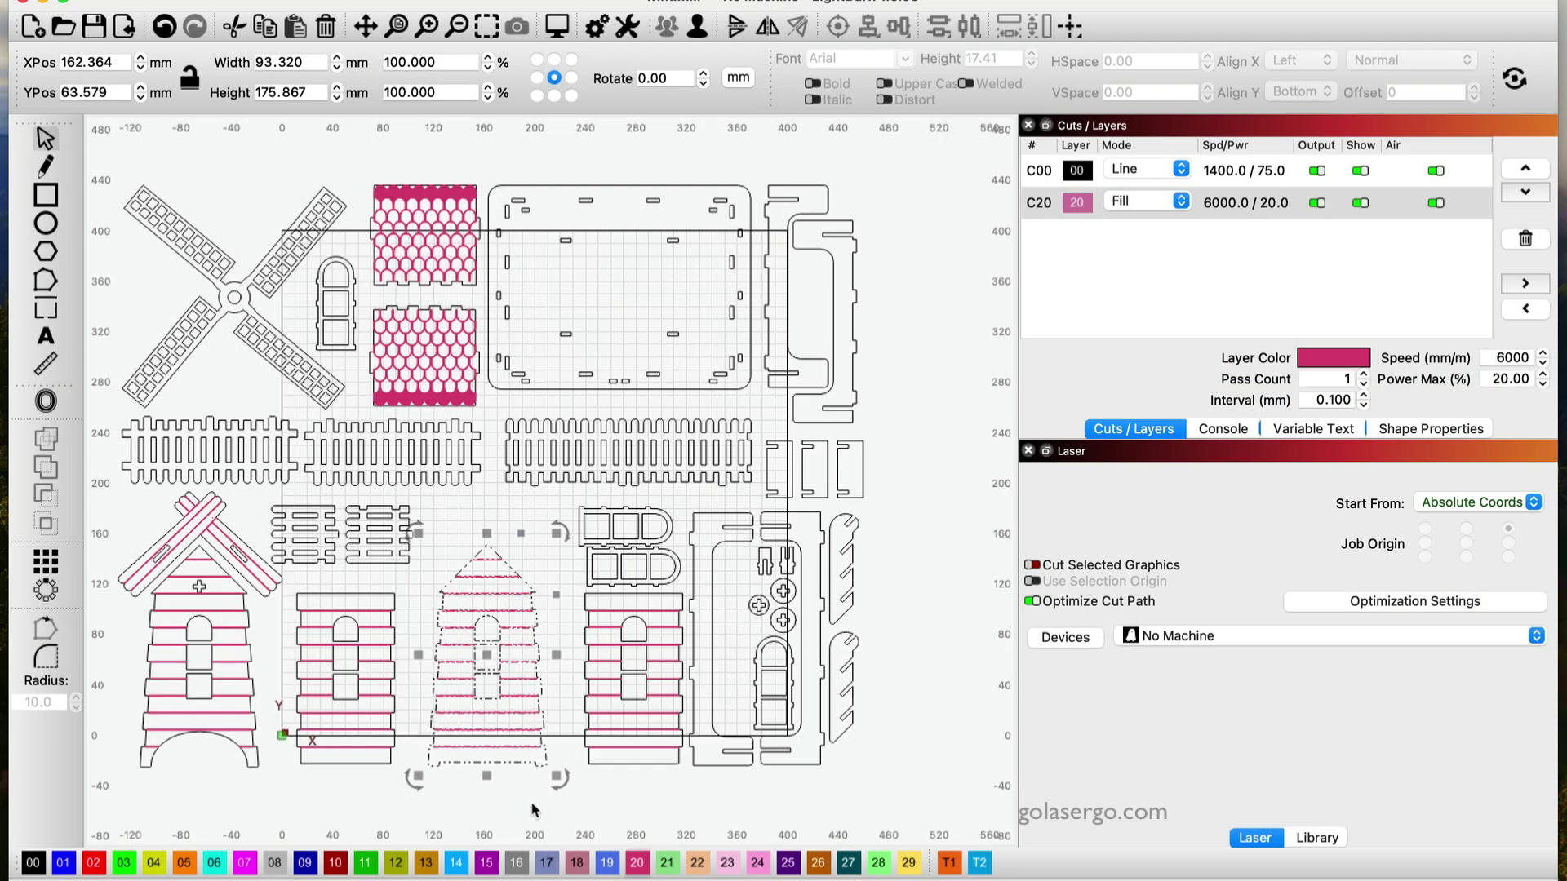
{"action": "left_click", "coordinate": [494, 672]}
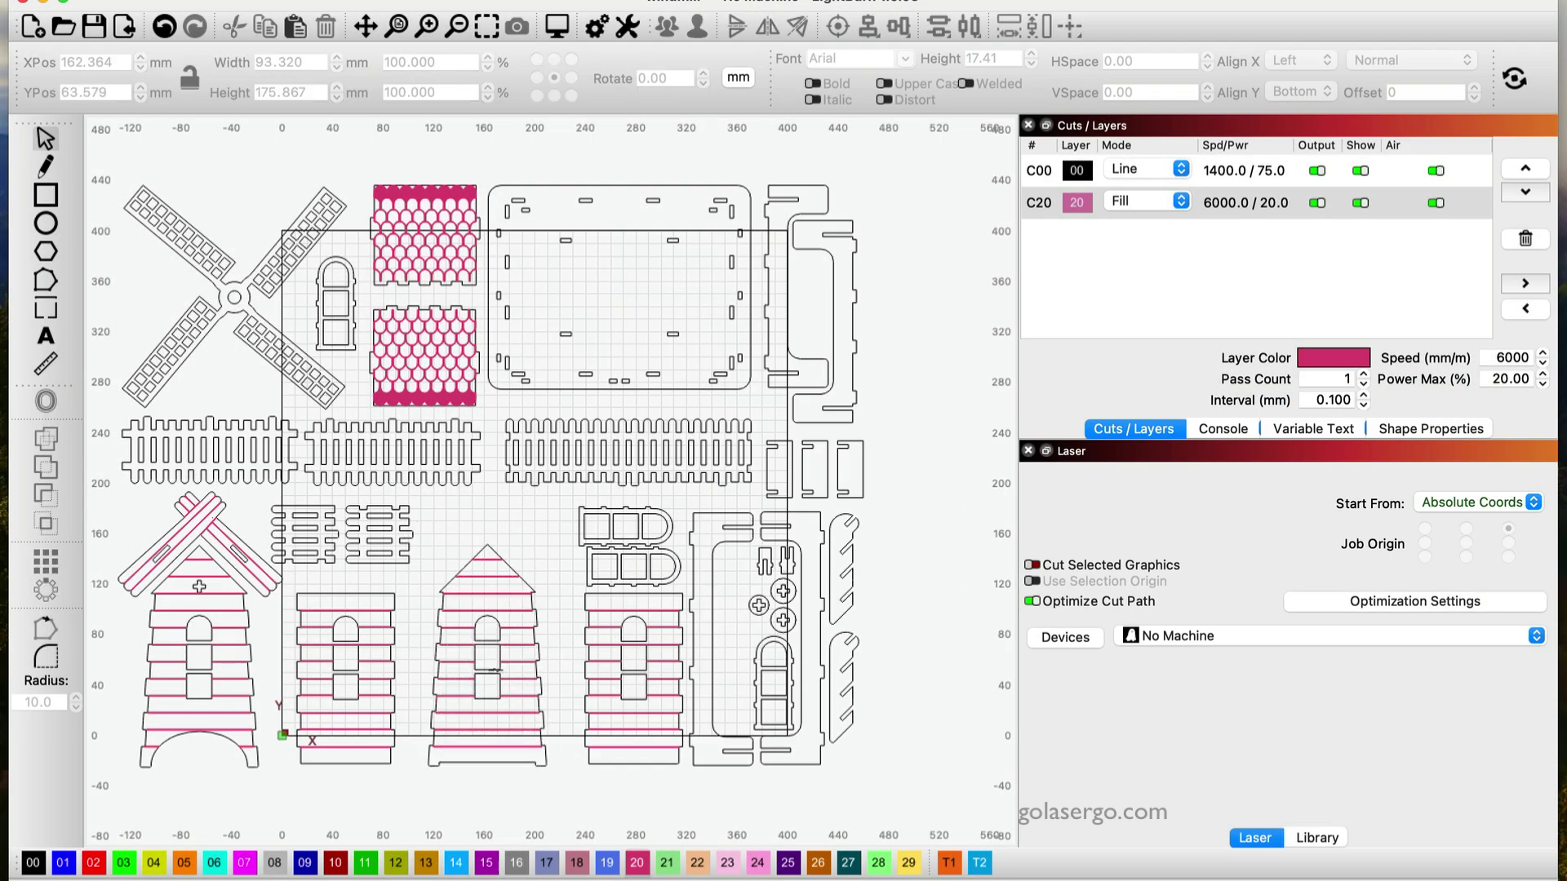
{"action": "left_click", "coordinate": [535, 735]}
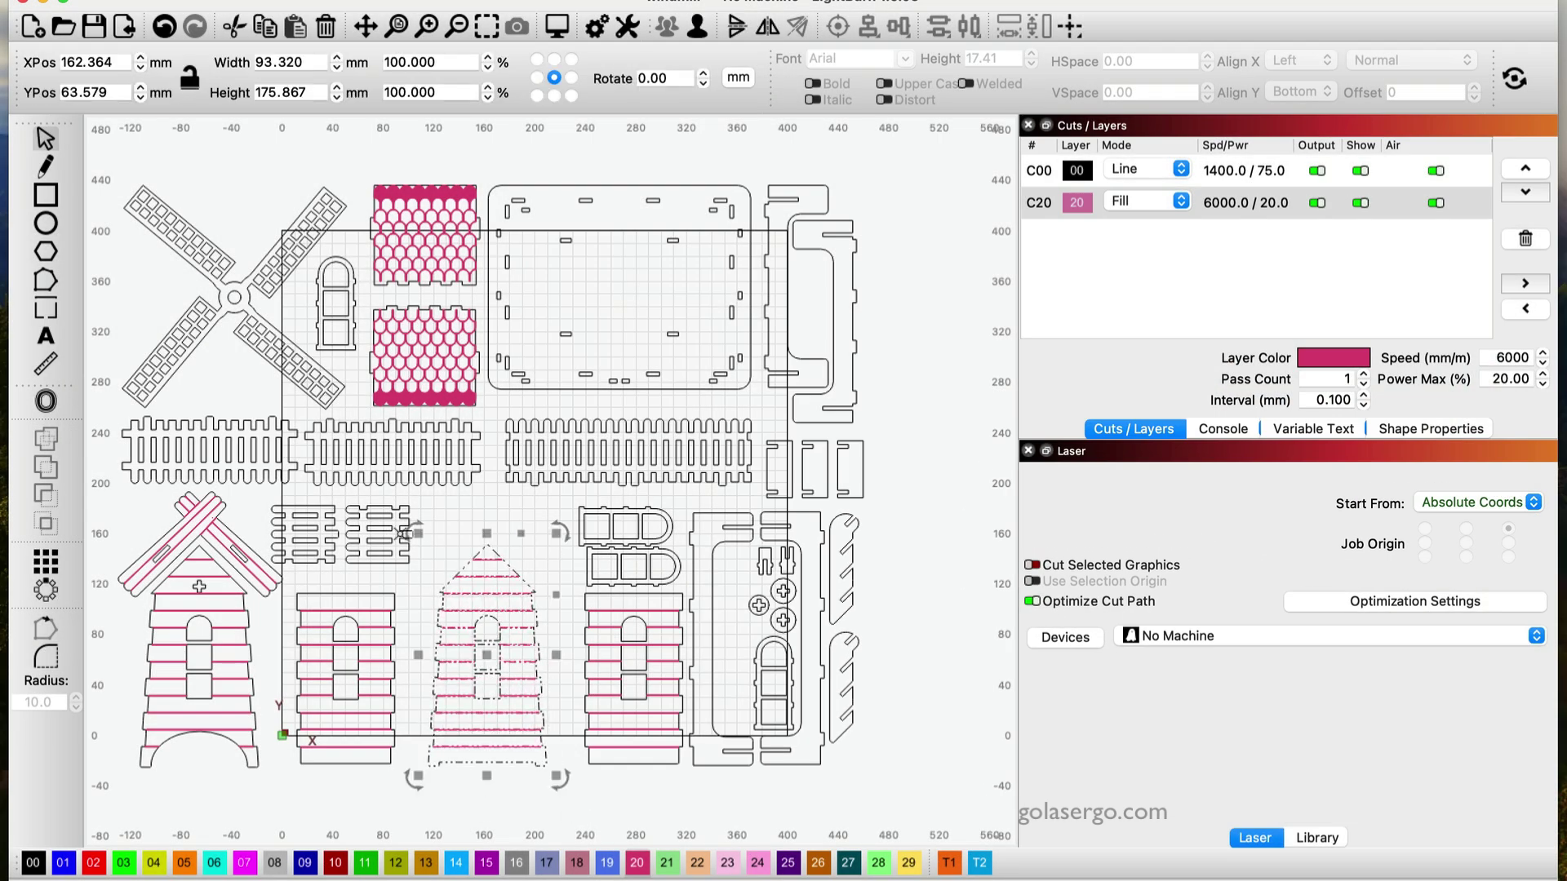
Enable Cut Selected Graphics and request a preview of the grouped tower panel, declining to continue with out-of-bounds shapes.
{"action": "left_click", "coordinate": [1035, 566]}
{"action": "left_click", "coordinate": [559, 31]}
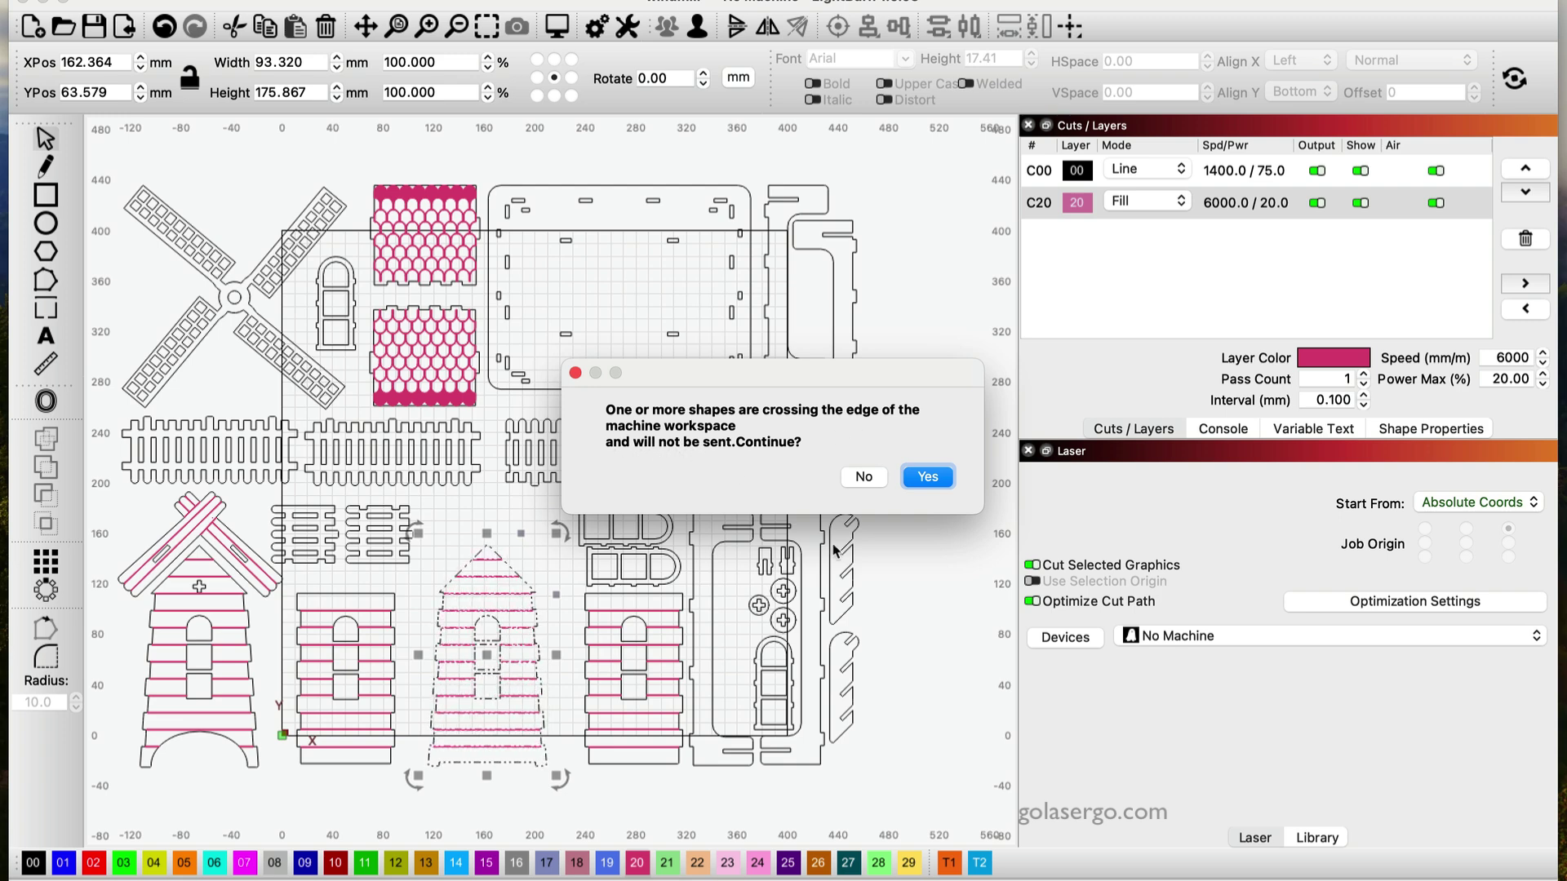
{"action": "left_click", "coordinate": [867, 477]}
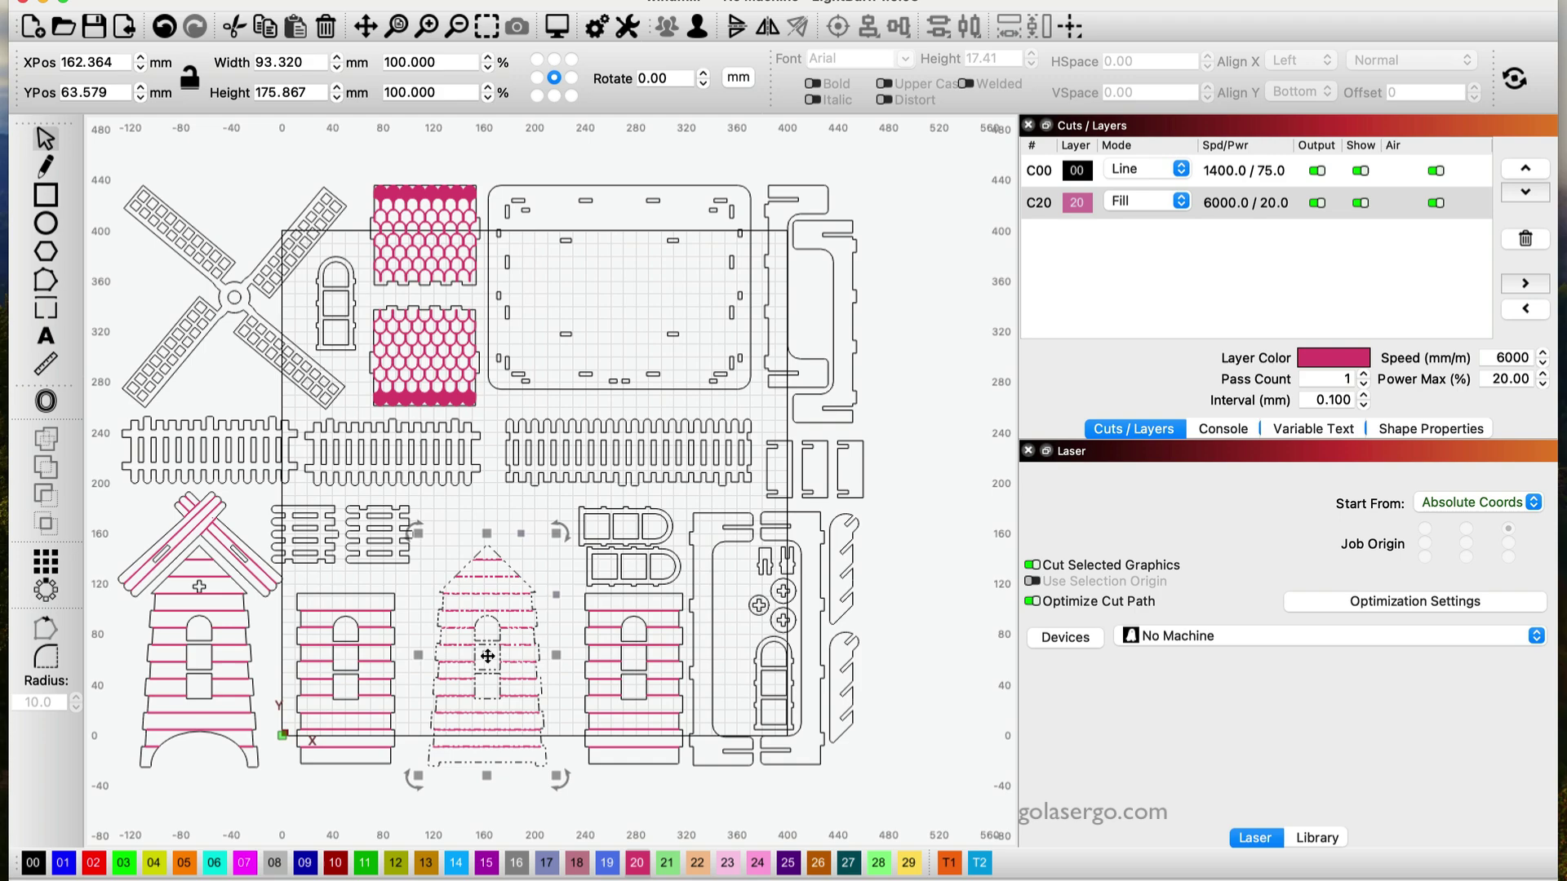
Move the grouped tower panel inside the workspace to about X 162, Y 102 mm and preview its cut.
{"action": "left_click_drag", "start_coordinate": [488, 656], "coordinate": [486, 607]}
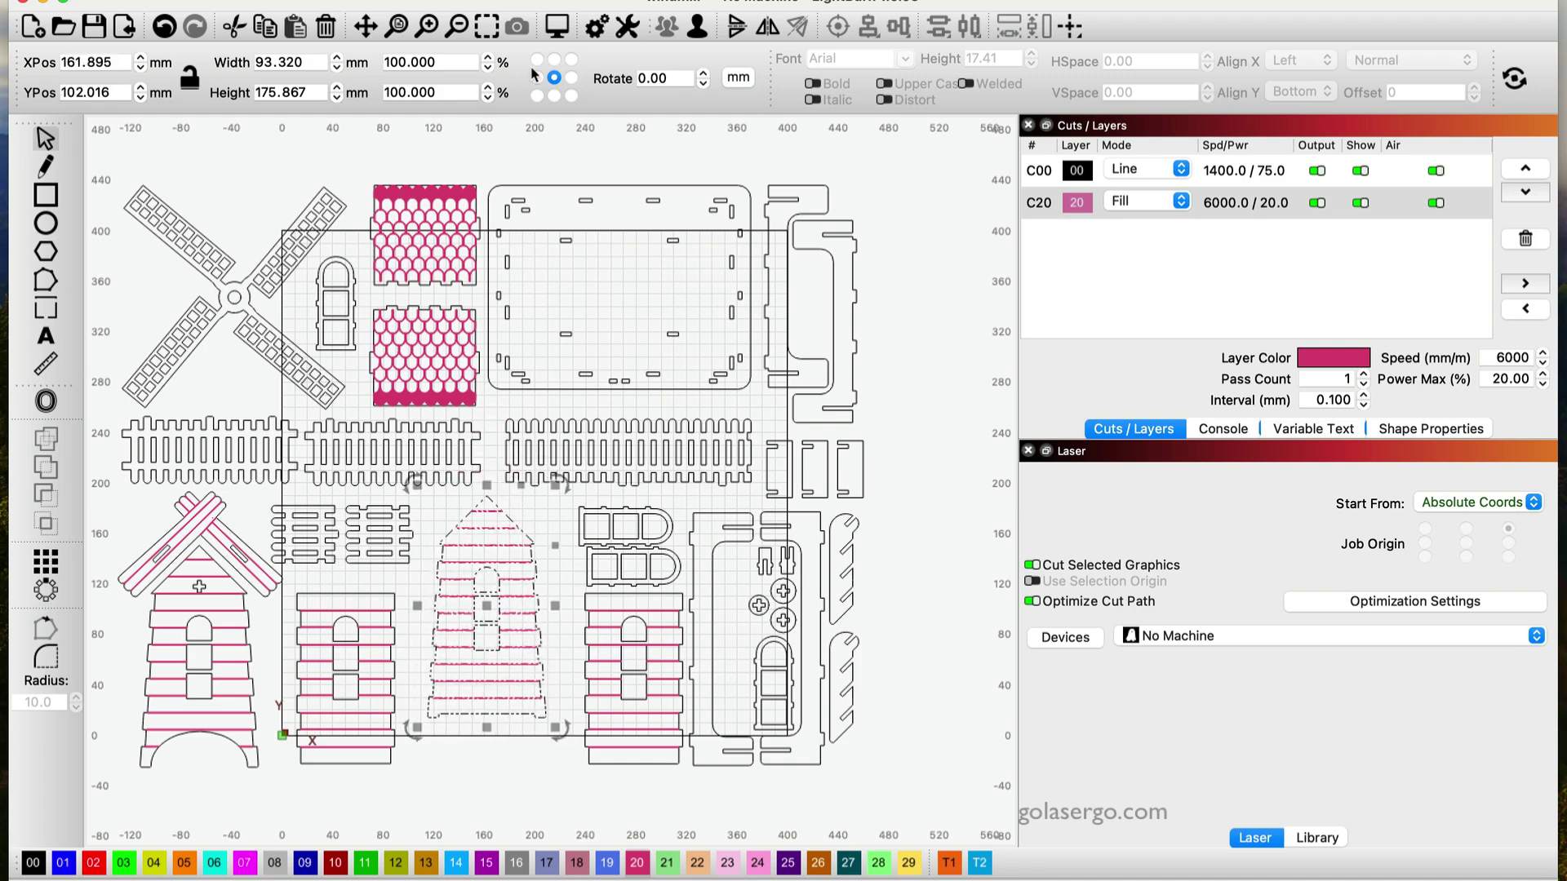
{"action": "left_click", "coordinate": [556, 26]}
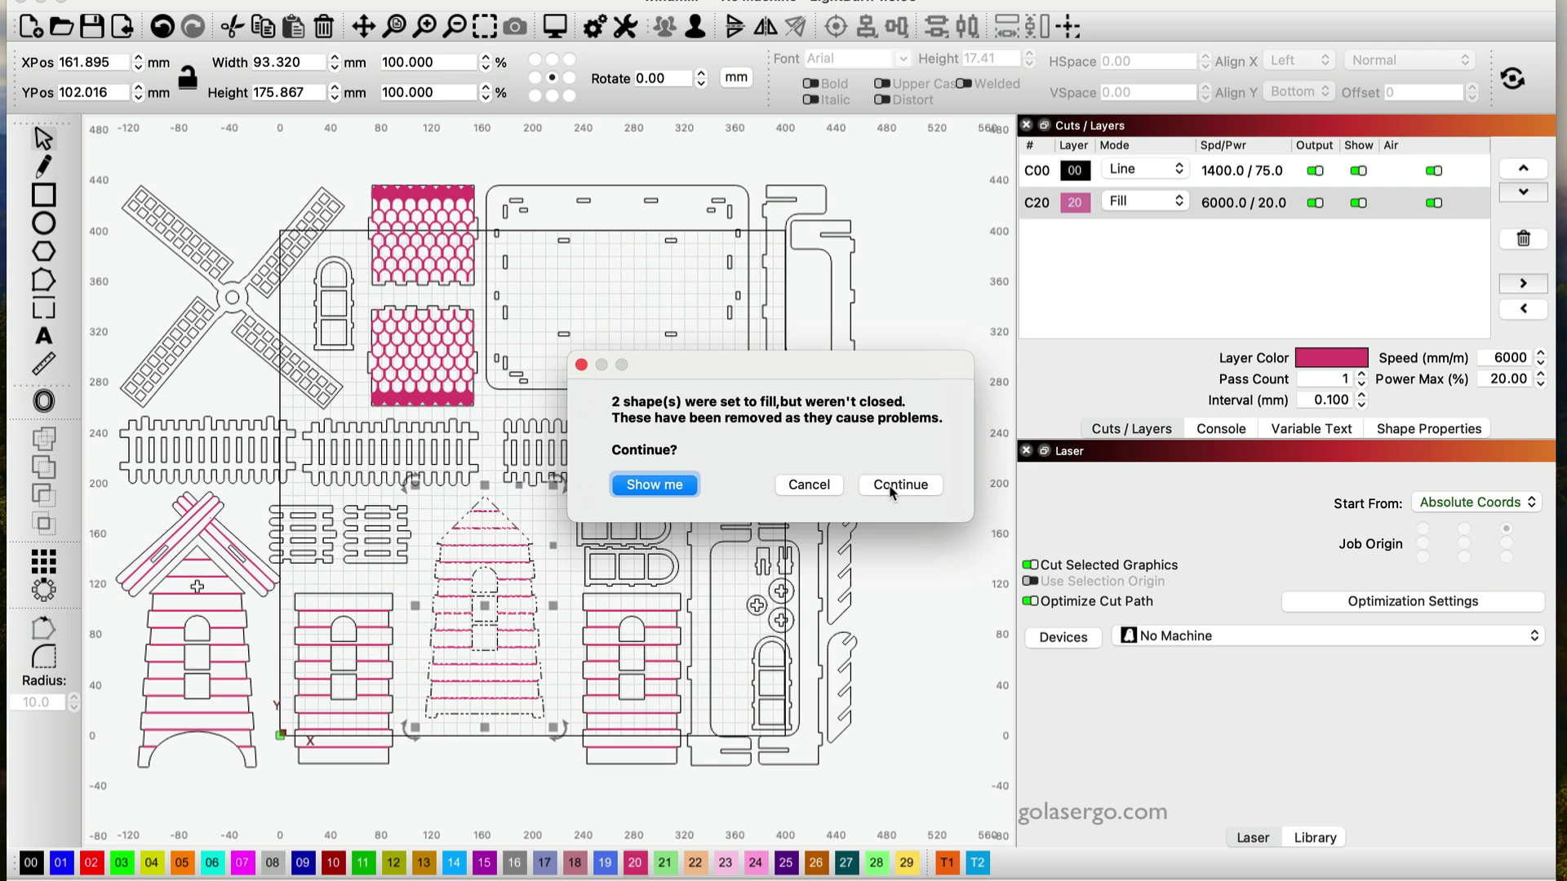
{"action": "left_click", "coordinate": [892, 487]}
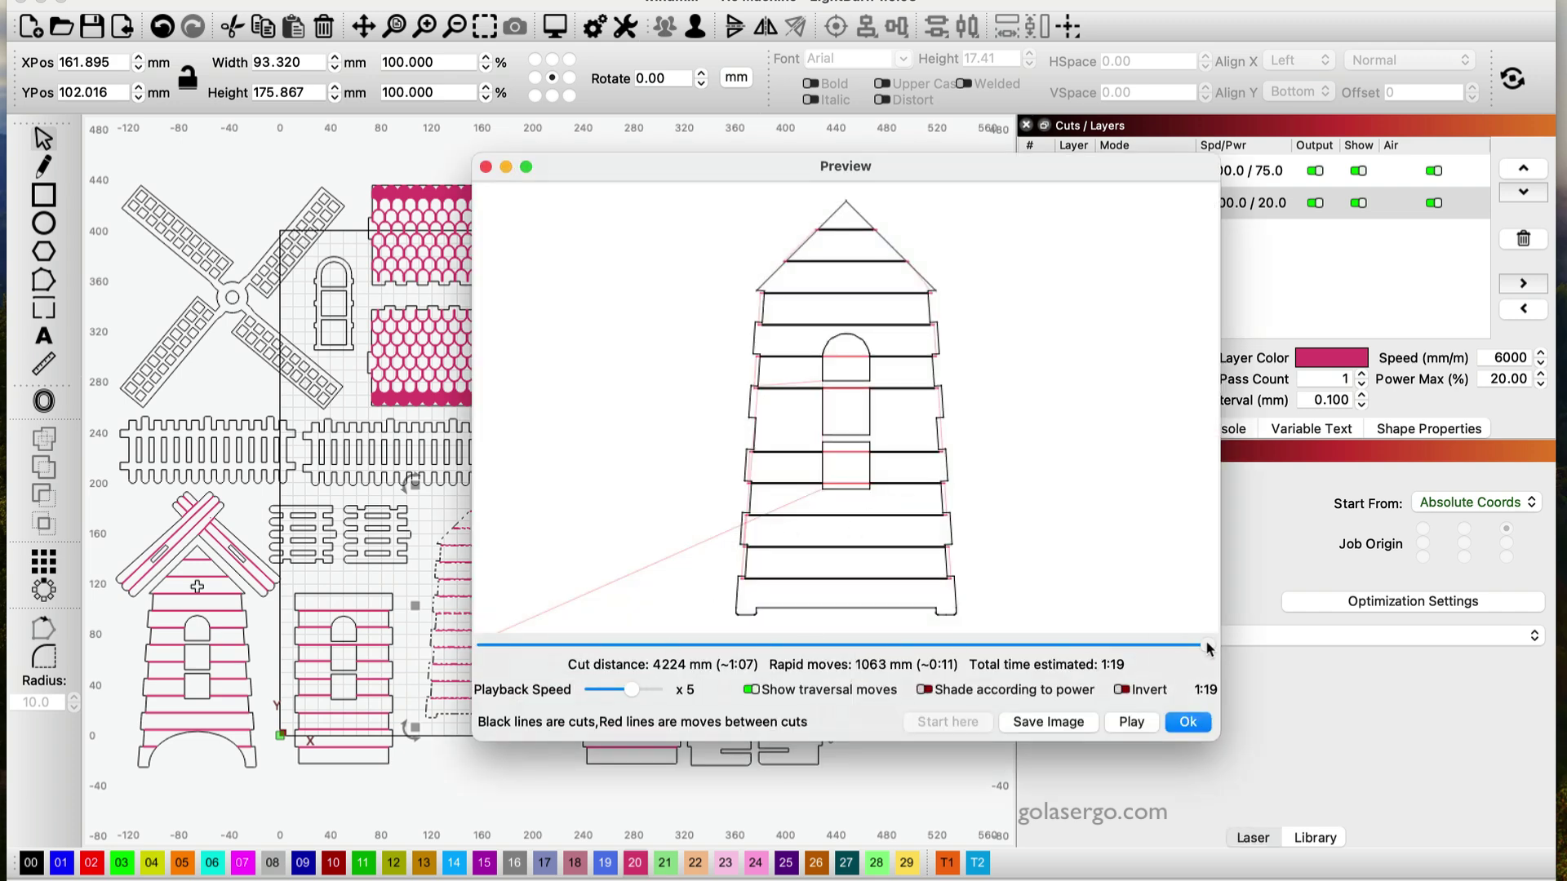
{"action": "mouse_move", "coordinate": [1206, 648]}
{"action": "left_mouse_down"}
{"action": "mouse_move", "coordinate": [483, 649]}
{"action": "mouse_move", "coordinate": [1177, 715]}
{"action": "left_mouse_up"}
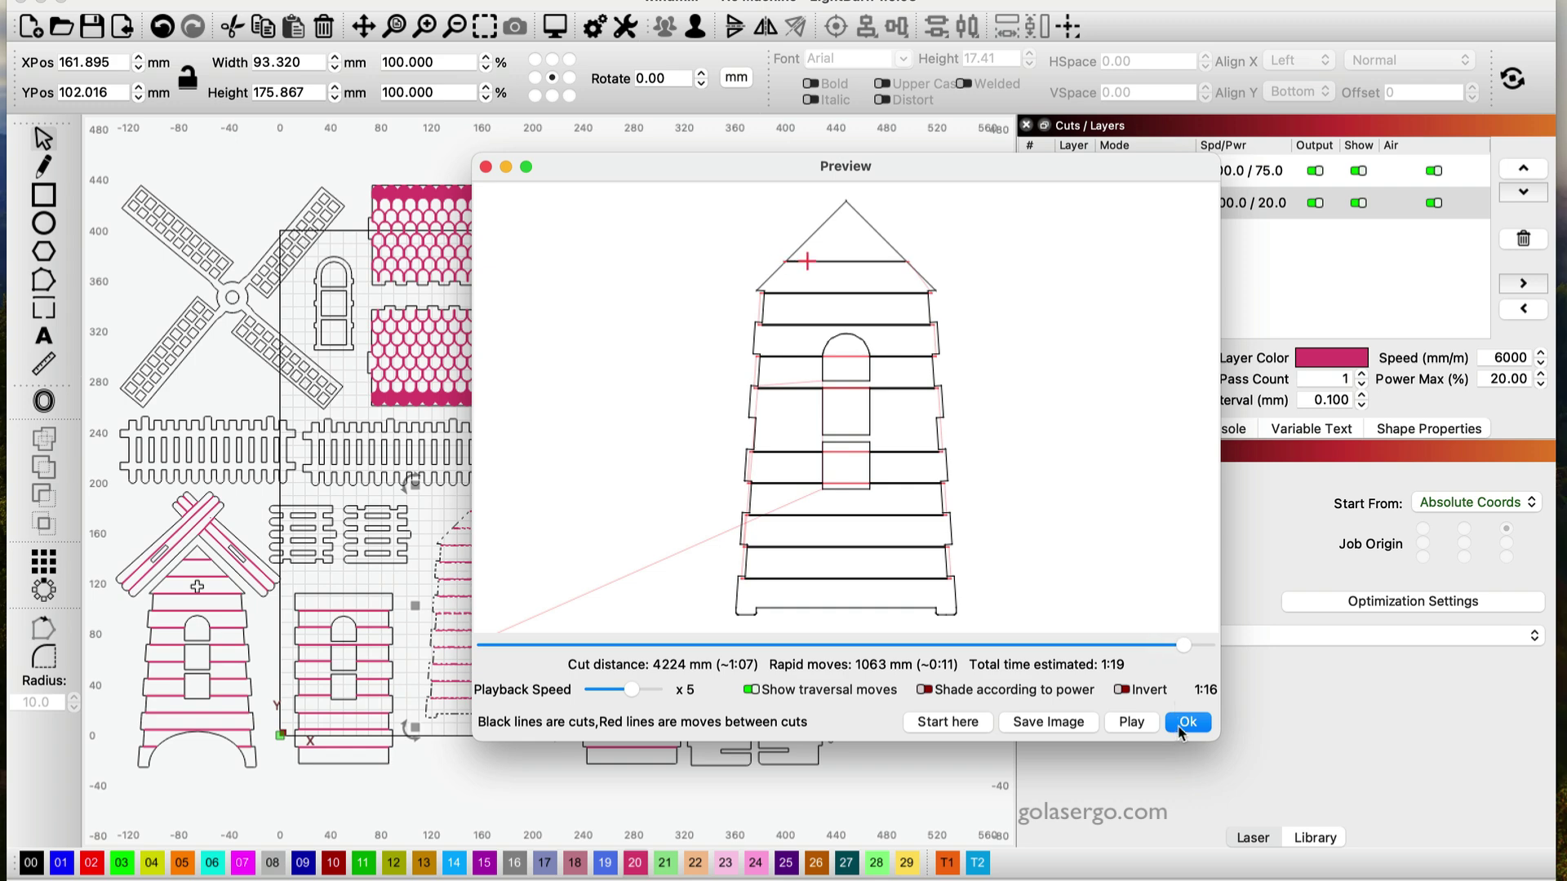
{"action": "left_click", "coordinate": [1181, 726]}
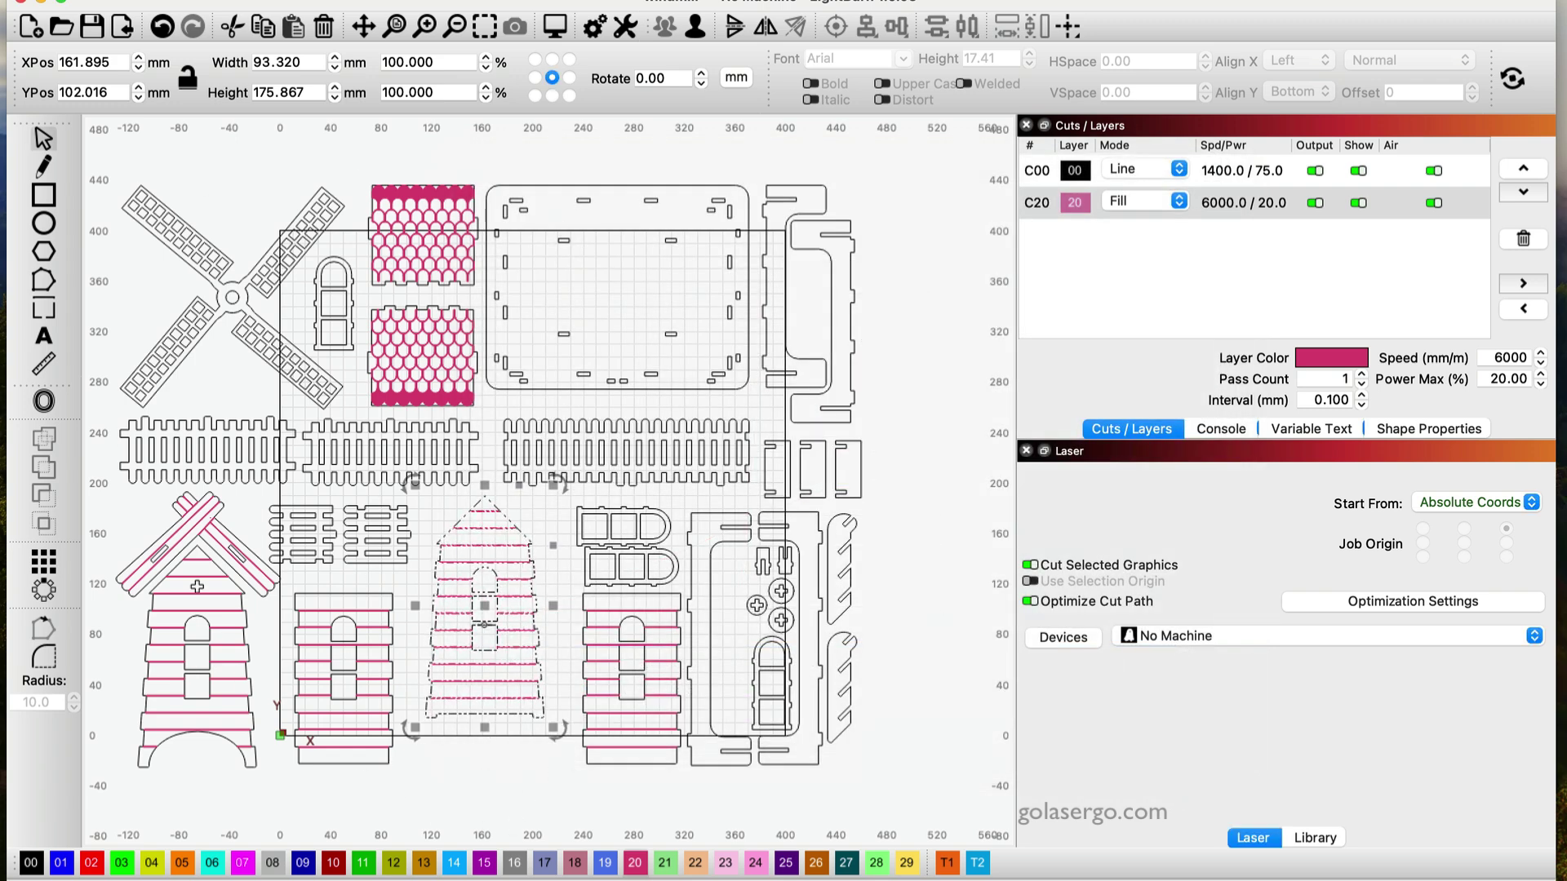
Move the grouped tower panel over the fences to about X 183, Y 234 mm and preview only that panel.
{"action": "left_click_drag", "start_coordinate": [484, 625], "coordinate": [512, 458]}
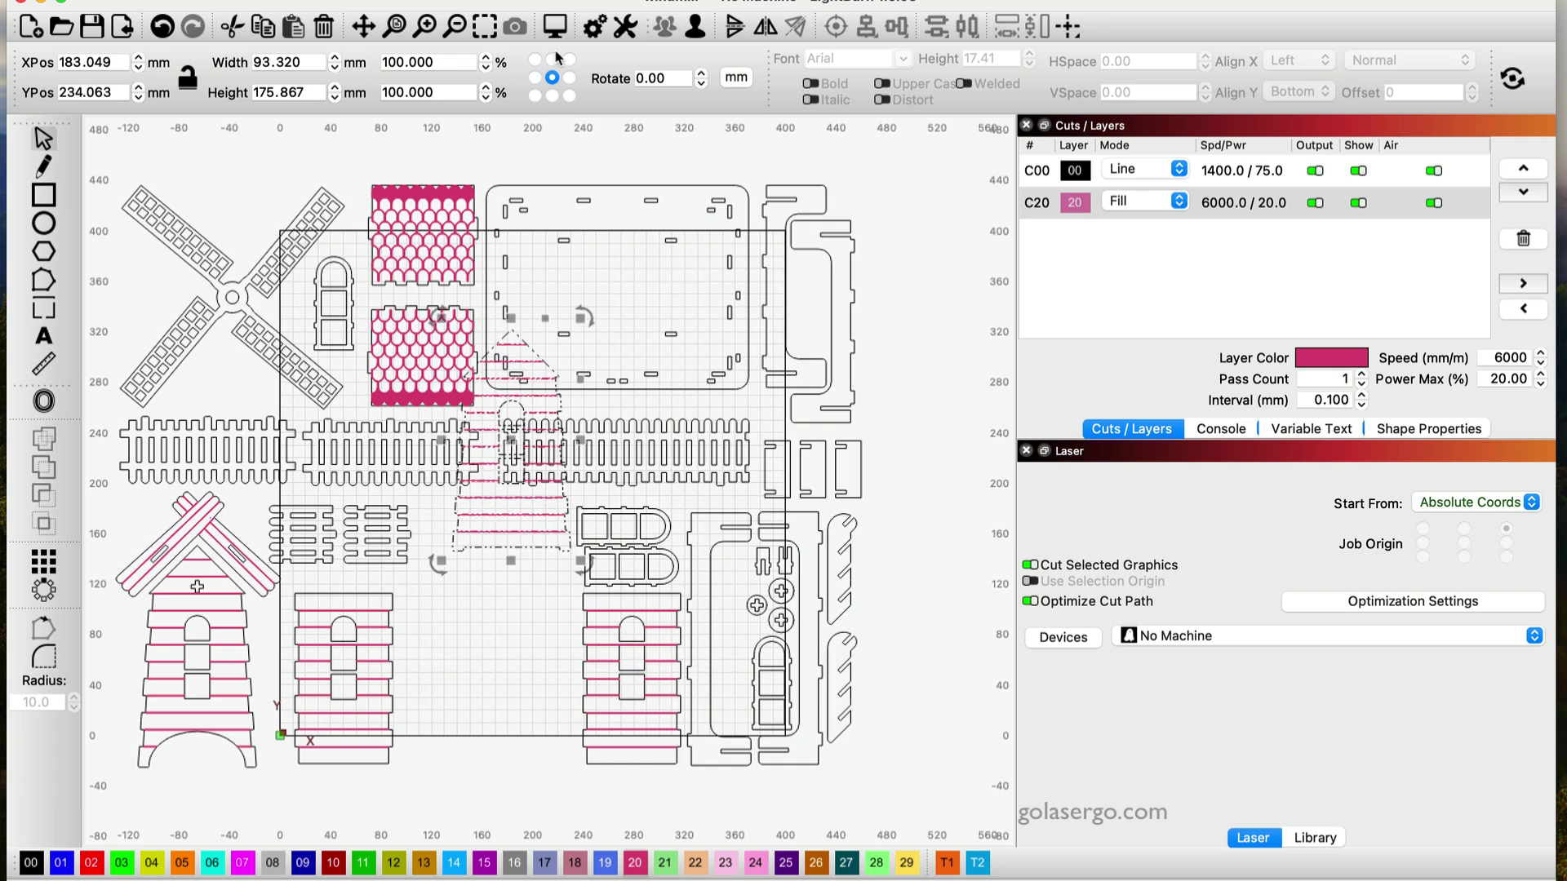
{"action": "left_click", "coordinate": [555, 26]}
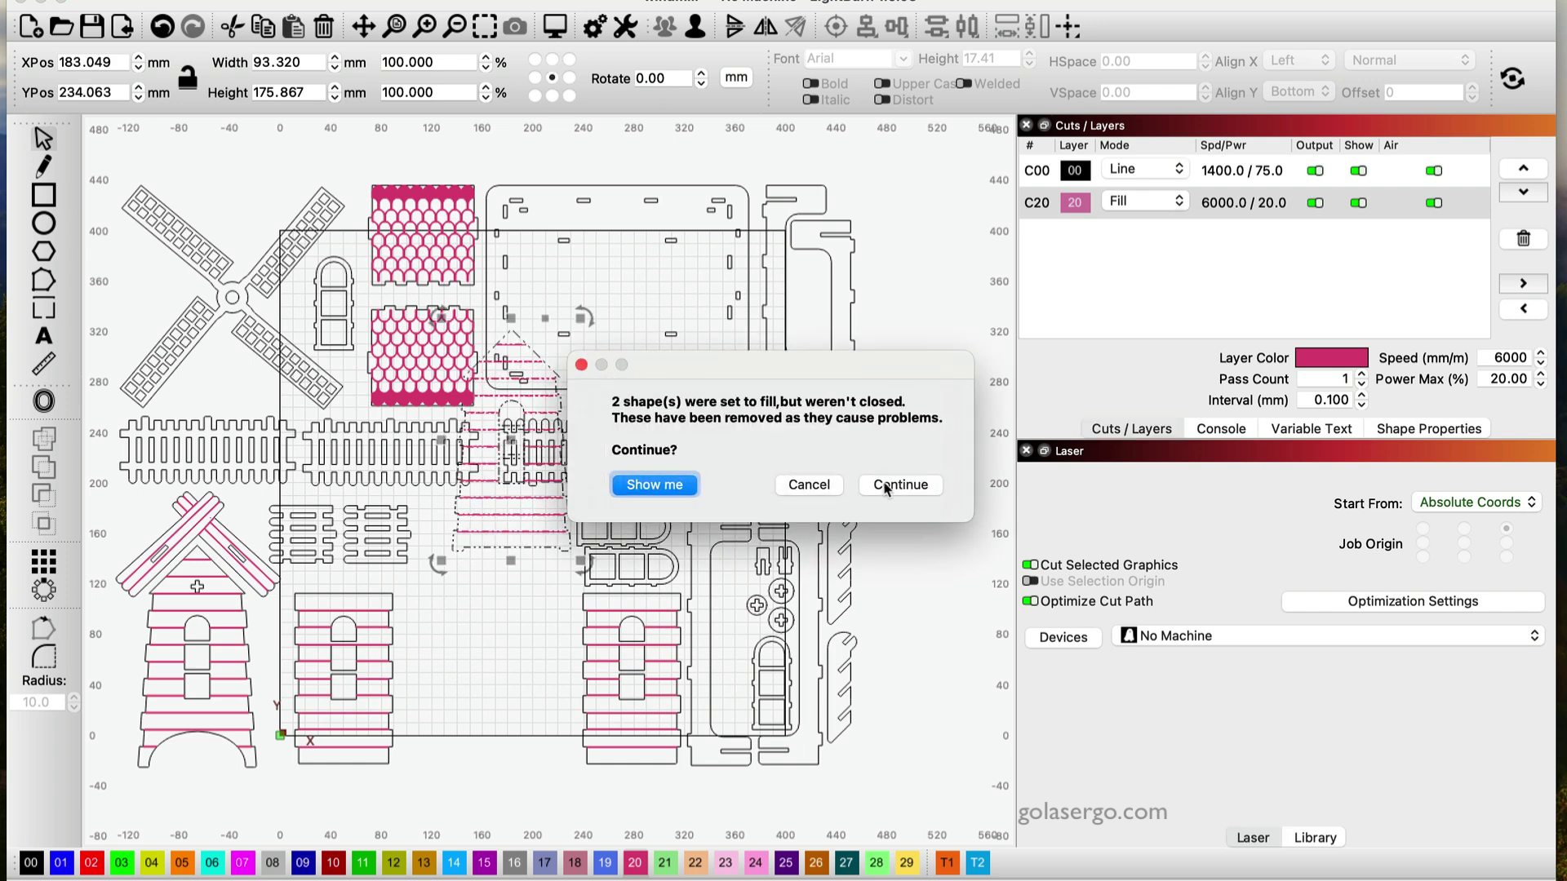
{"action": "left_click", "coordinate": [885, 485]}
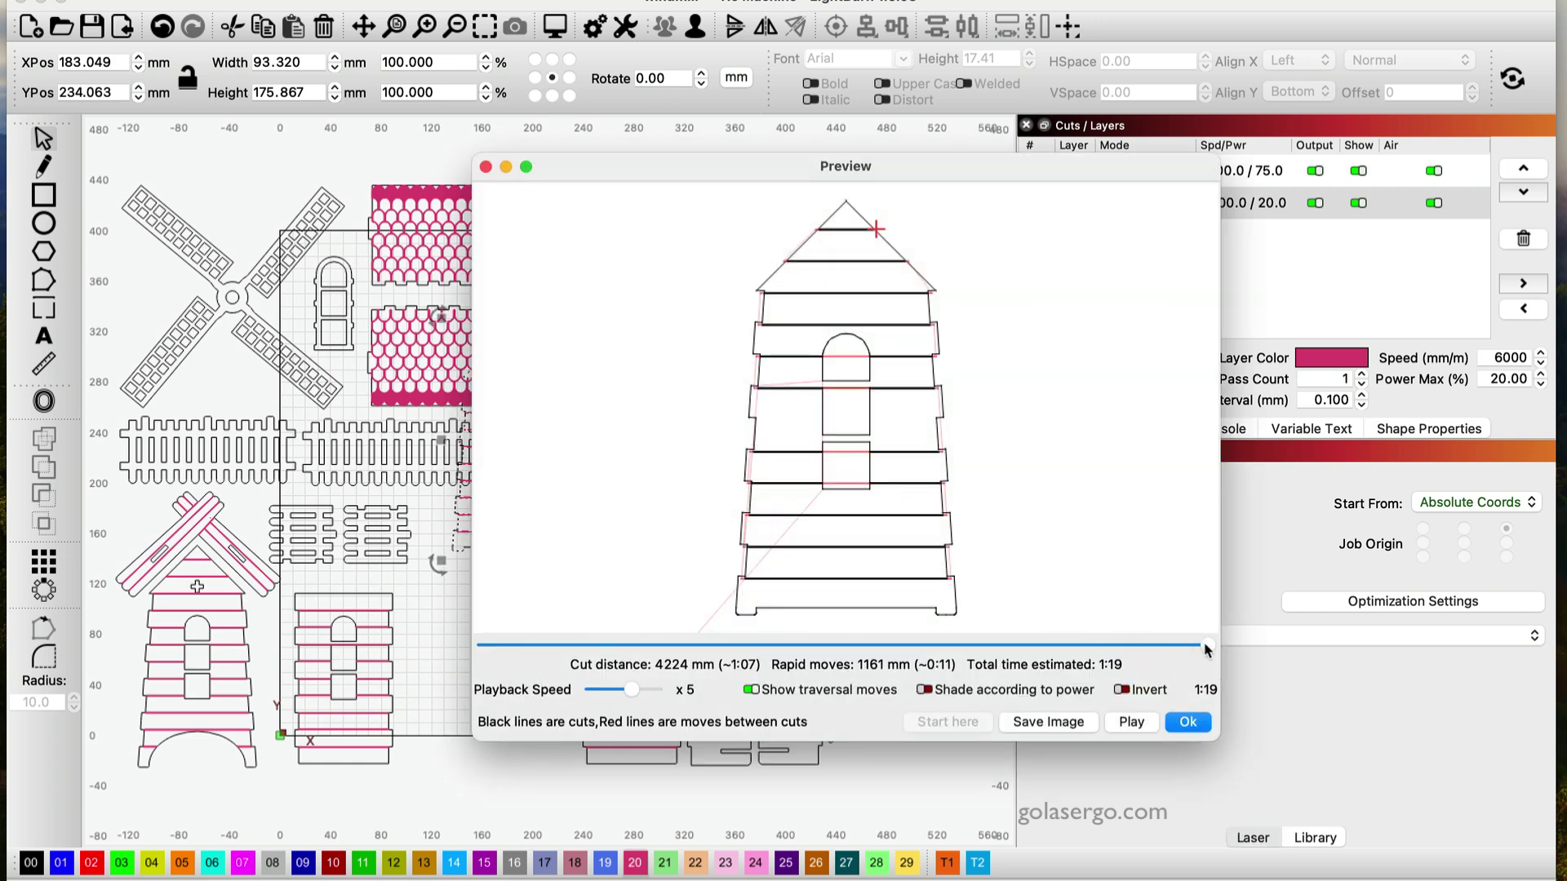
{"action": "mouse_move", "coordinate": [1206, 646]}
{"action": "left_mouse_down"}
{"action": "mouse_move", "coordinate": [518, 645]}
{"action": "mouse_move", "coordinate": [1150, 645]}
{"action": "mouse_move", "coordinate": [1224, 692]}
{"action": "left_mouse_up"}
{"action": "left_click", "coordinate": [1185, 723]}
{"action": "left_click", "coordinate": [688, 821]}
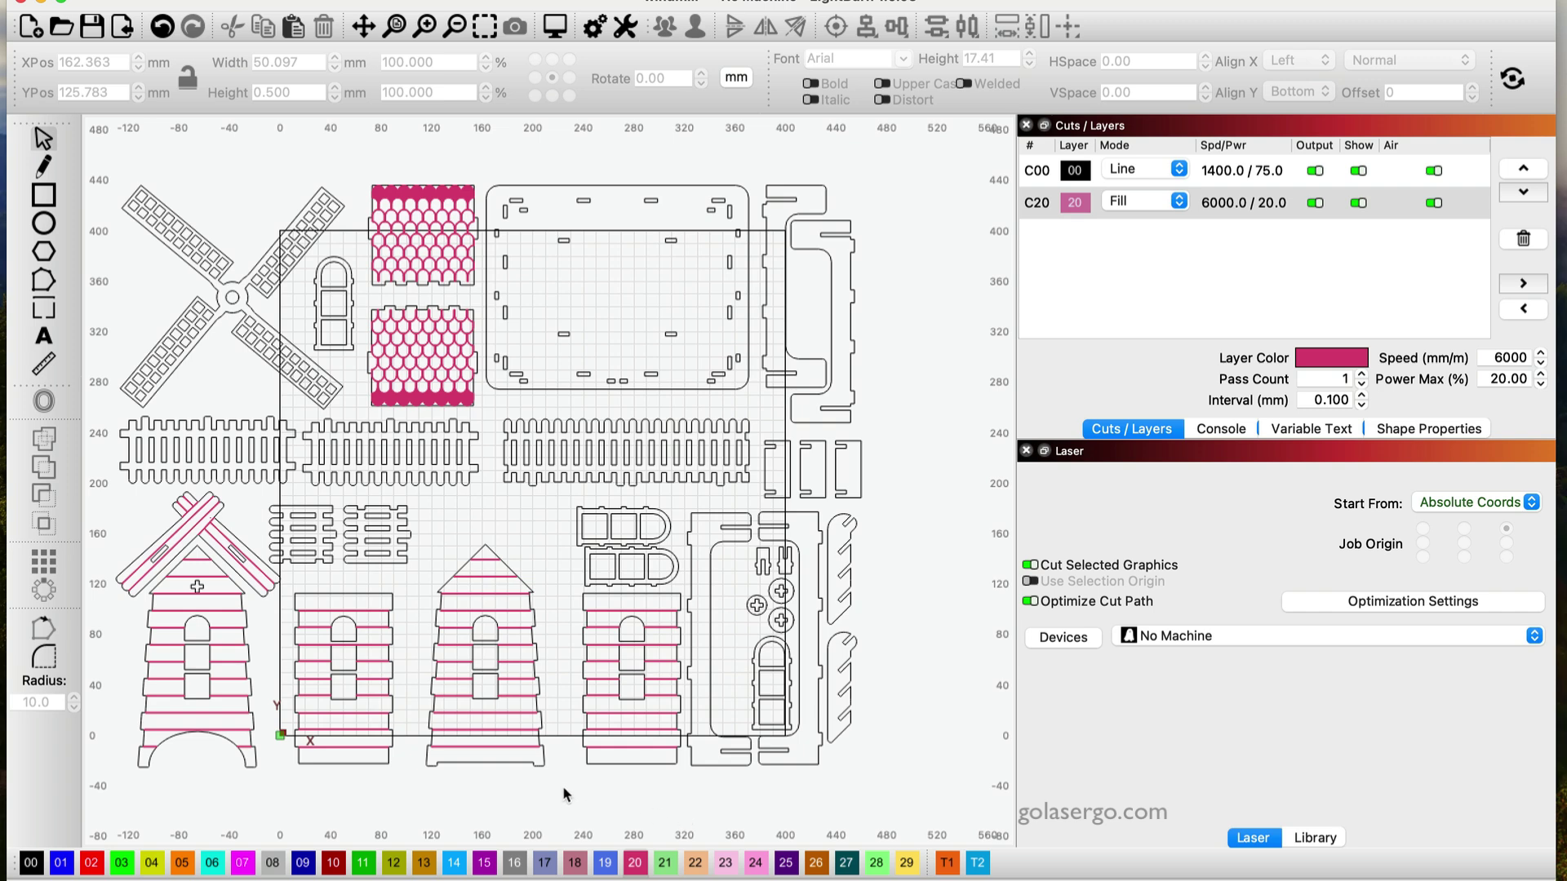
Group the pointed tower panel's shapes and move it clear of the other parts to about X 536, Y 50 mm.
{"action": "left_click_drag", "start_coordinate": [558, 780], "coordinate": [419, 546]}
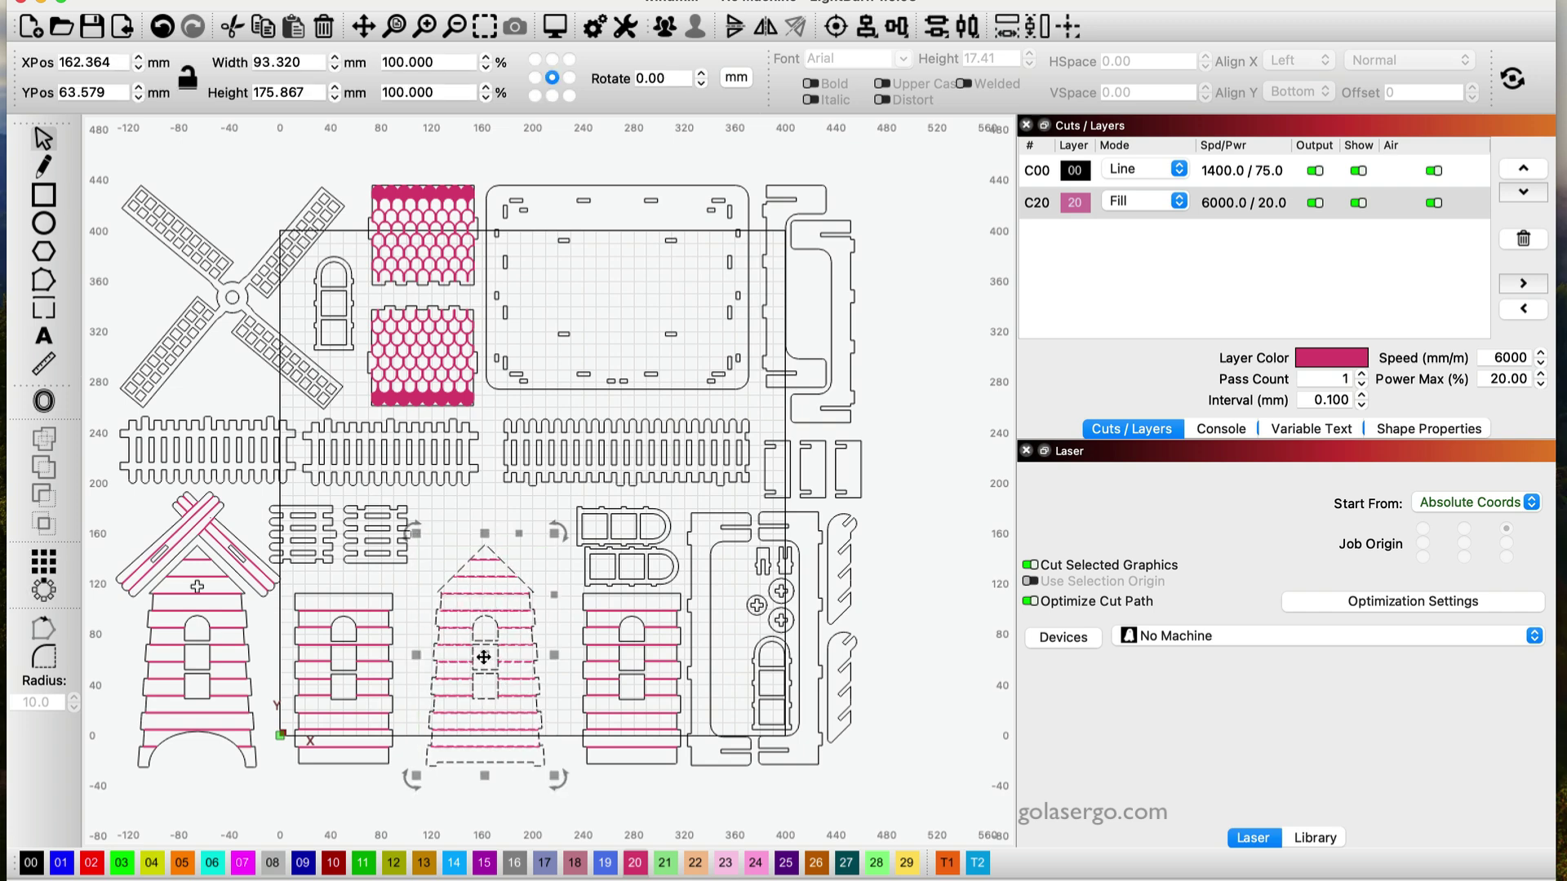
{"action": "right_click", "coordinate": [484, 653]}
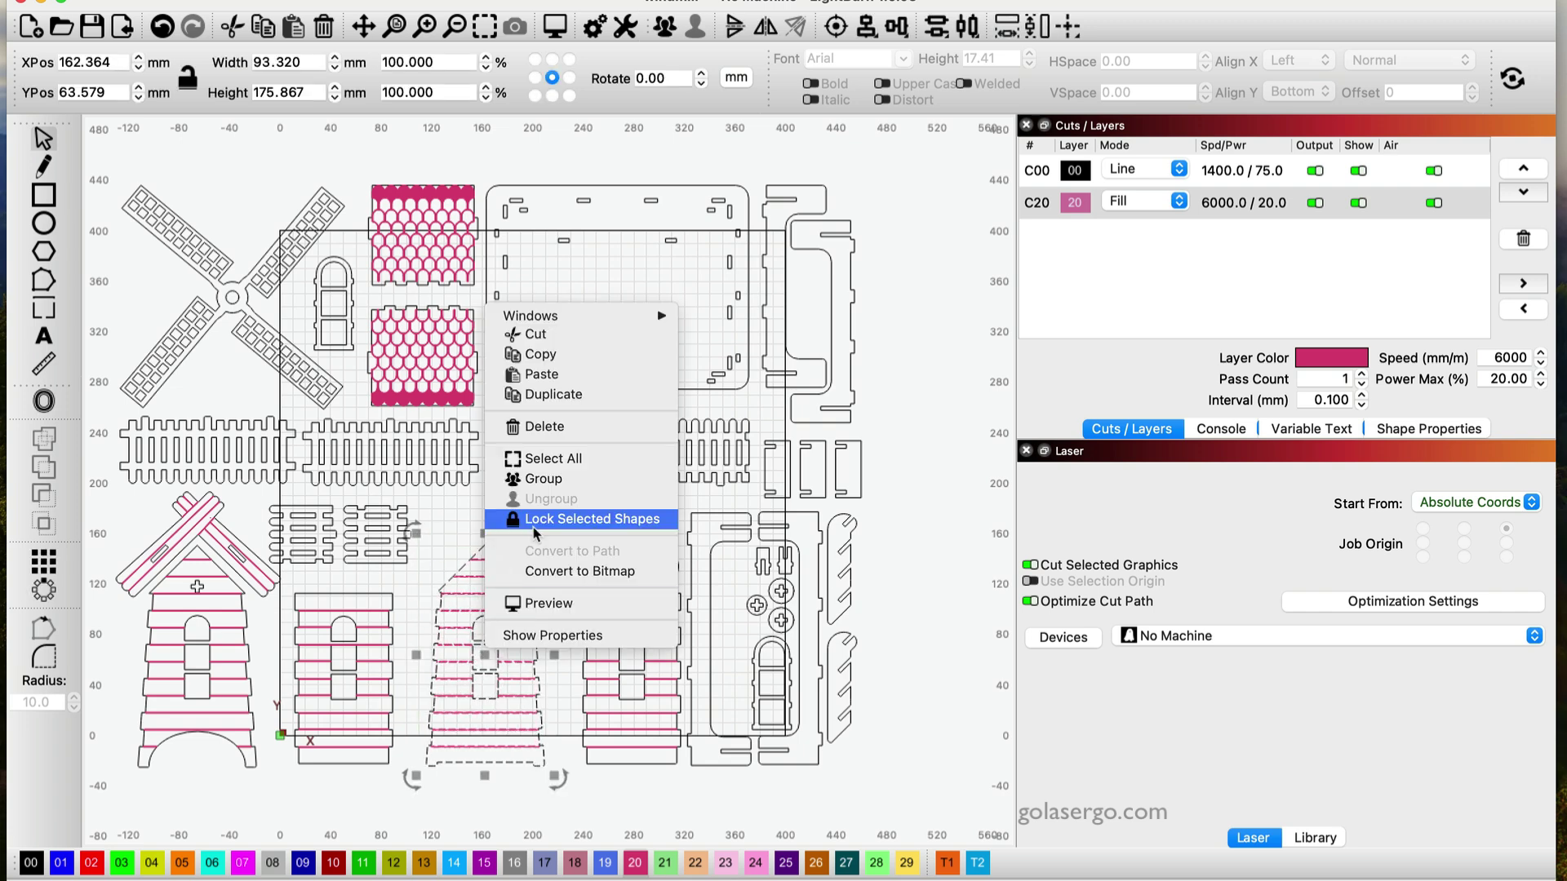
{"action": "left_click", "coordinate": [563, 479]}
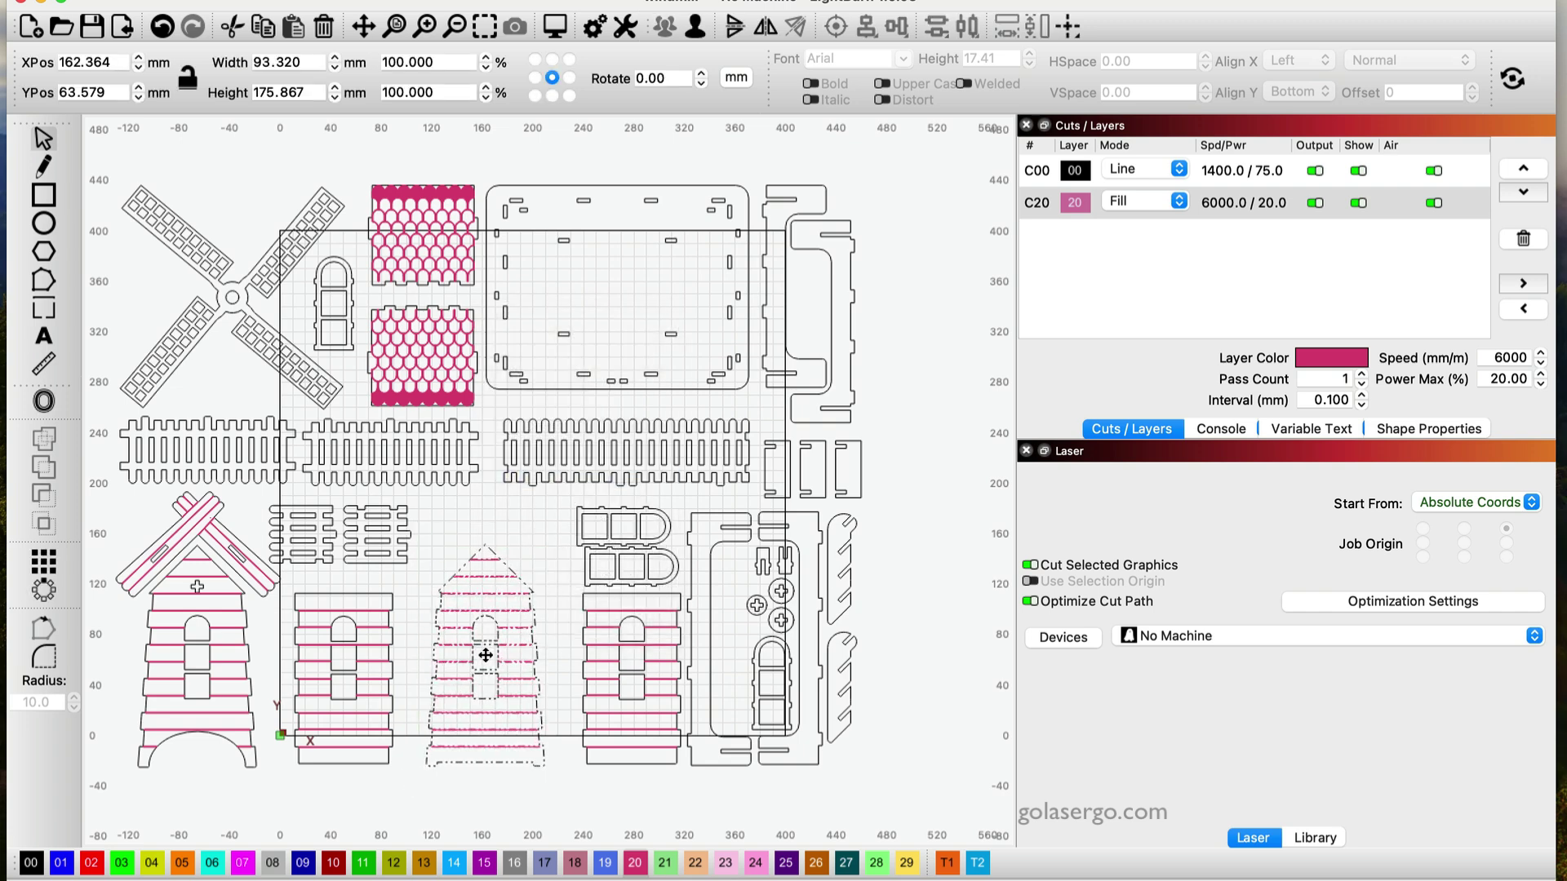
{"action": "left_click_drag", "start_coordinate": [509, 656], "coordinate": [982, 673]}
{"action": "left_click", "coordinate": [843, 768]}
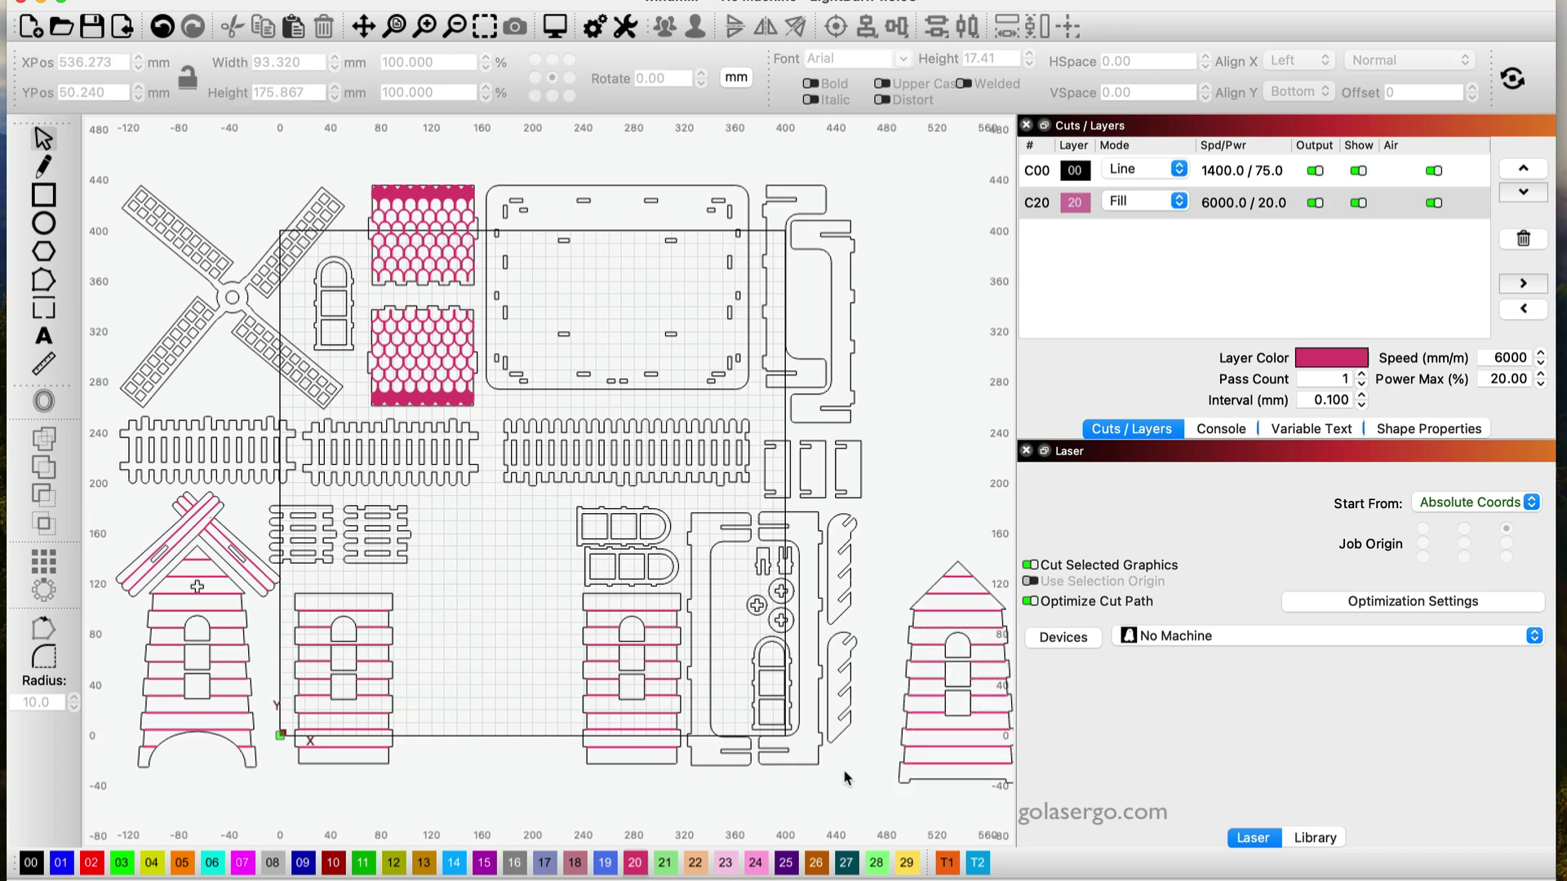
Delete all the other windmill parts and move the tower panel into the workspace at about X 186, Y 228 mm.
{"action": "left_click_drag", "start_coordinate": [853, 787], "coordinate": [115, 181]}
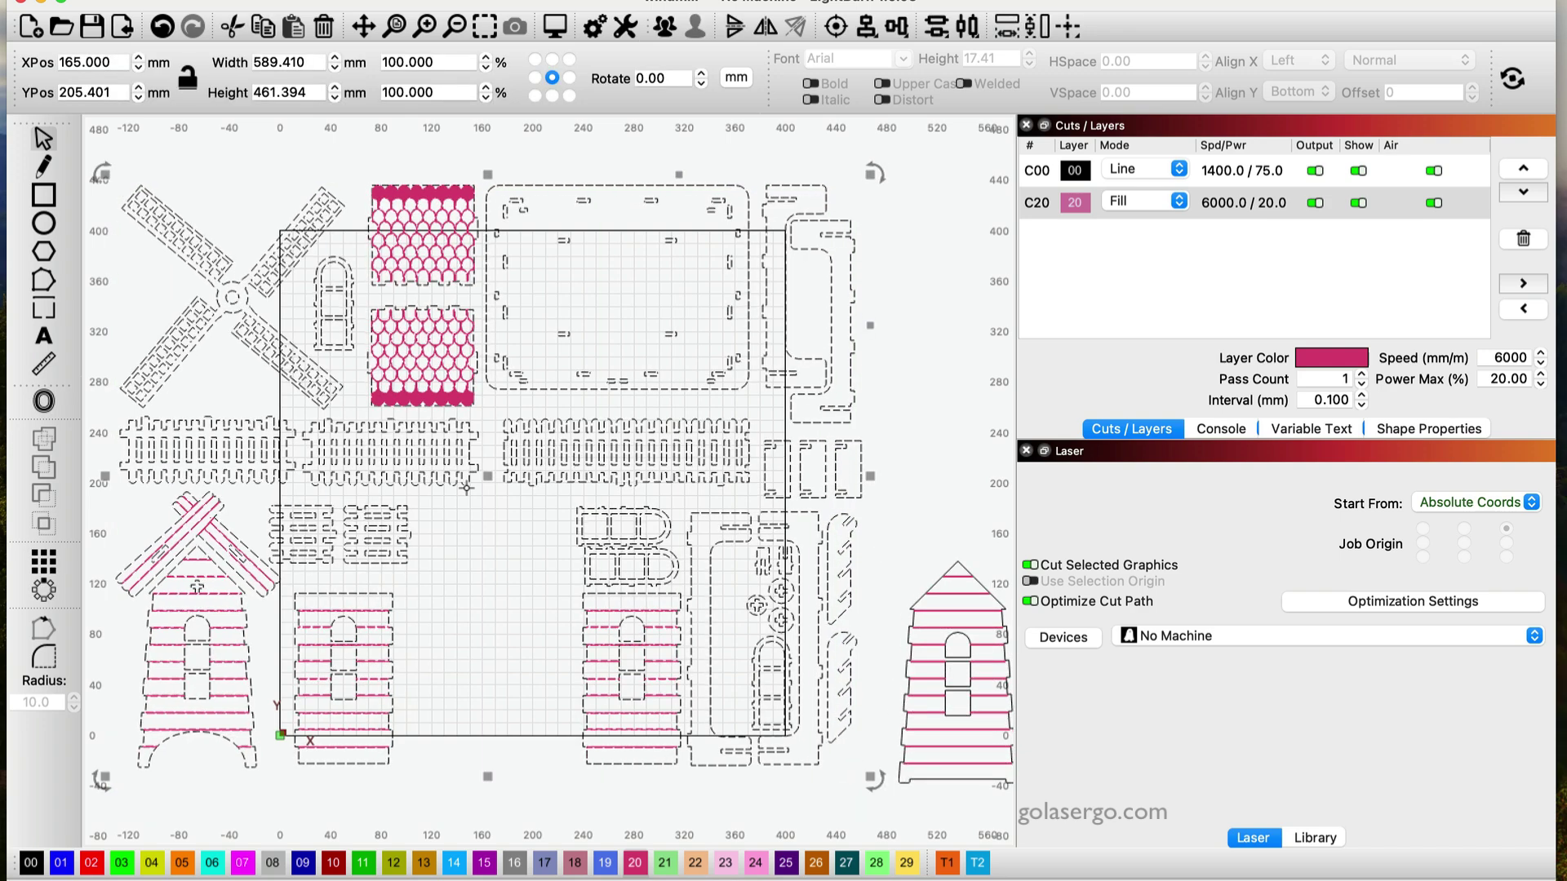
{"action": "key", "text": "Delete"}
{"action": "left_click_drag", "start_coordinate": [954, 663], "coordinate": [531, 442]}
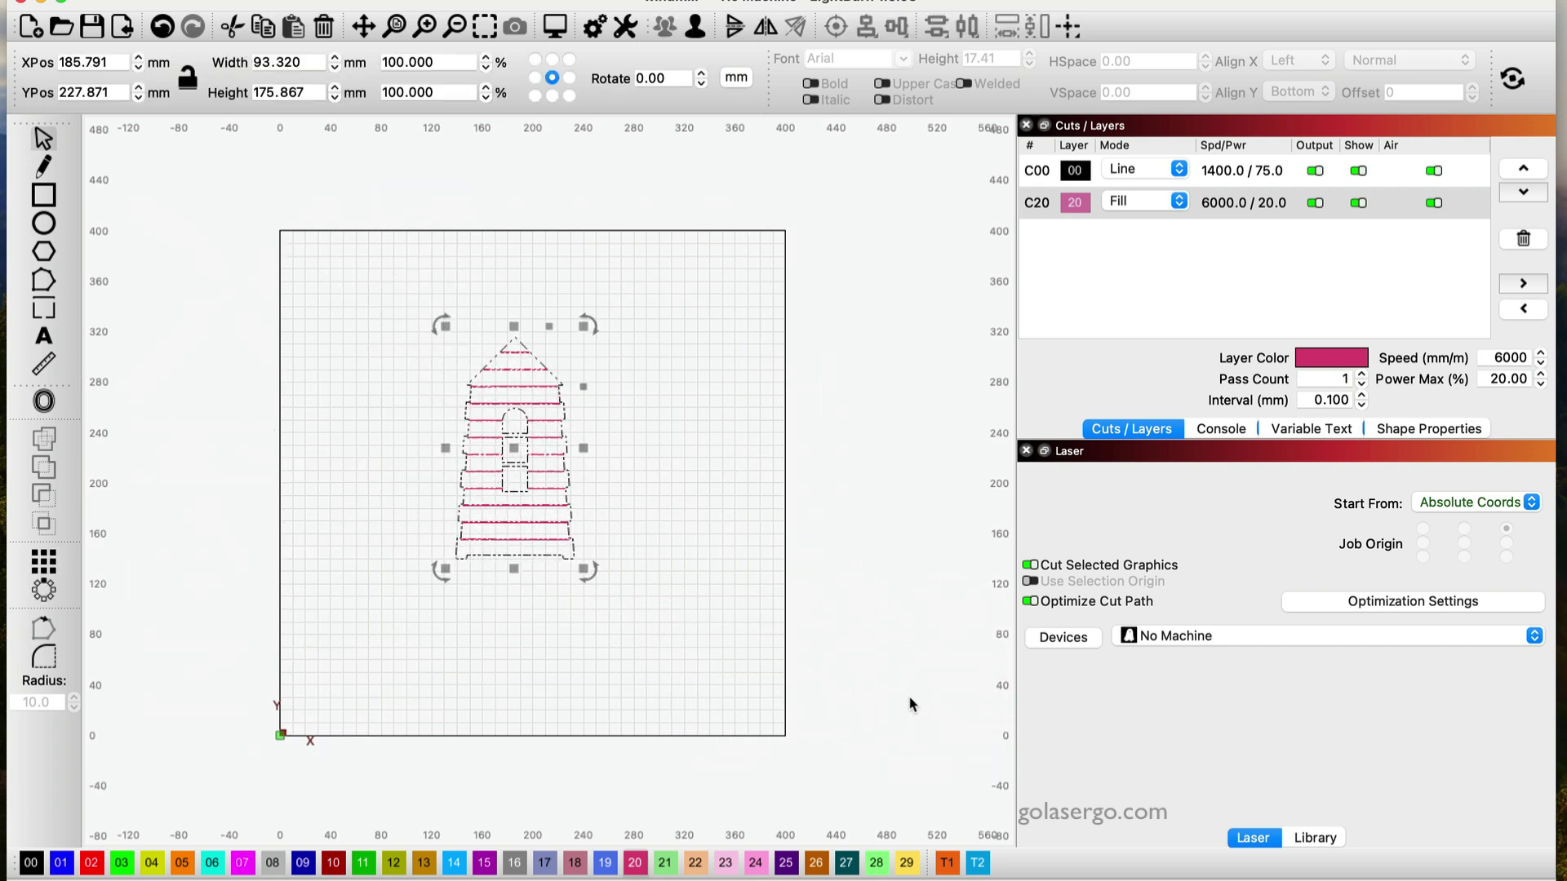
Undo the tower panel edits and the deletion to restore the full ungrouped windmill layout.
{"action": "key", "text": "ctrl+z"}
{"action": "key", "text": "ctrl+z"}
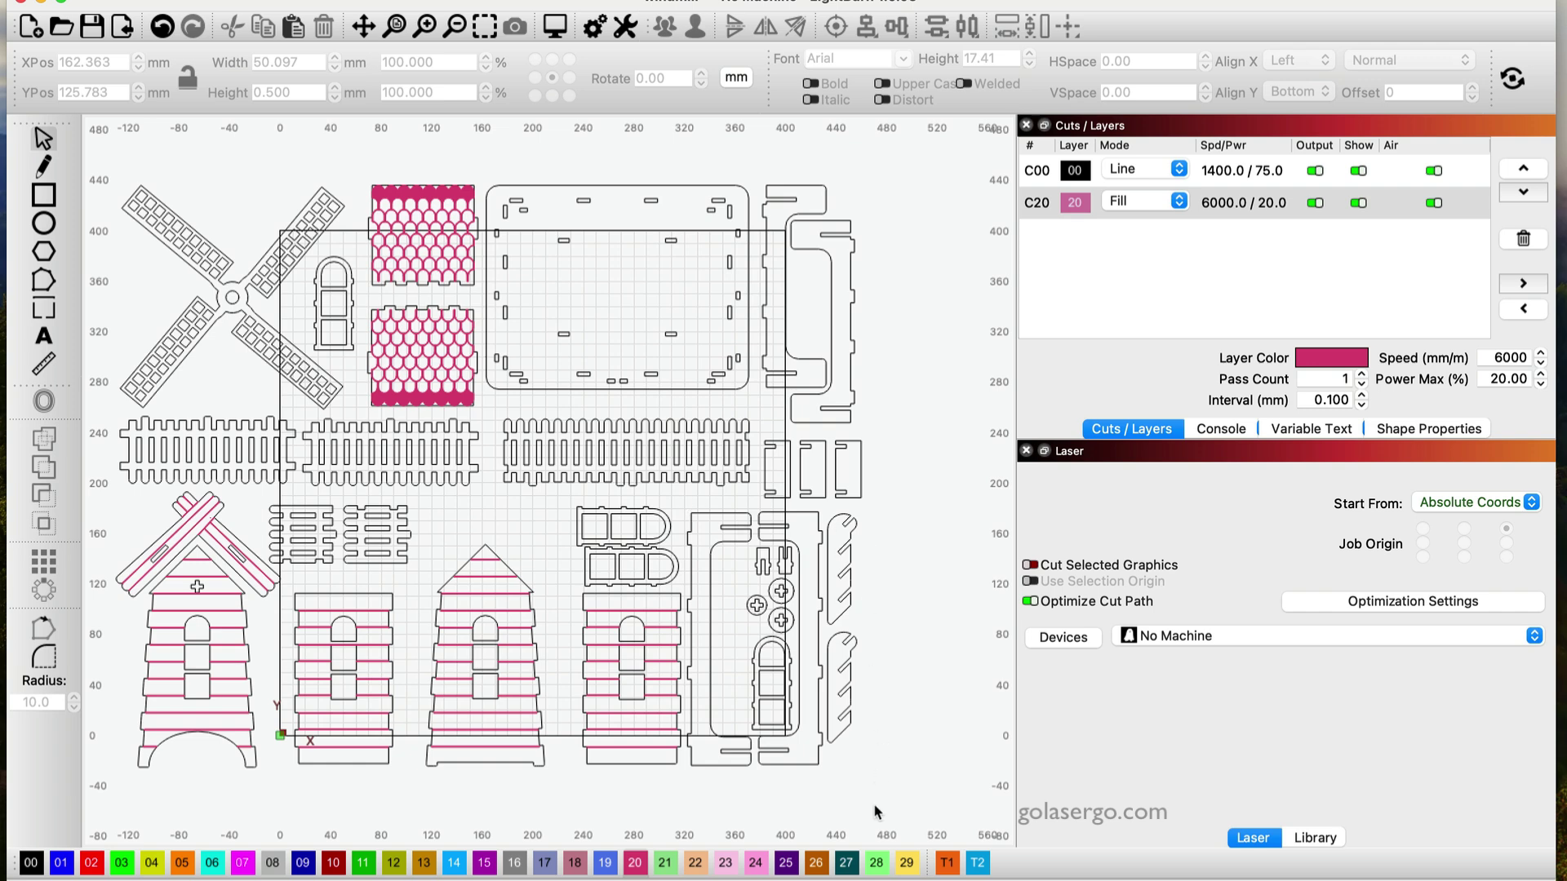
Group the slotted frame, its inner parts and the adjacent notched strips, and move them to about X 469, Y 43 mm.
{"action": "left_click", "coordinate": [684, 507]}
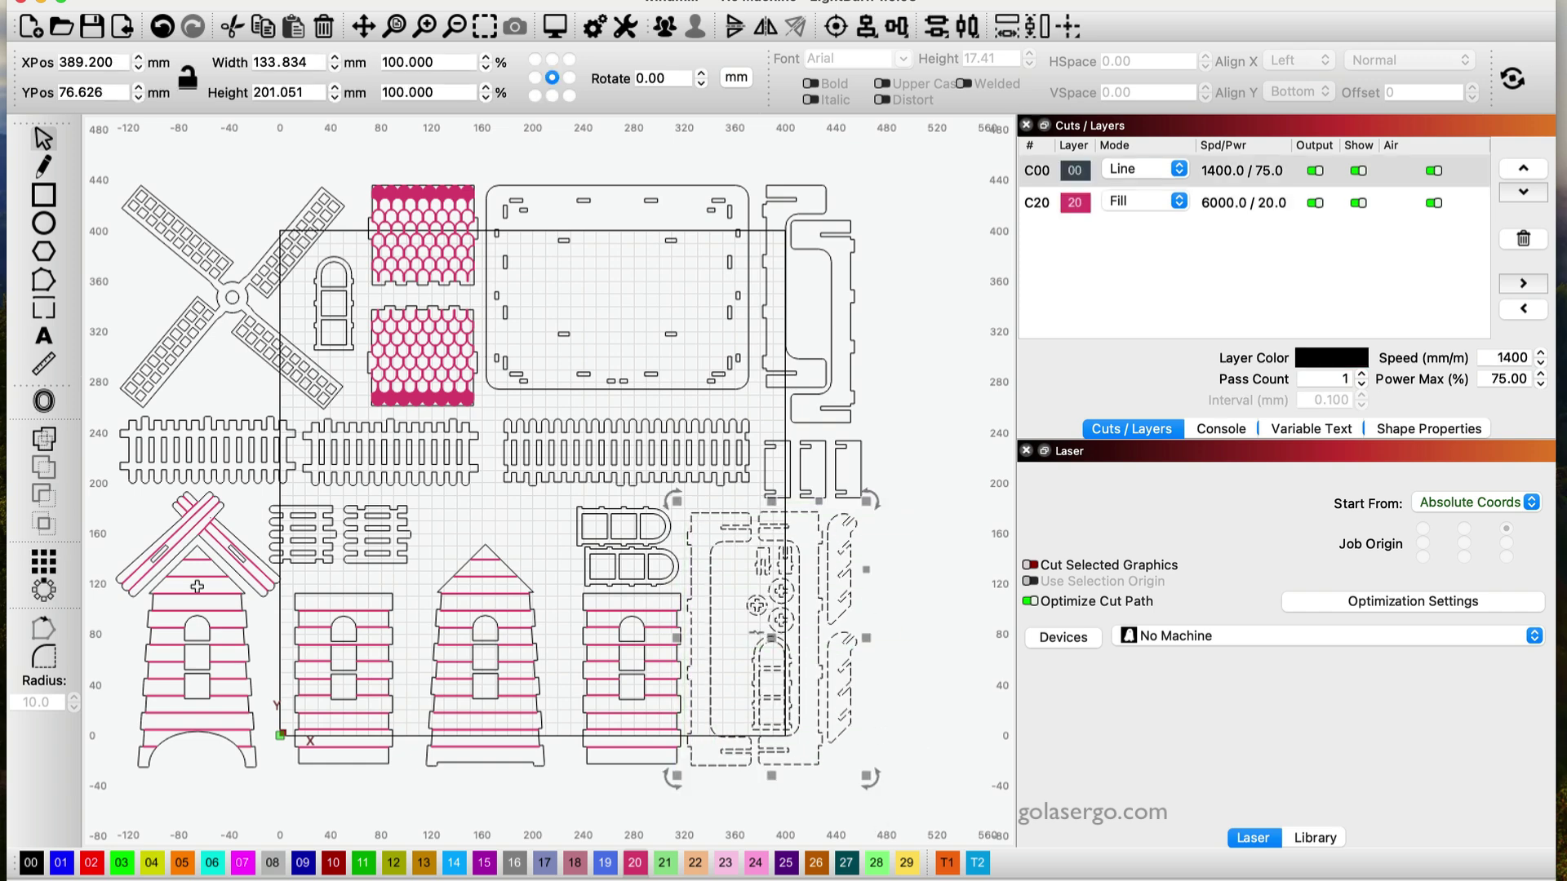
{"action": "right_click", "coordinate": [768, 638]}
{"action": "left_click", "coordinate": [843, 463]}
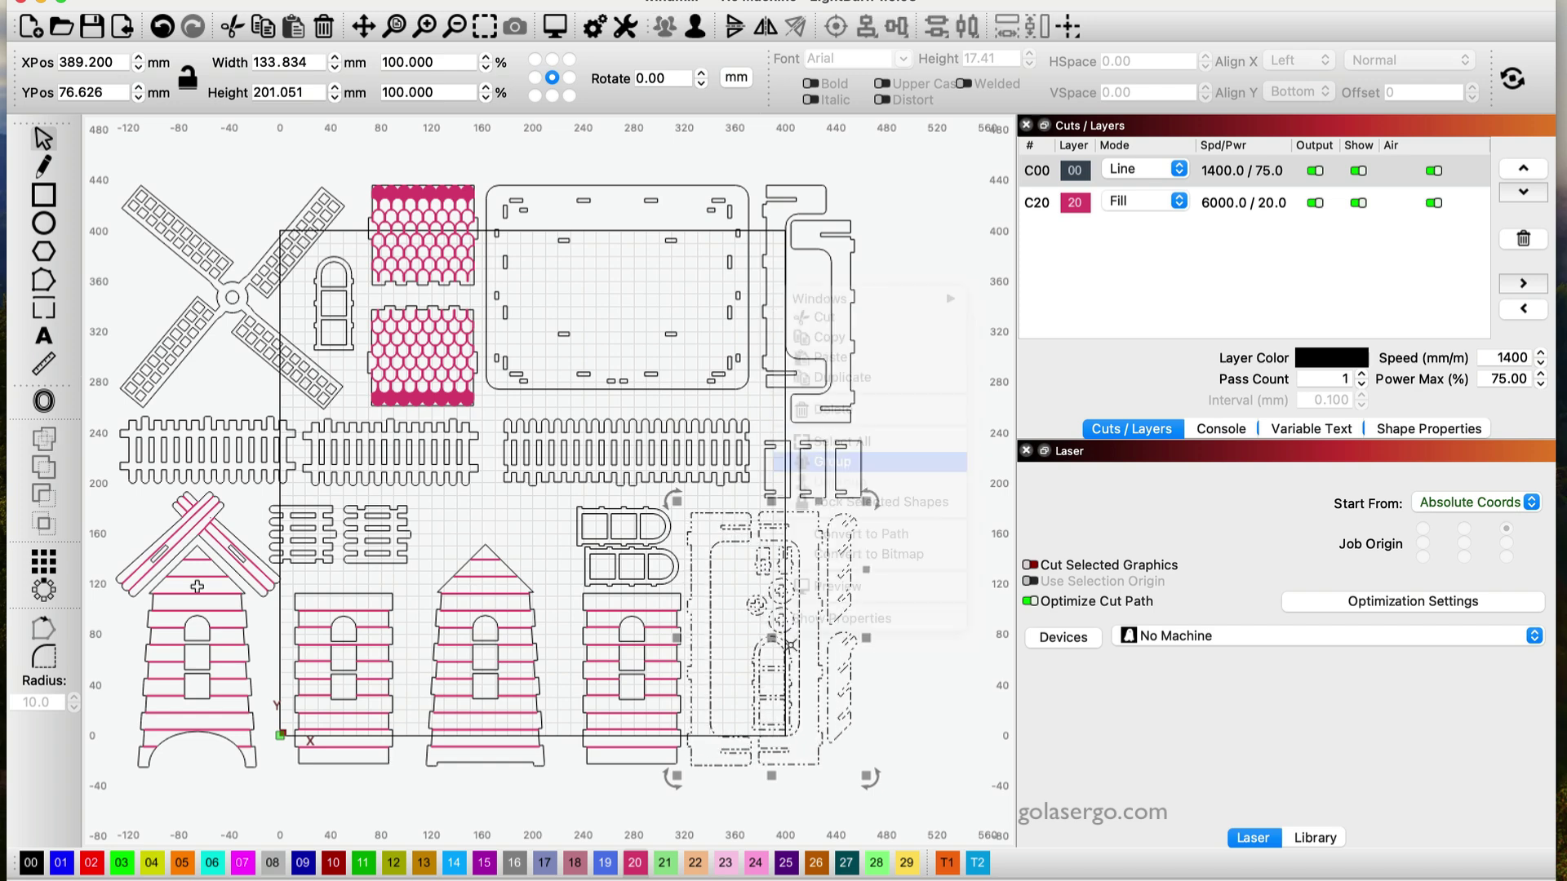
{"action": "left_click_drag", "start_coordinate": [771, 632], "coordinate": [872, 676]}
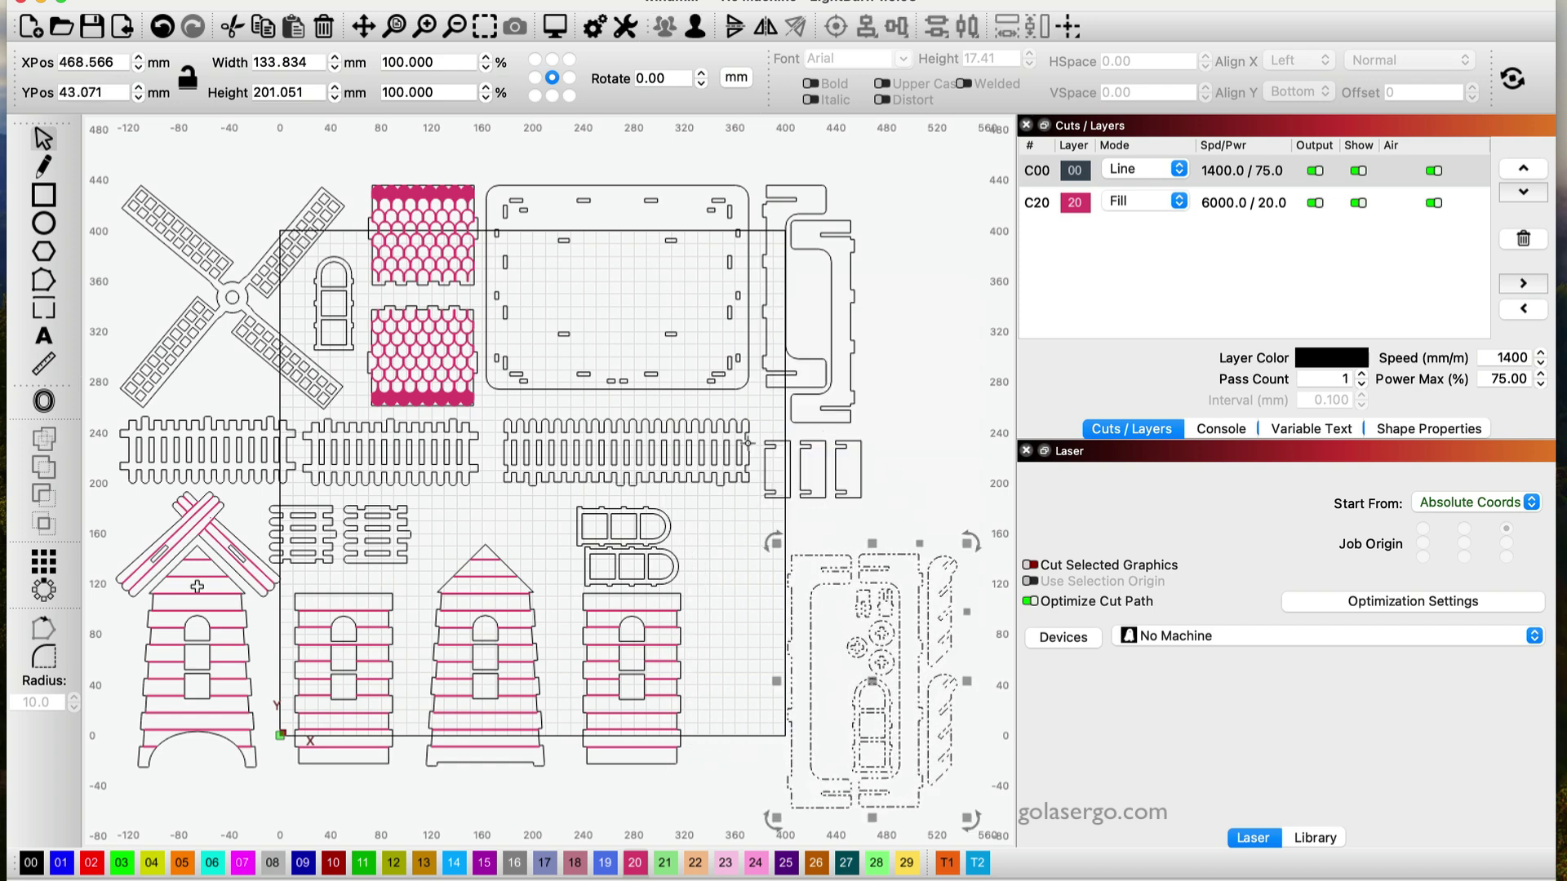
Select the three small bracket pieces beside the long fence and group them.
{"action": "left_click", "coordinate": [855, 507]}
{"action": "left_click_drag", "start_coordinate": [769, 442], "coordinate": [768, 441]}
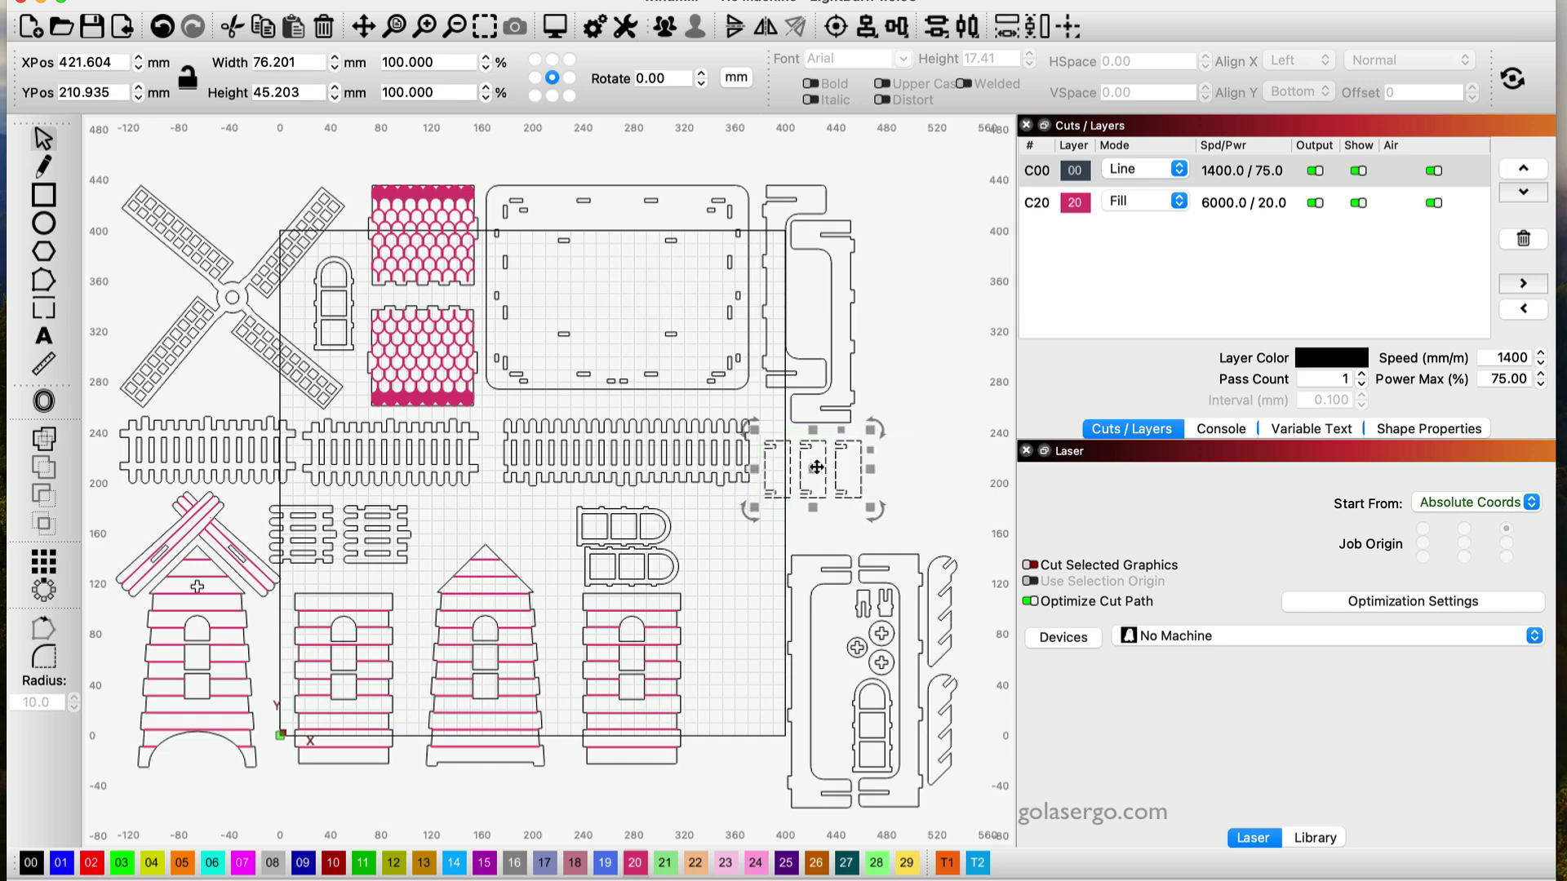
{"action": "right_click", "coordinate": [813, 476]}
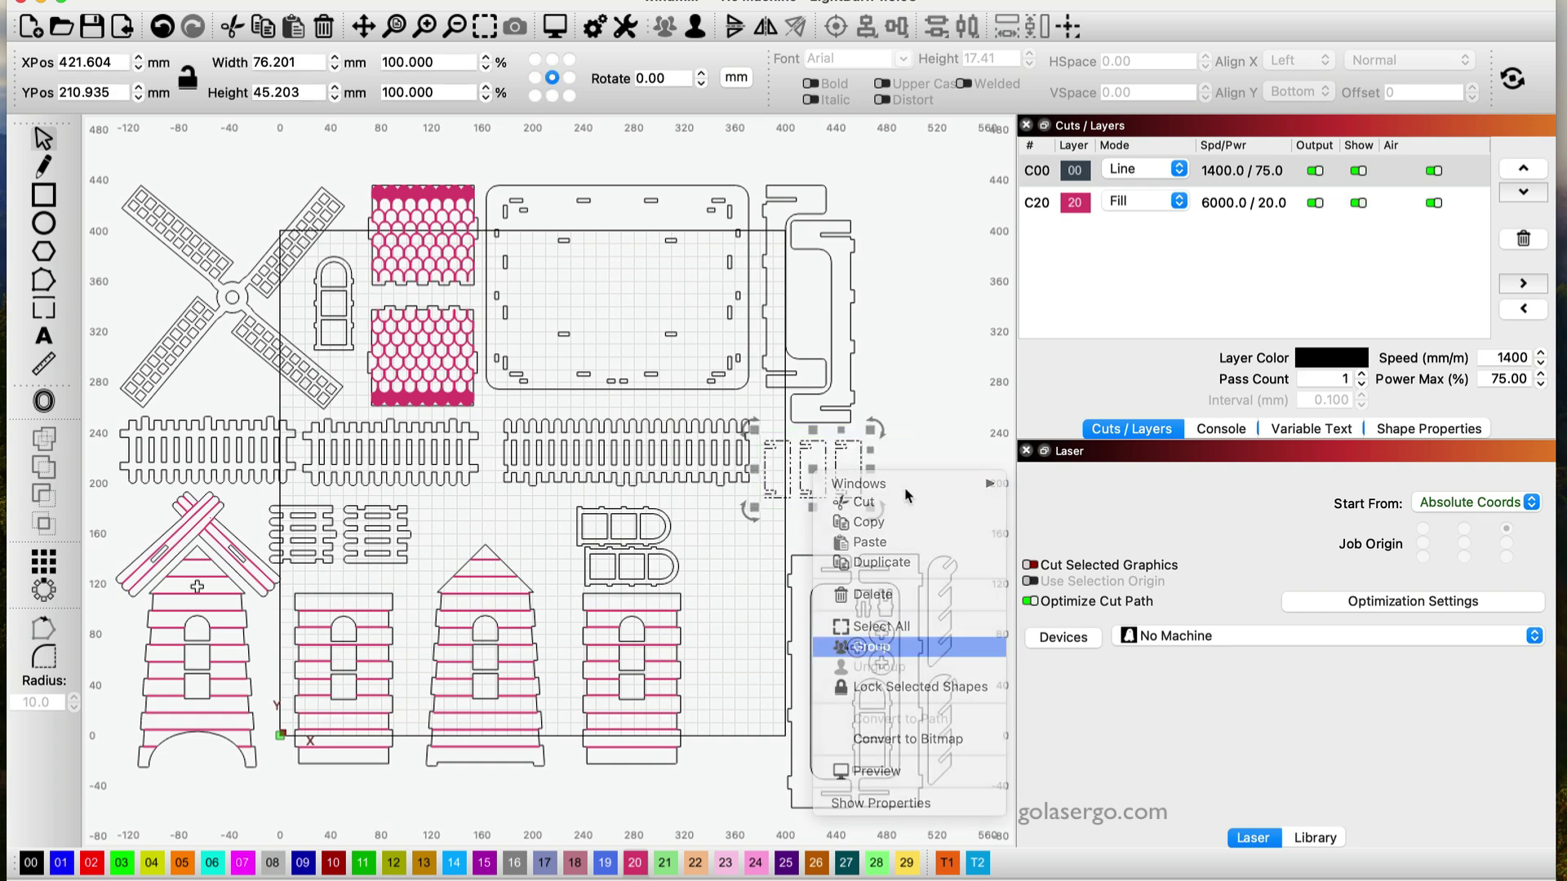
Move the grouped bracket pieces outside the workspace to about X 473, Y 178 mm.
{"action": "left_click", "coordinate": [812, 461]}
{"action": "left_click_drag", "start_coordinate": [812, 461], "coordinate": [876, 503]}
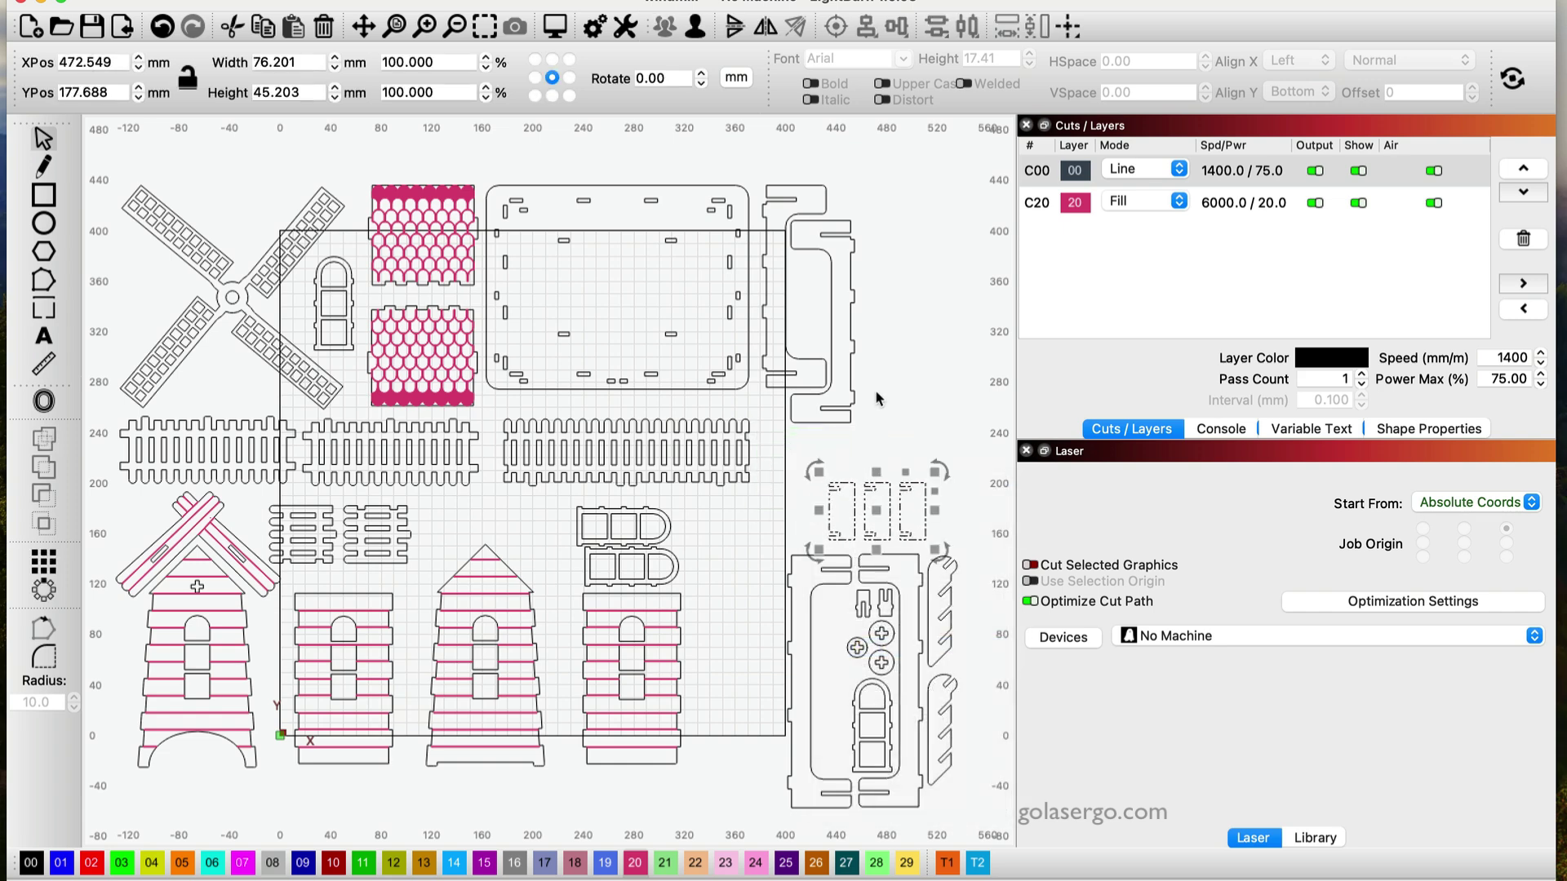
{"action": "left_click", "coordinate": [875, 389]}
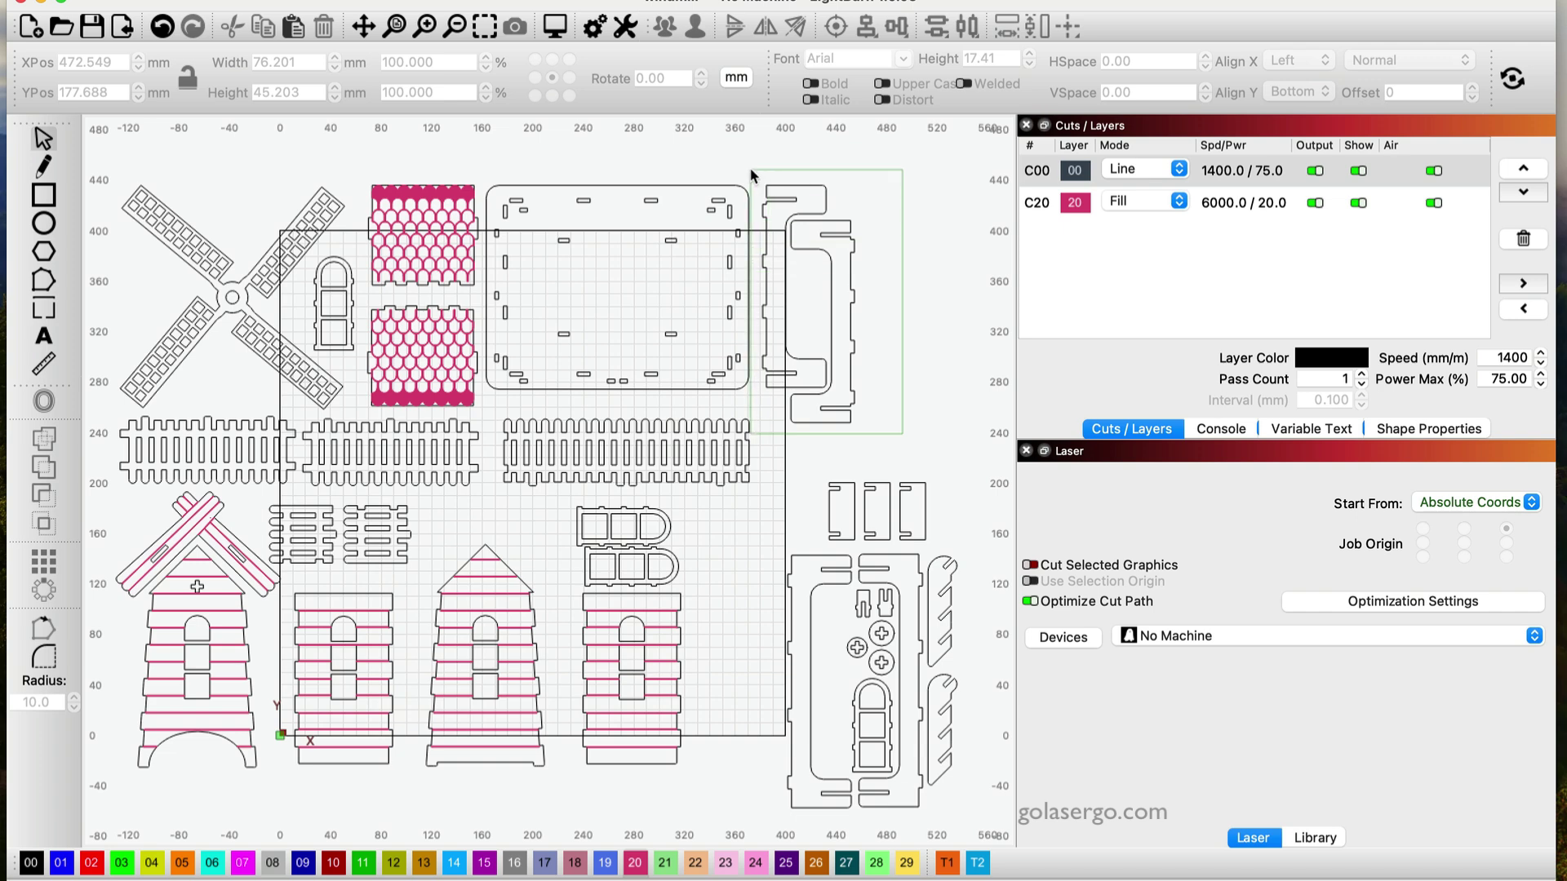
Group the two notched C-shaped frames and move them outside the workspace to about X 488, Y 319 mm.
{"action": "left_click_drag", "start_coordinate": [752, 175], "coordinate": [751, 174]}
{"action": "right_click", "coordinate": [811, 297]}
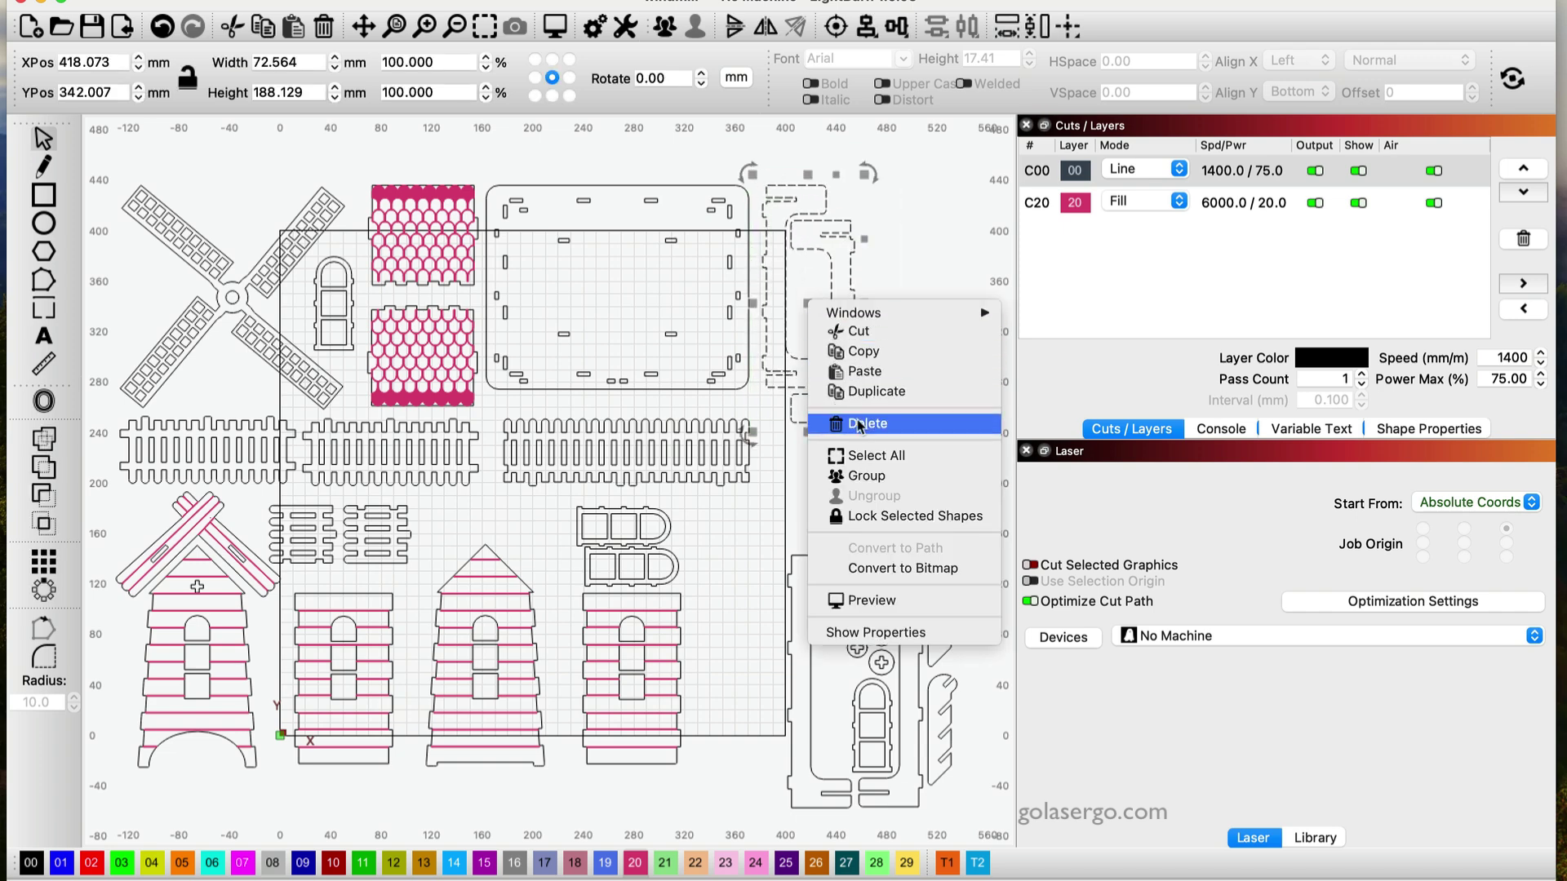
{"action": "left_click", "coordinate": [857, 481]}
{"action": "left_click_drag", "start_coordinate": [805, 302], "coordinate": [895, 329]}
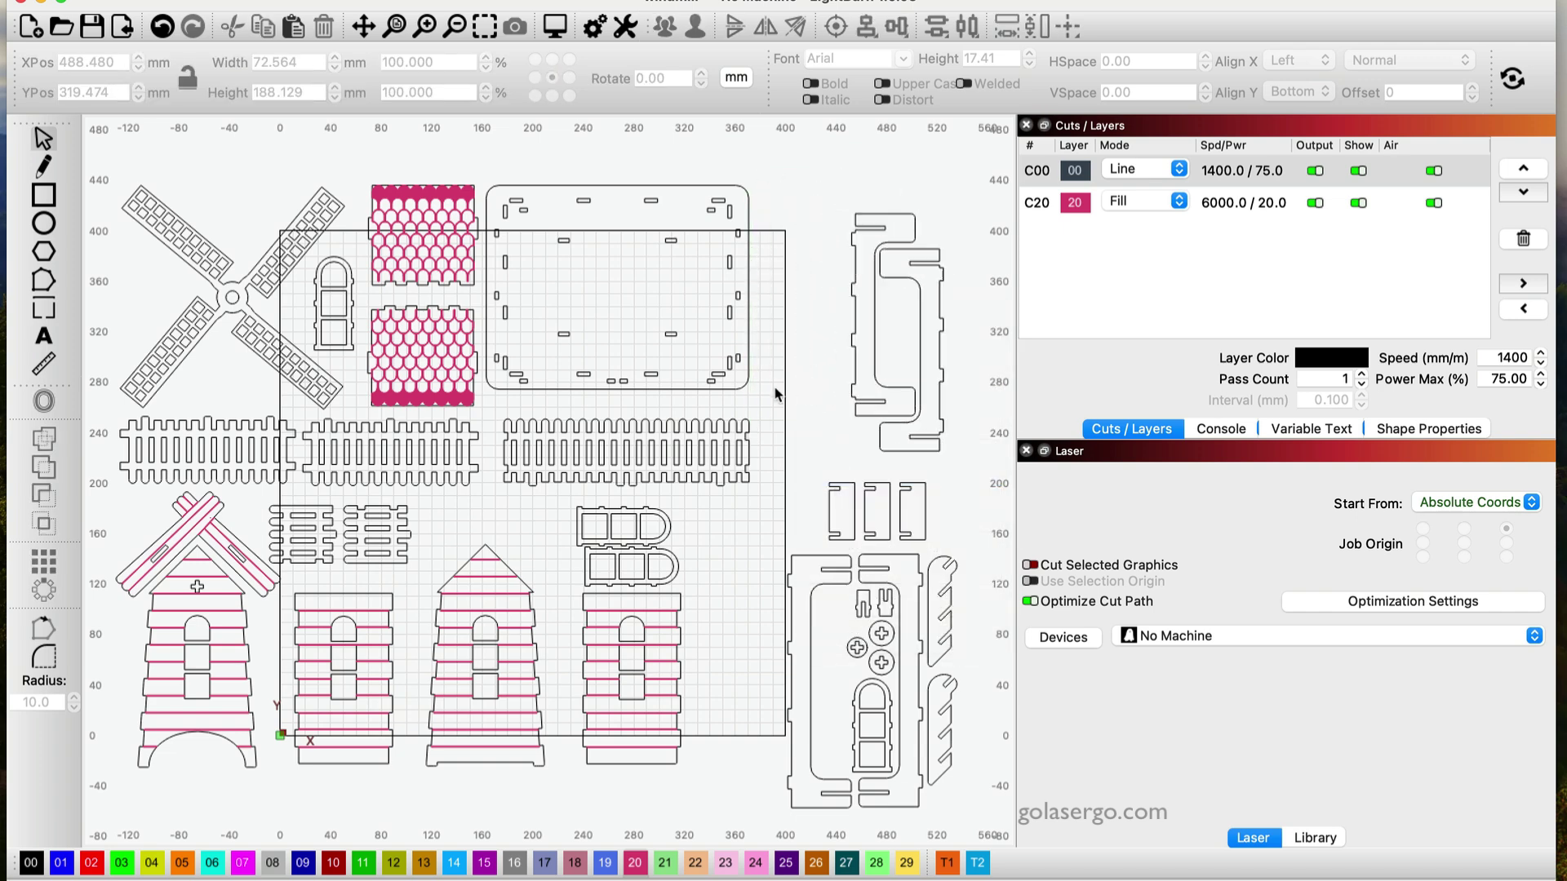
Move the large rounded base plate toward the C-shaped frames and the single arched window clear of the windmill sails.
{"action": "left_click_drag", "start_coordinate": [749, 302], "coordinate": [861, 263]}
{"action": "left_click", "coordinate": [327, 282]}
{"action": "left_click_drag", "start_coordinate": [326, 279], "coordinate": [547, 251]}
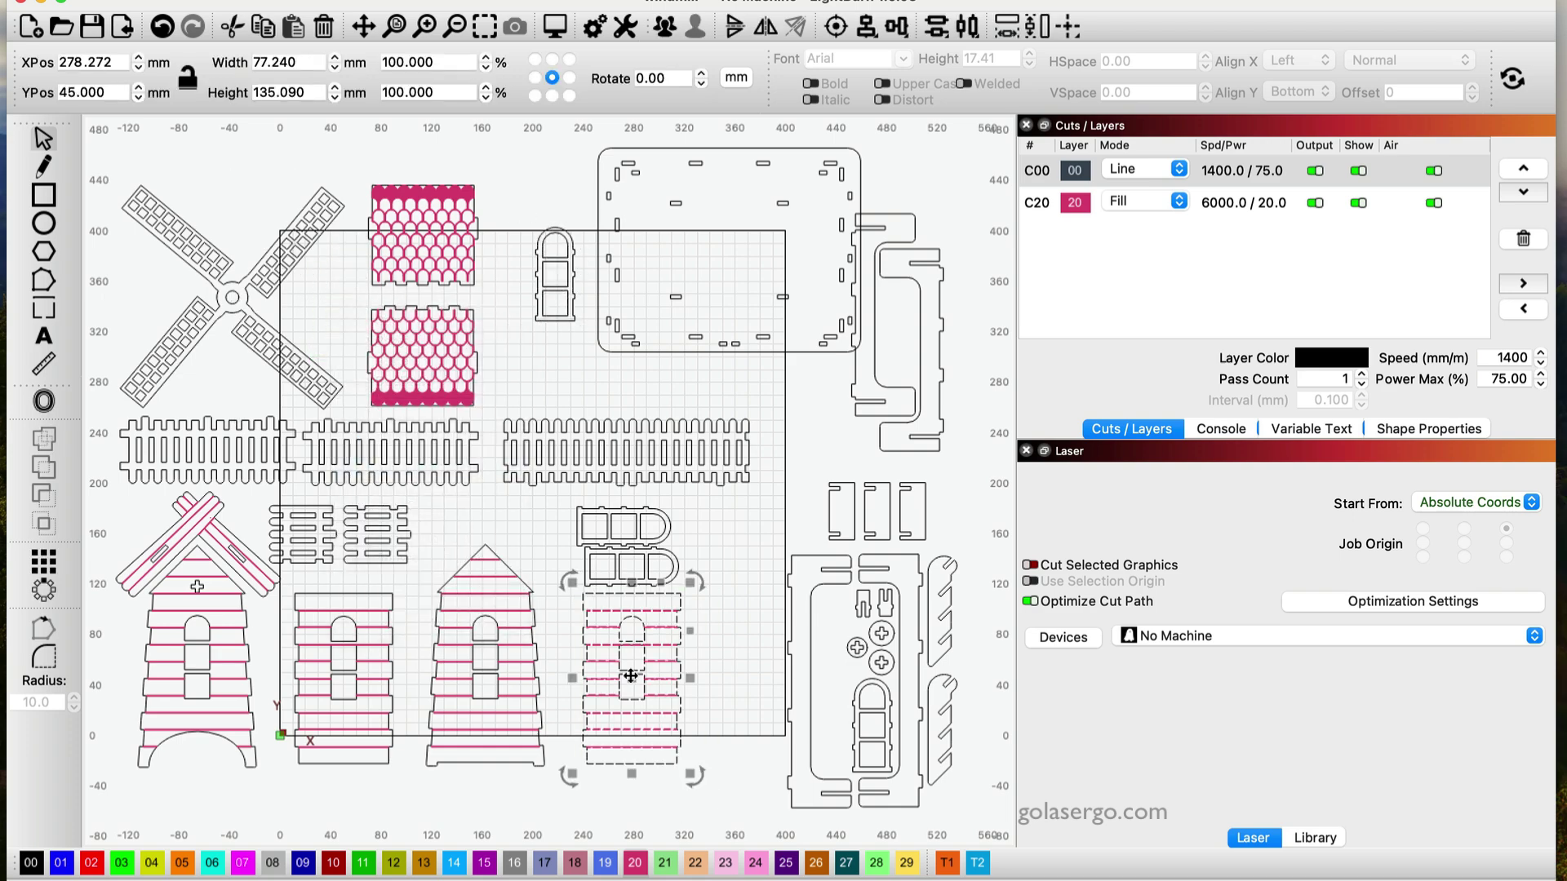
Reposition the two rectangular tower panels, the pointed tower panel and the pair of arched windows as separate parts.
{"action": "left_click_drag", "start_coordinate": [629, 675], "coordinate": [660, 740]}
{"action": "left_click_drag", "start_coordinate": [649, 554], "coordinate": [738, 569]}
{"action": "left_click_drag", "start_coordinate": [487, 653], "coordinate": [544, 602]}
{"action": "left_click_drag", "start_coordinate": [358, 684], "coordinate": [435, 724]}
Group the two small slatted pieces beside the roofed tower and move them clear of it.
{"action": "left_click_drag", "start_coordinate": [421, 571], "coordinate": [271, 497]}
{"action": "right_click", "coordinate": [320, 538]}
{"action": "left_click", "coordinate": [390, 714]}
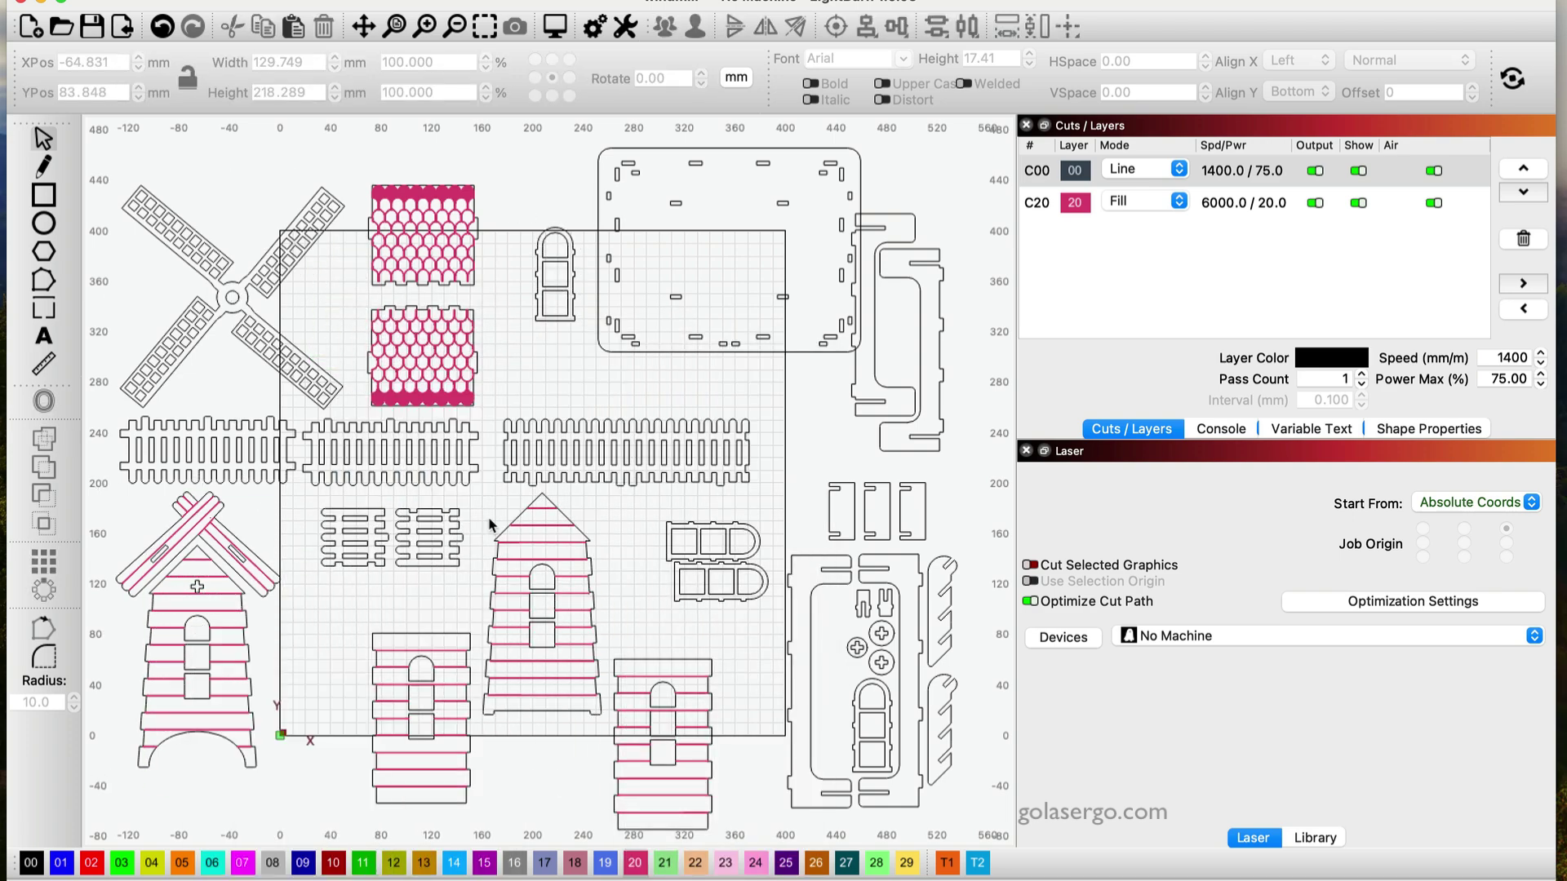
Line up the four tower panels in a row across the workspace's lower edge, with the shingled roof pair beside the roofed tower.
{"action": "scroll", "coordinate": [500, 463], "scroll_direction": "up", "scroll_amount": 3}
{"action": "scroll", "coordinate": [500, 463], "scroll_direction": "down", "scroll_amount": 3}
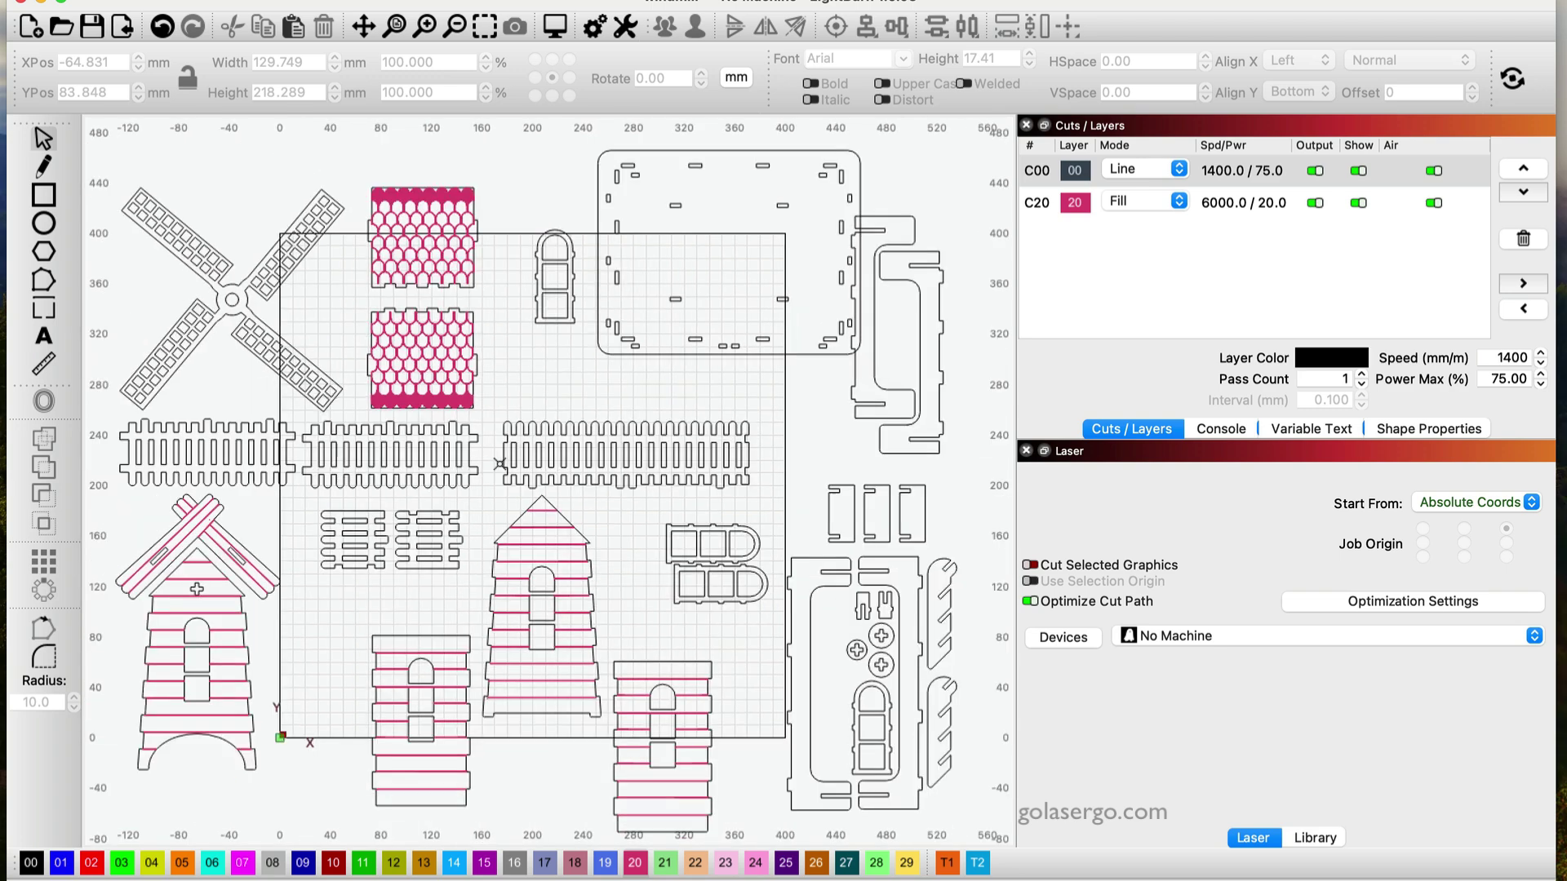
{"action": "scroll", "coordinate": [499, 462], "scroll_direction": "down", "scroll_amount": 2}
{"action": "left_click", "coordinate": [280, 555]}
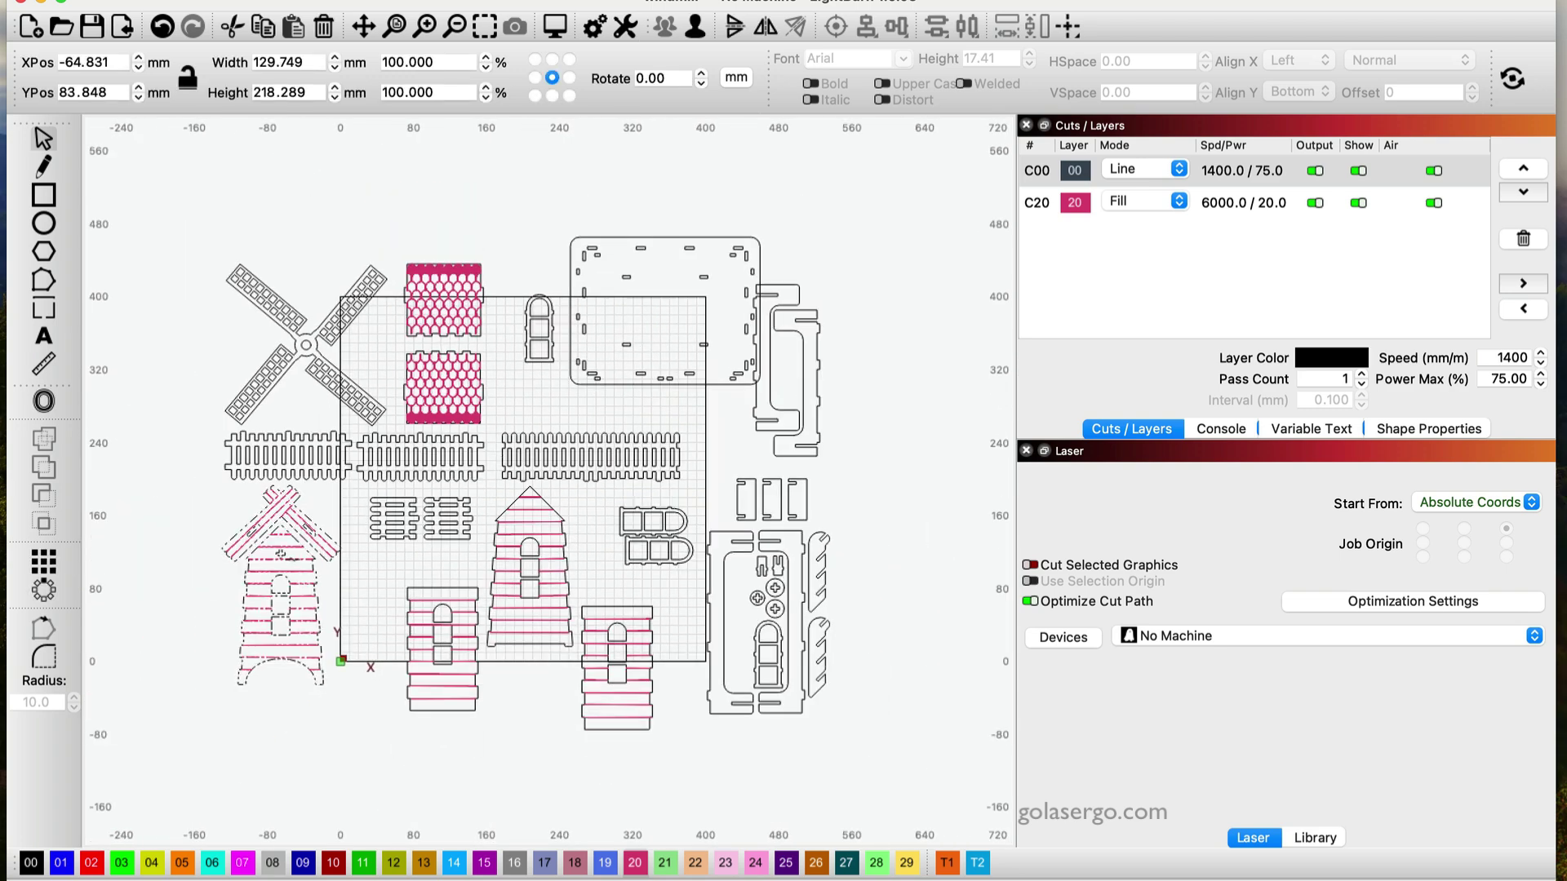
{"action": "left_click_drag", "start_coordinate": [284, 589], "coordinate": [397, 677]}
{"action": "left_click", "coordinate": [538, 560]}
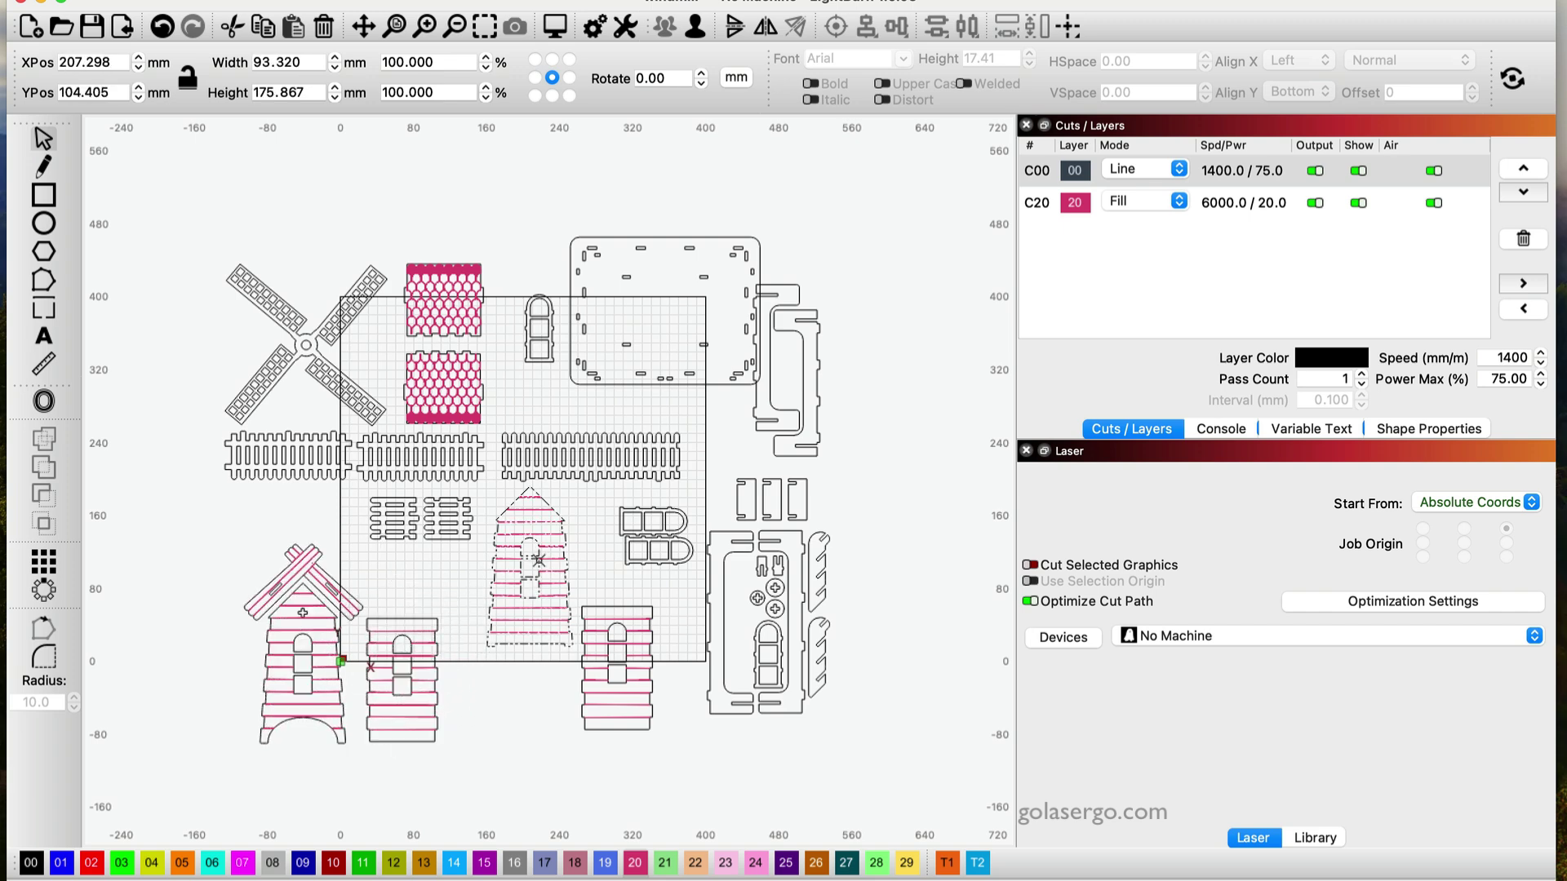
{"action": "left_click_drag", "start_coordinate": [528, 565], "coordinate": [489, 659]}
{"action": "left_click", "coordinate": [617, 645]}
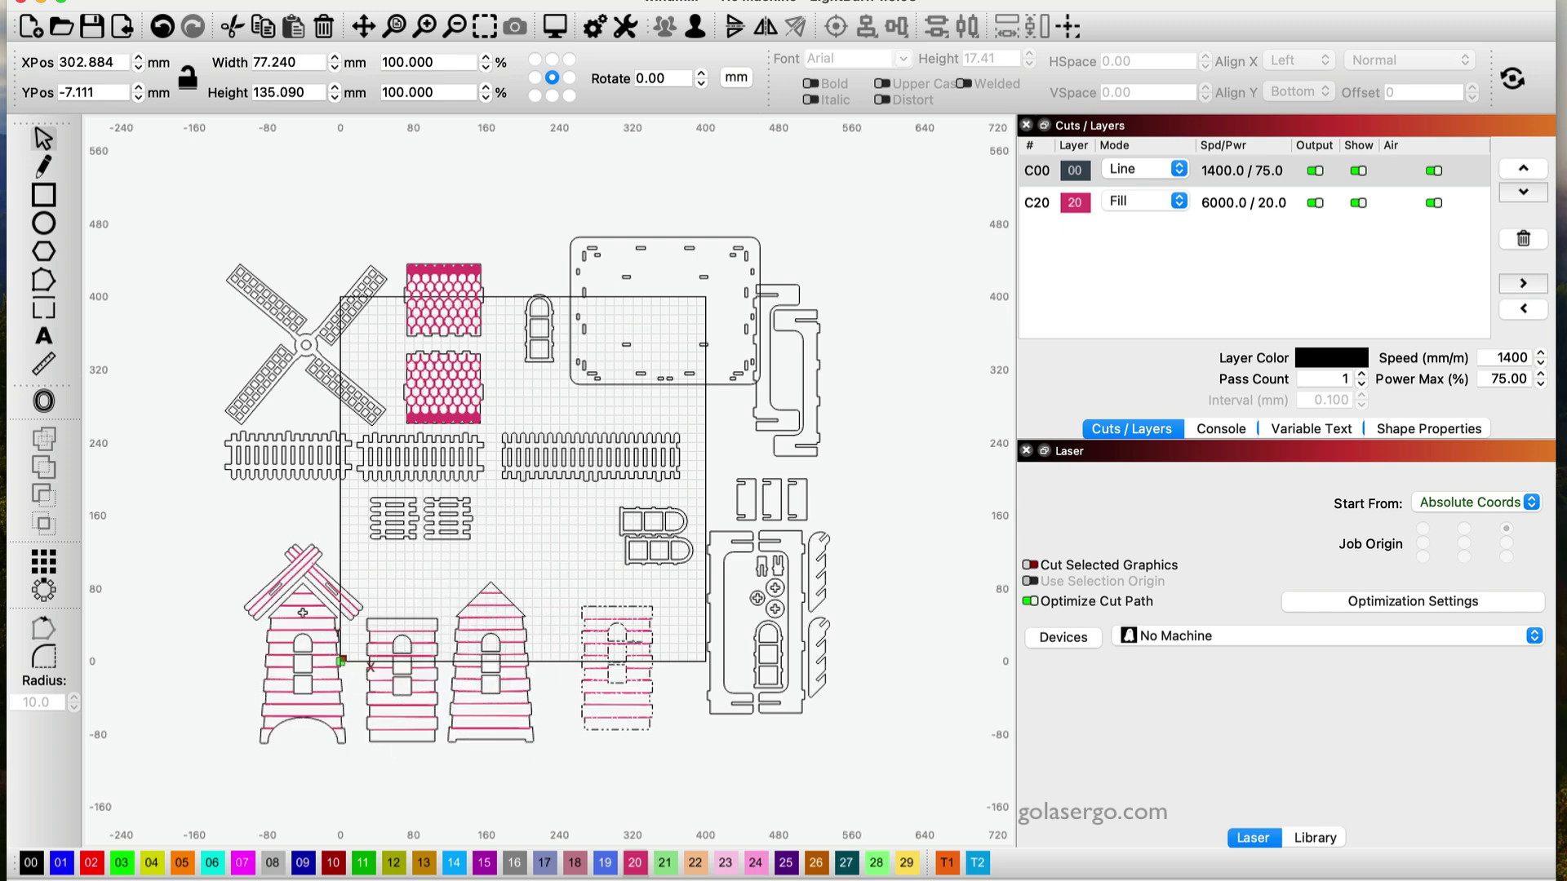
{"action": "left_click_drag", "start_coordinate": [617, 668], "coordinate": [582, 677]}
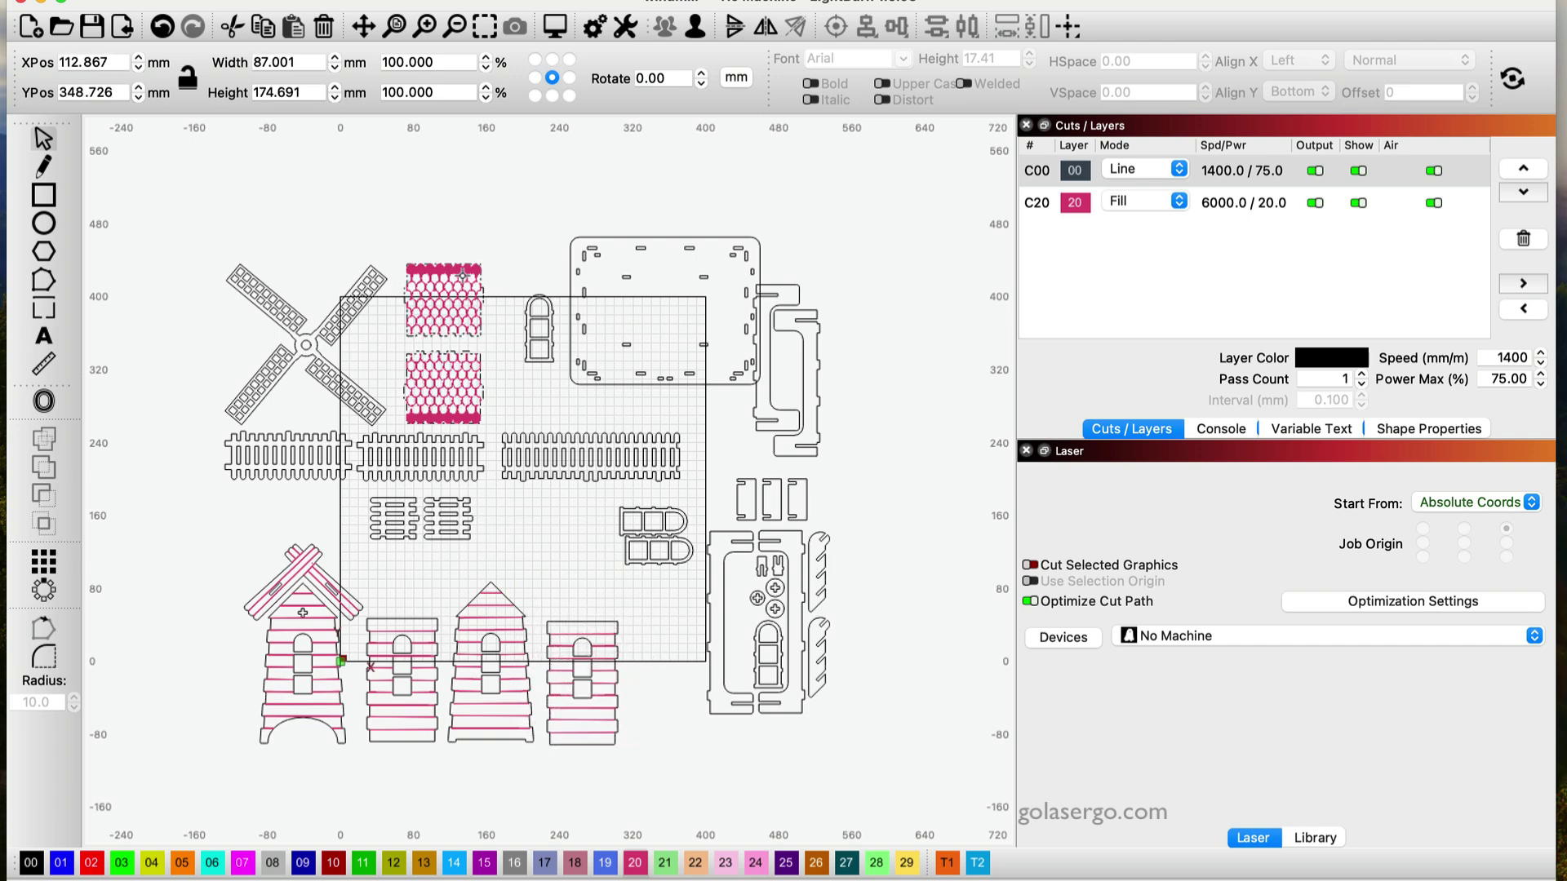
{"action": "left_click", "coordinate": [451, 396]}
{"action": "left_click_drag", "start_coordinate": [445, 347], "coordinate": [202, 653]}
Move the slotted frame with its notched strips up beside the C-shaped frames.
{"action": "left_click", "coordinate": [957, 717]}
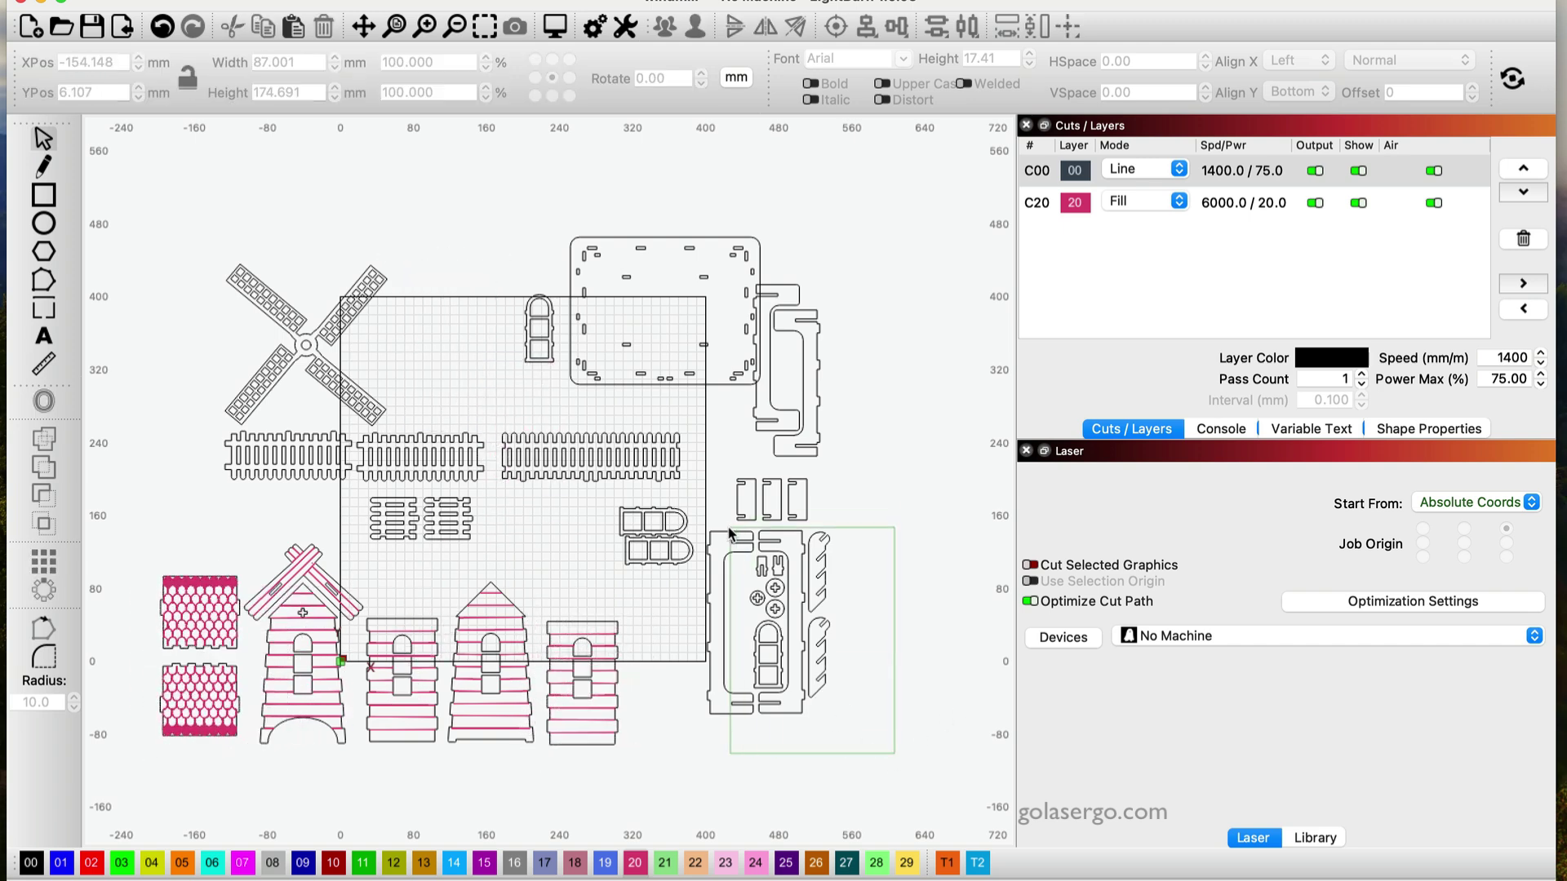
{"action": "left_click_drag", "start_coordinate": [729, 533], "coordinate": [728, 531]}
{"action": "left_click_drag", "start_coordinate": [768, 621], "coordinate": [453, 306]}
Group the windmill sails and move them slightly away from the fences.
{"action": "right_click", "coordinate": [312, 345]}
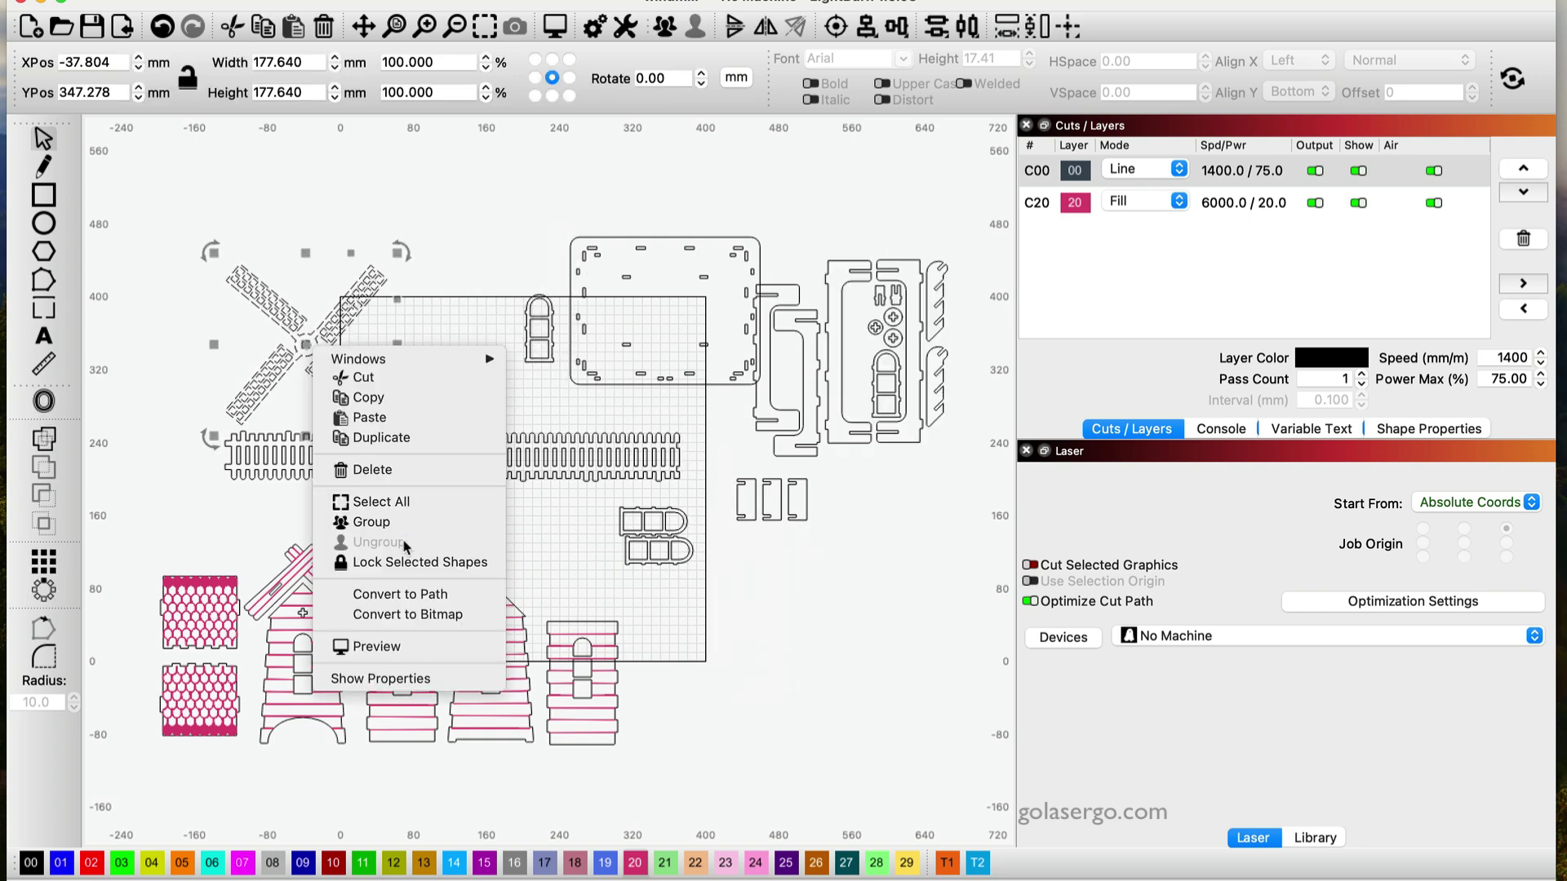
{"action": "left_click", "coordinate": [371, 523]}
{"action": "left_click_drag", "start_coordinate": [306, 345], "coordinate": [297, 290]}
Gather the base plate, single arched window, C-shaped frames, slotted frame and fences above the row of tower panels.
{"action": "left_click_drag", "start_coordinate": [665, 311], "coordinate": [492, 220]}
{"action": "left_click_drag", "start_coordinate": [539, 328], "coordinate": [419, 344]}
{"action": "left_click_drag", "start_coordinate": [787, 370], "coordinate": [641, 230]}
{"action": "left_click_drag", "start_coordinate": [886, 351], "coordinate": [741, 257]}
{"action": "left_click_drag", "start_coordinate": [453, 457], "coordinate": [711, 383]}
{"action": "key", "text": "super+z"}
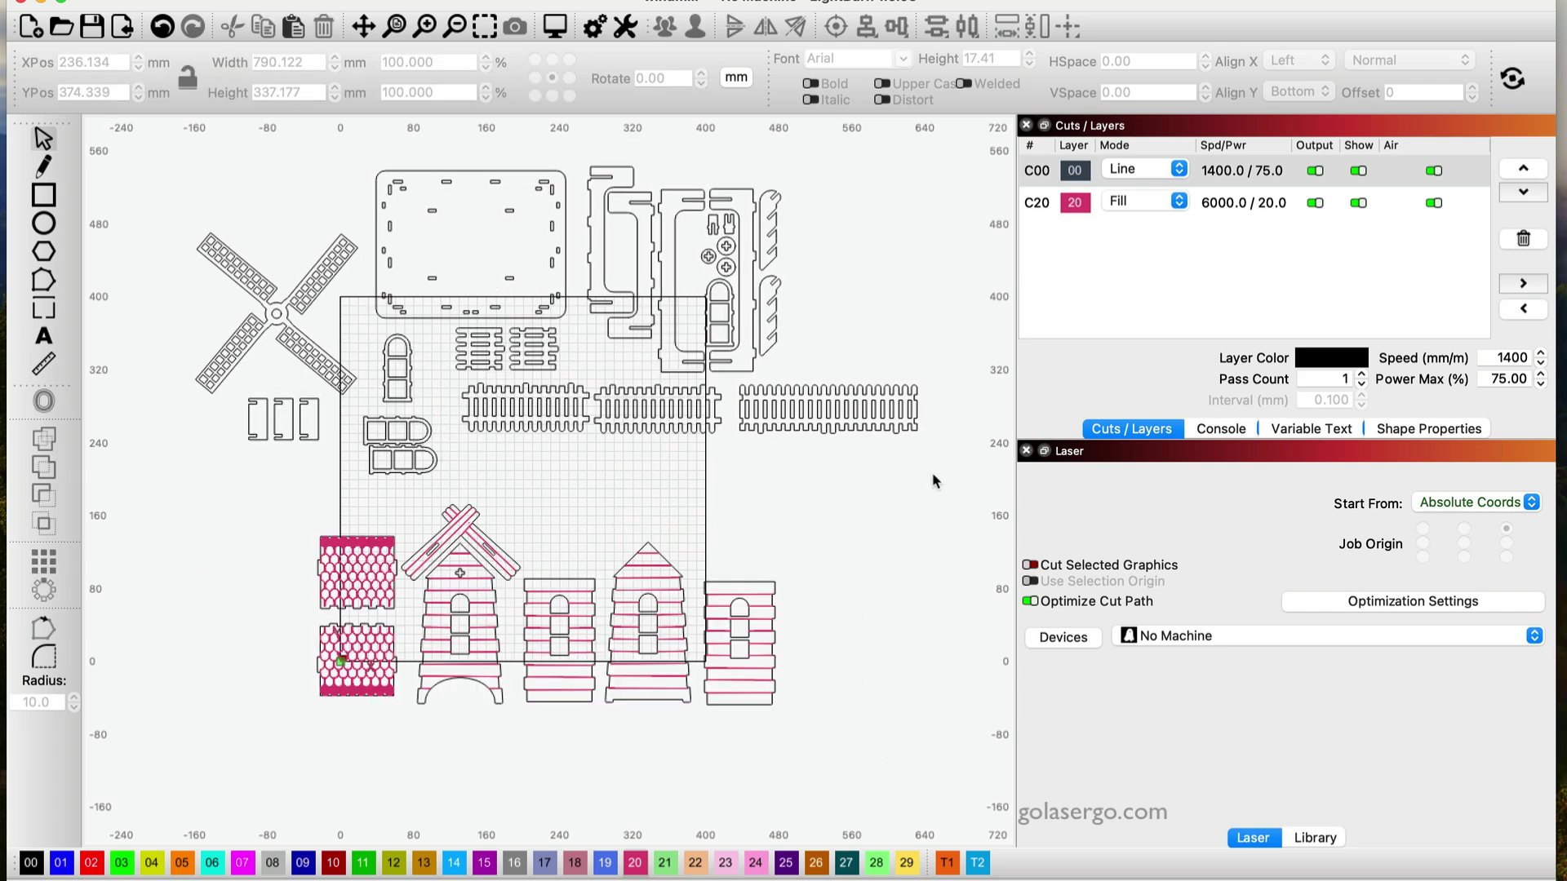
Assign all parts above the tower and roof row to layer 09 and set that layer's mode to Line.
{"action": "left_click_drag", "start_coordinate": [953, 478], "coordinate": [130, 148]}
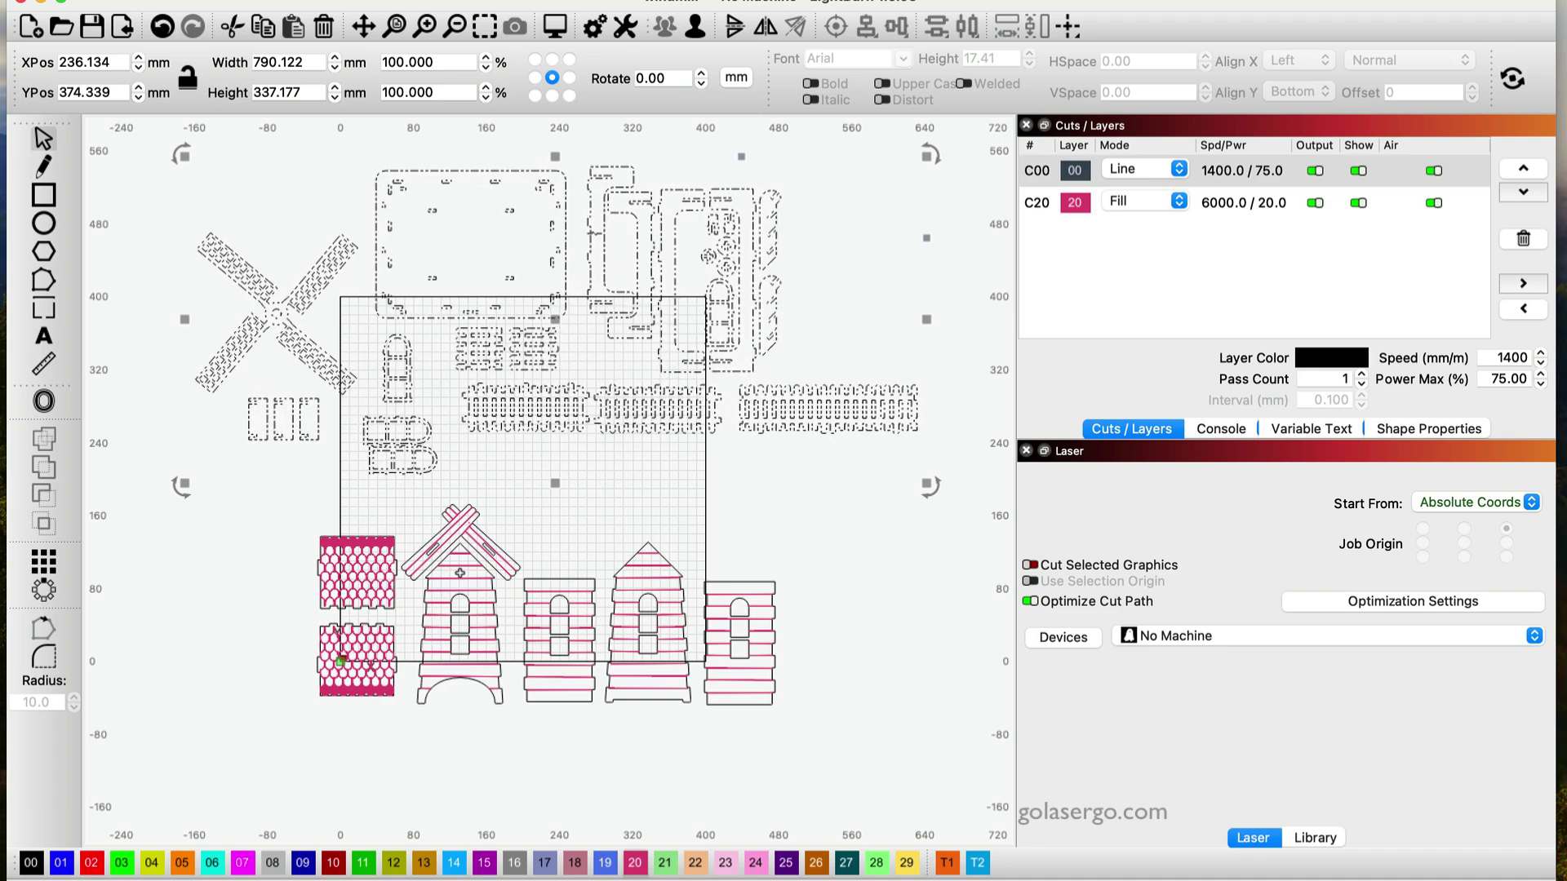
{"action": "left_click", "coordinate": [303, 862]}
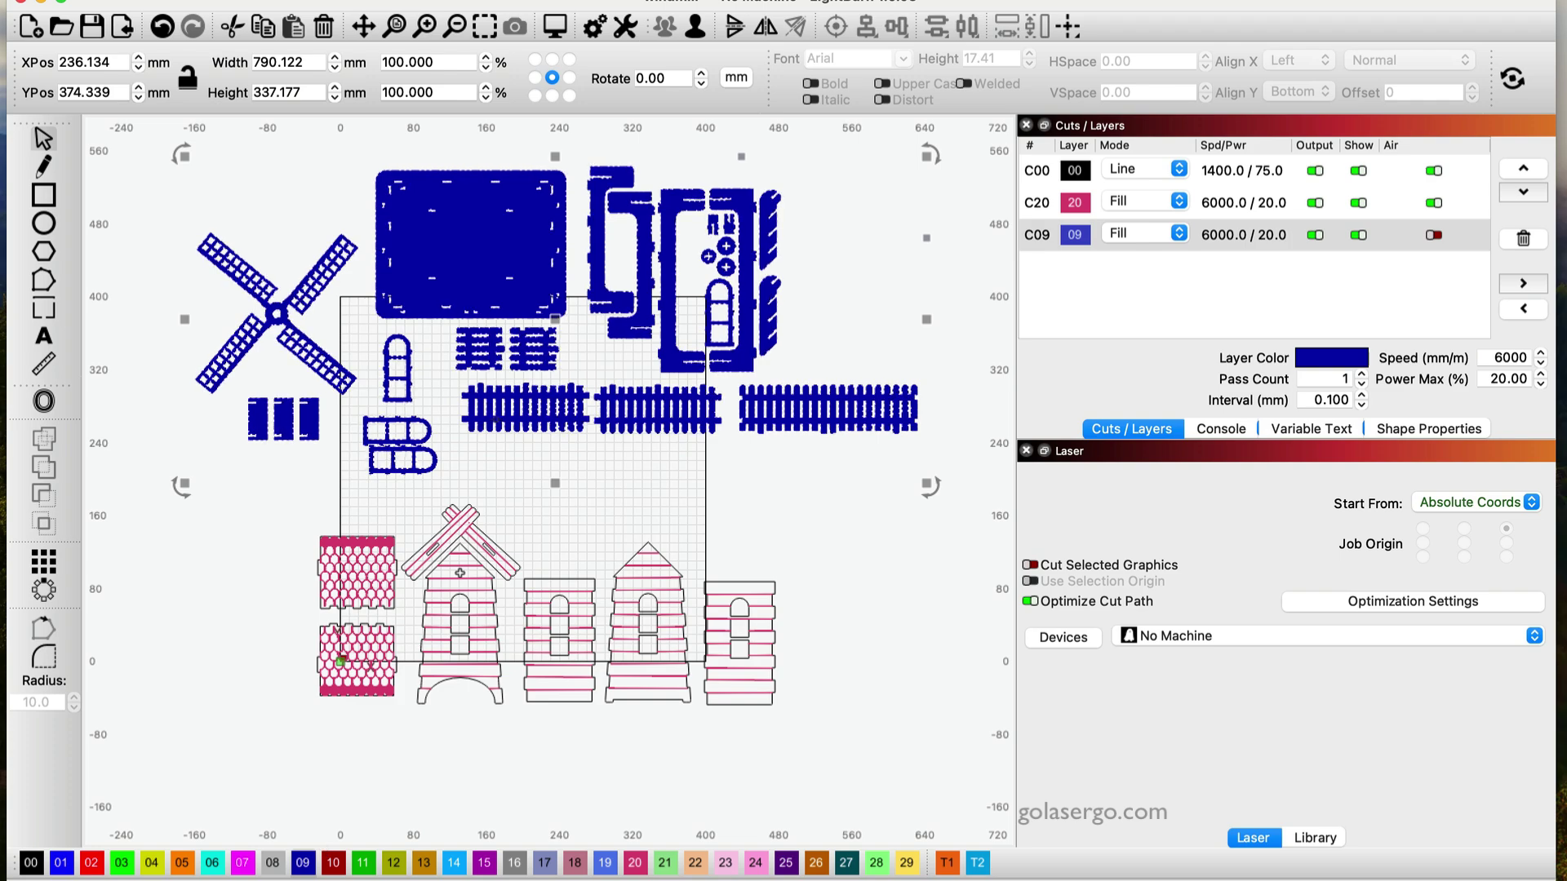
{"action": "left_click", "coordinate": [1180, 233]}
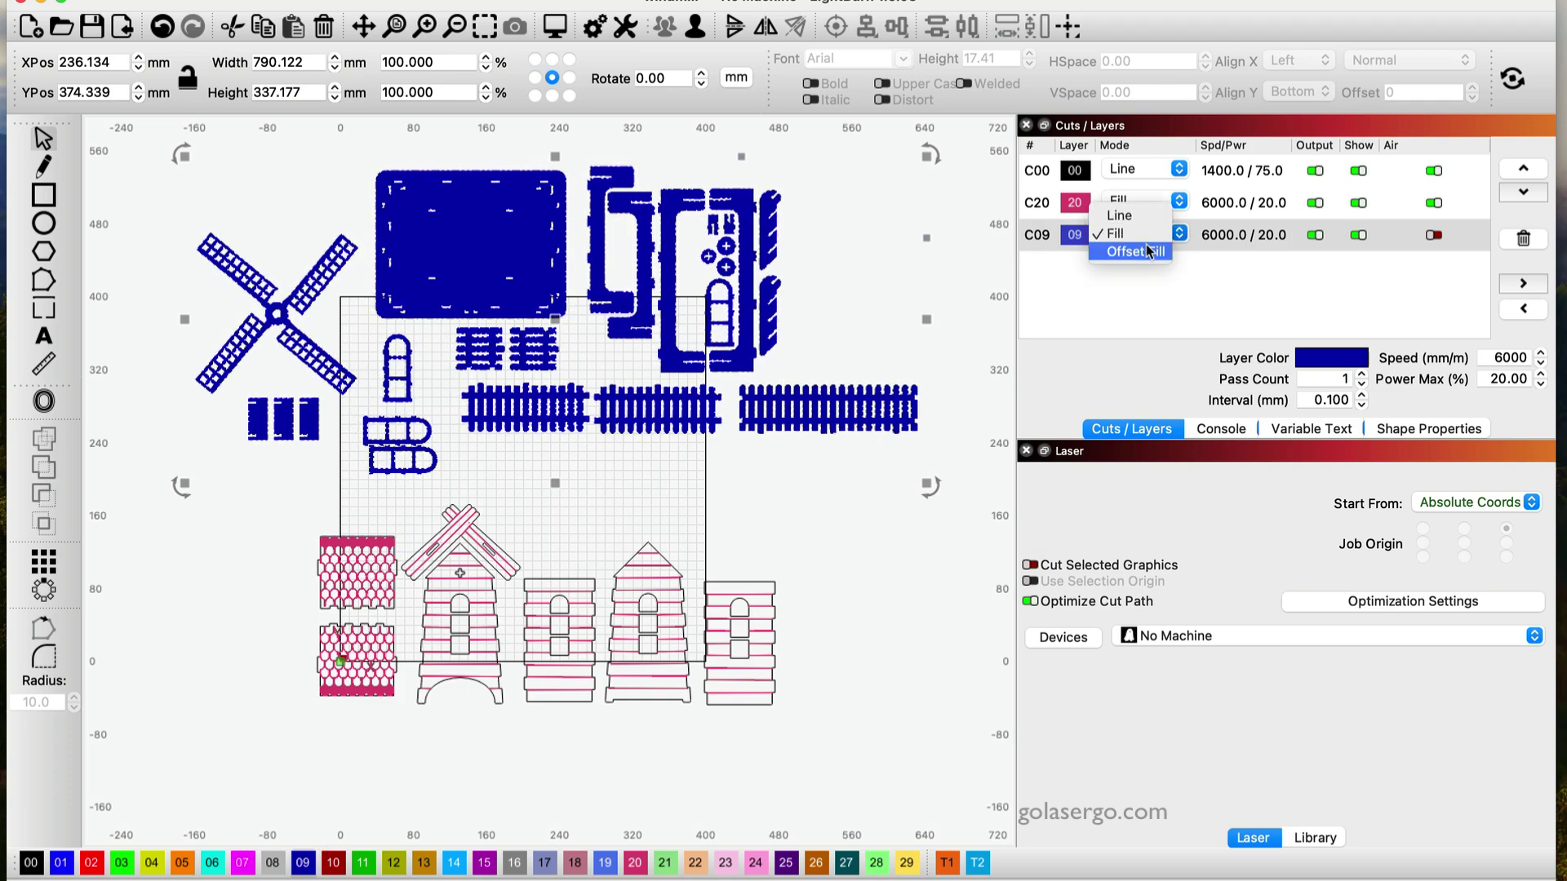
{"action": "left_click", "coordinate": [1124, 216]}
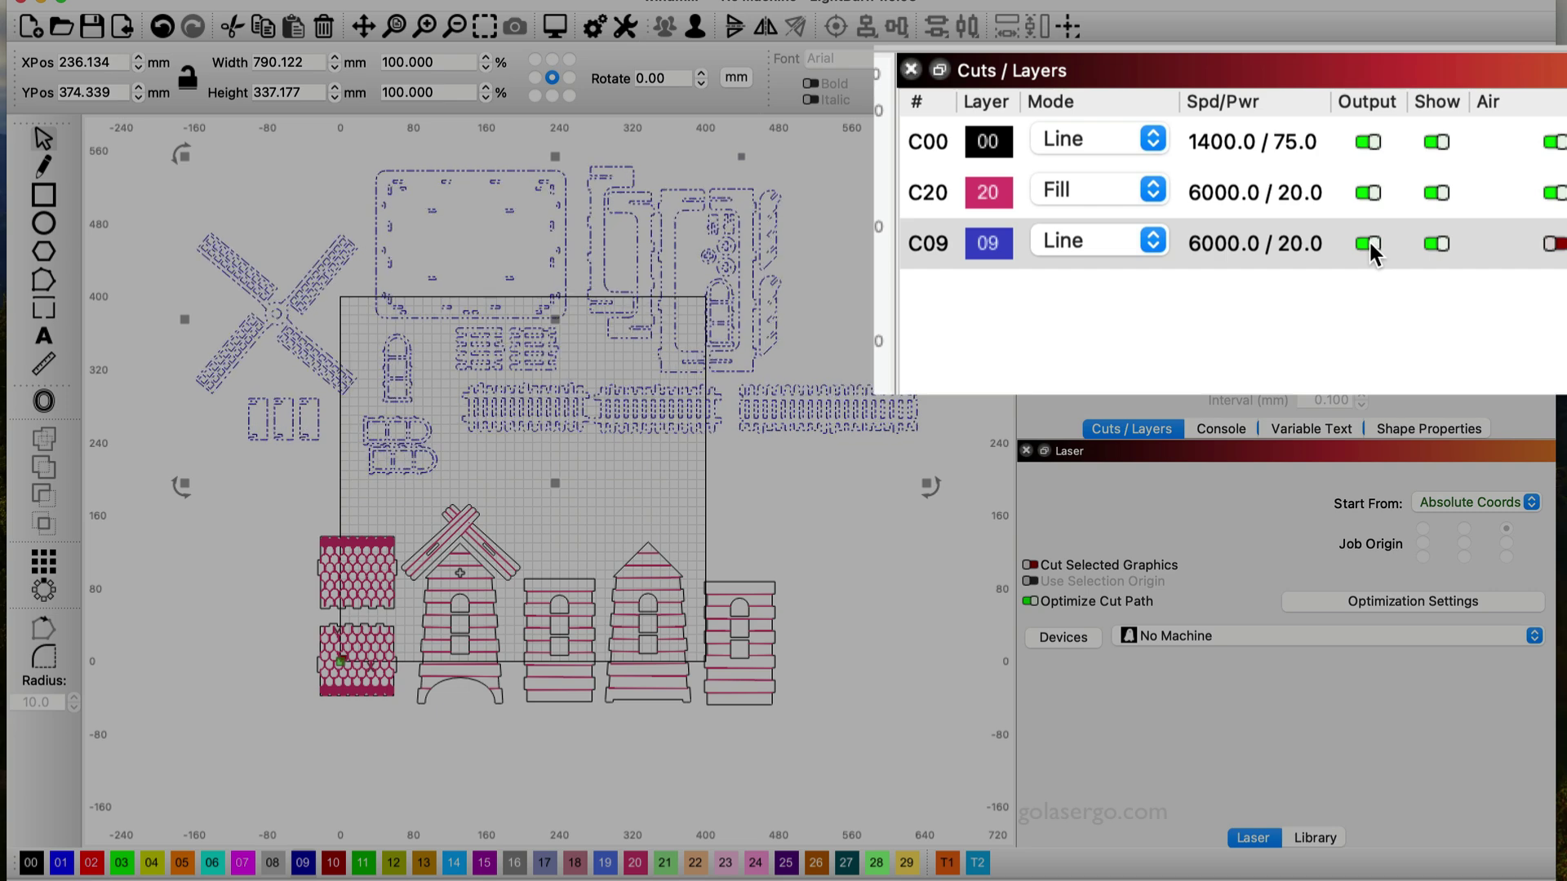
Turn off output and visibility for layer C09, then clear the selection.
{"action": "left_click", "coordinate": [1369, 241]}
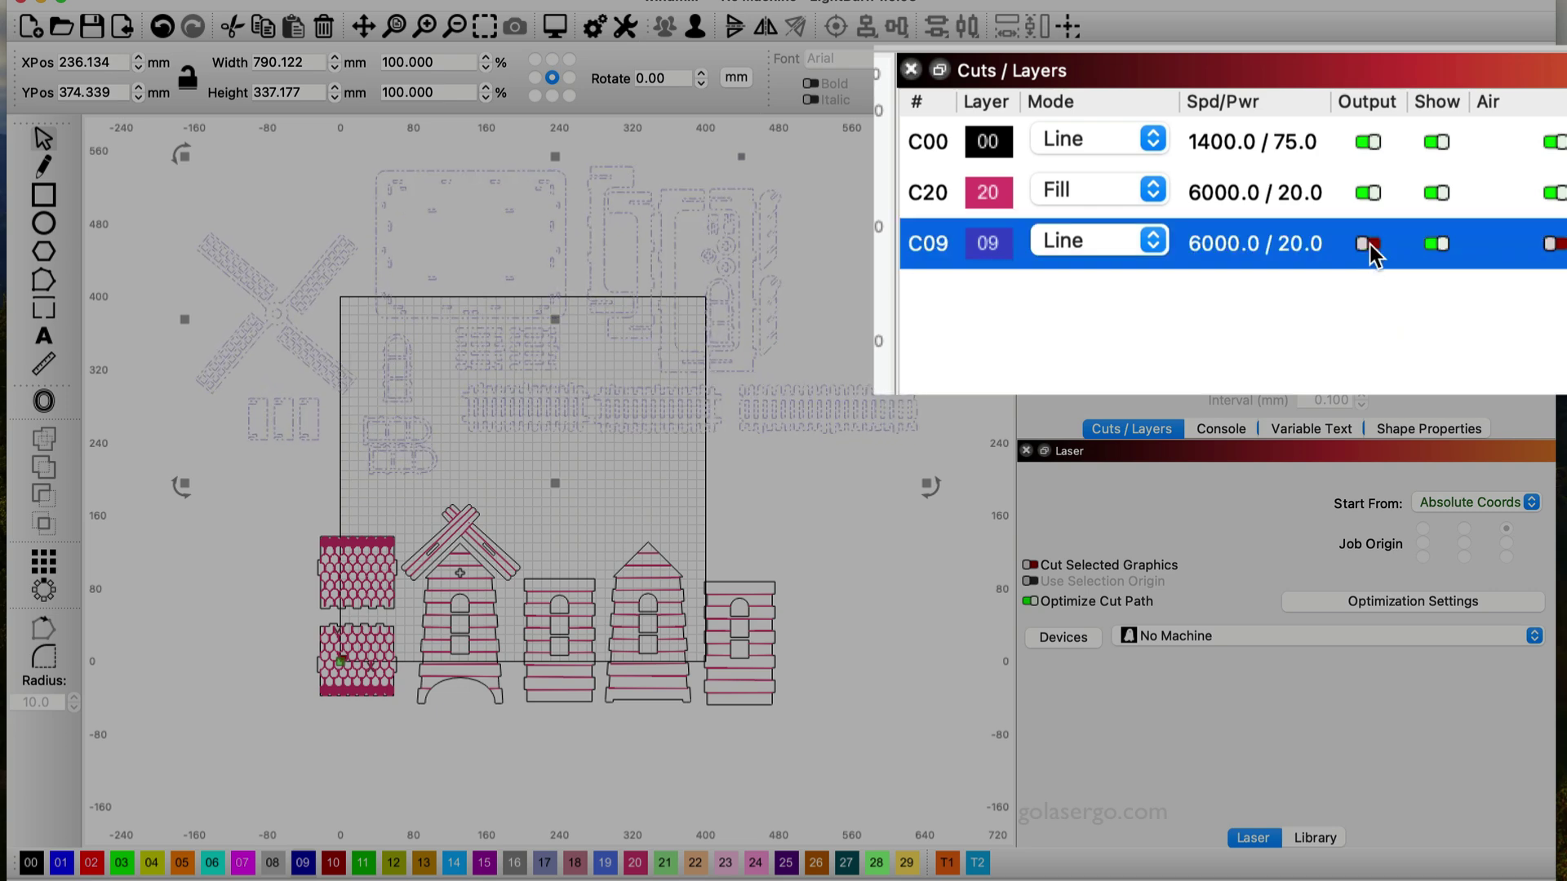
{"action": "left_click", "coordinate": [1436, 243]}
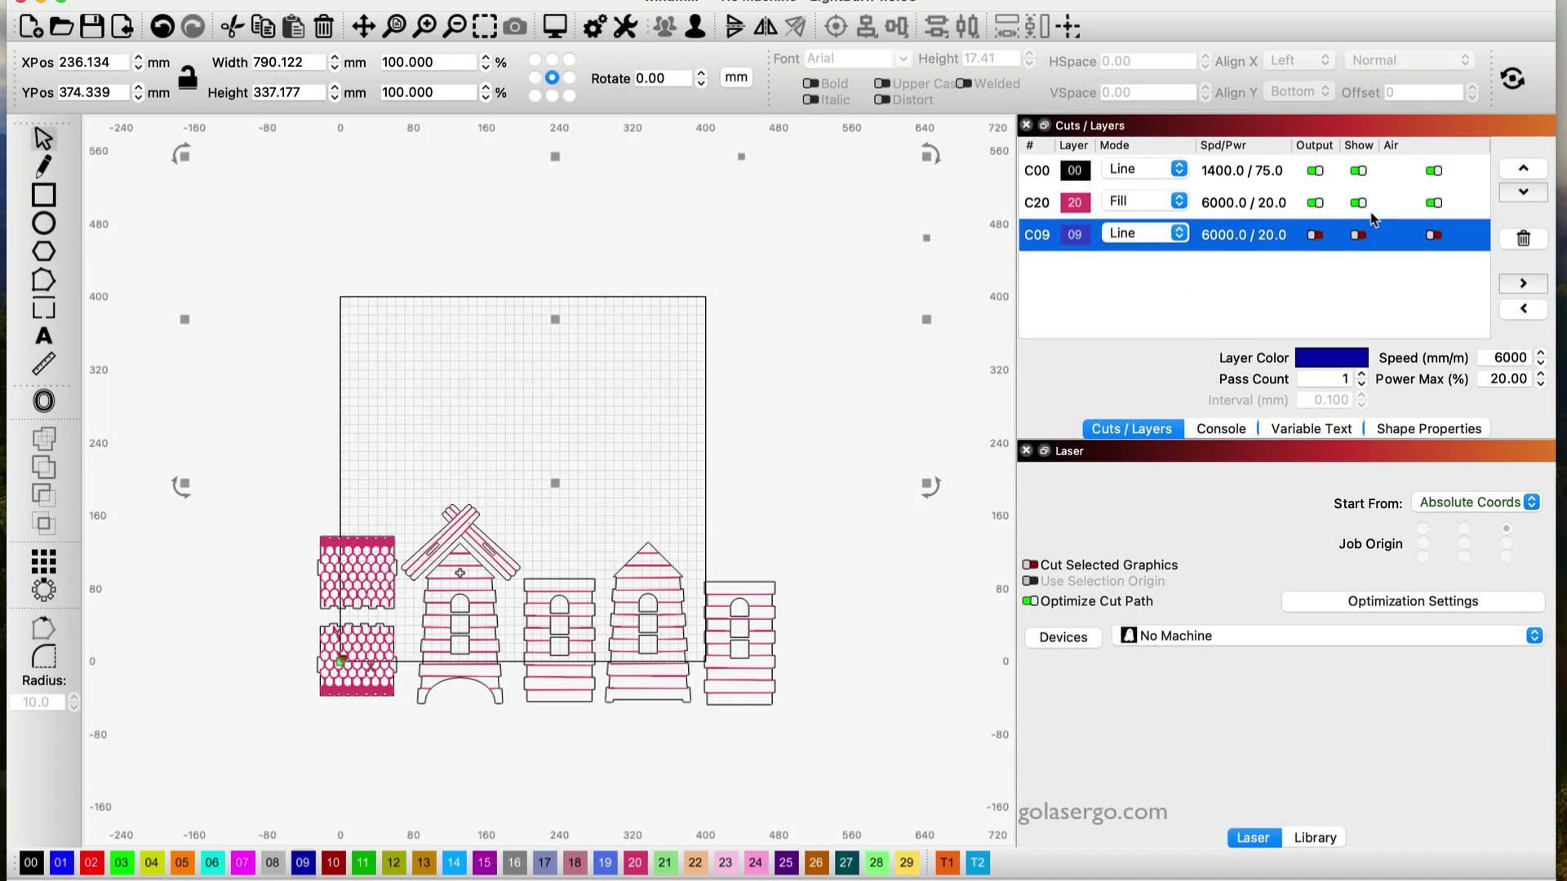
{"action": "left_click", "coordinate": [1358, 236]}
{"action": "left_click", "coordinate": [1359, 236]}
{"action": "left_click", "coordinate": [848, 606]}
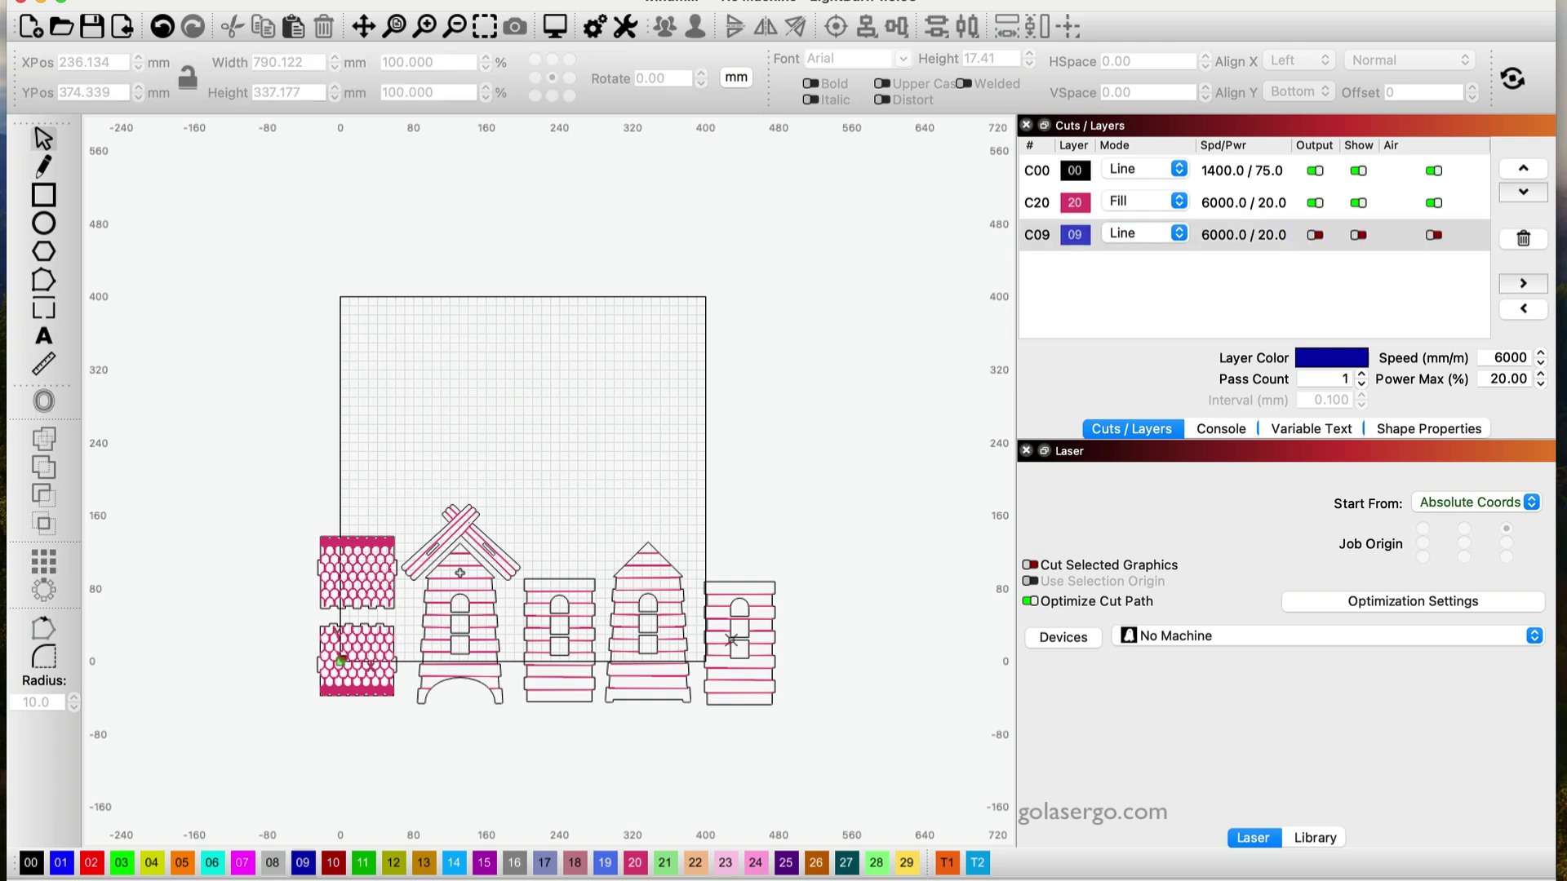
Arrange the four tower panels and the shingled roof pair inside the 400 mm workspace, with the pointed tower at about X 196, Y 294 mm.
{"action": "left_click_drag", "start_coordinate": [731, 640], "coordinate": [655, 371]}
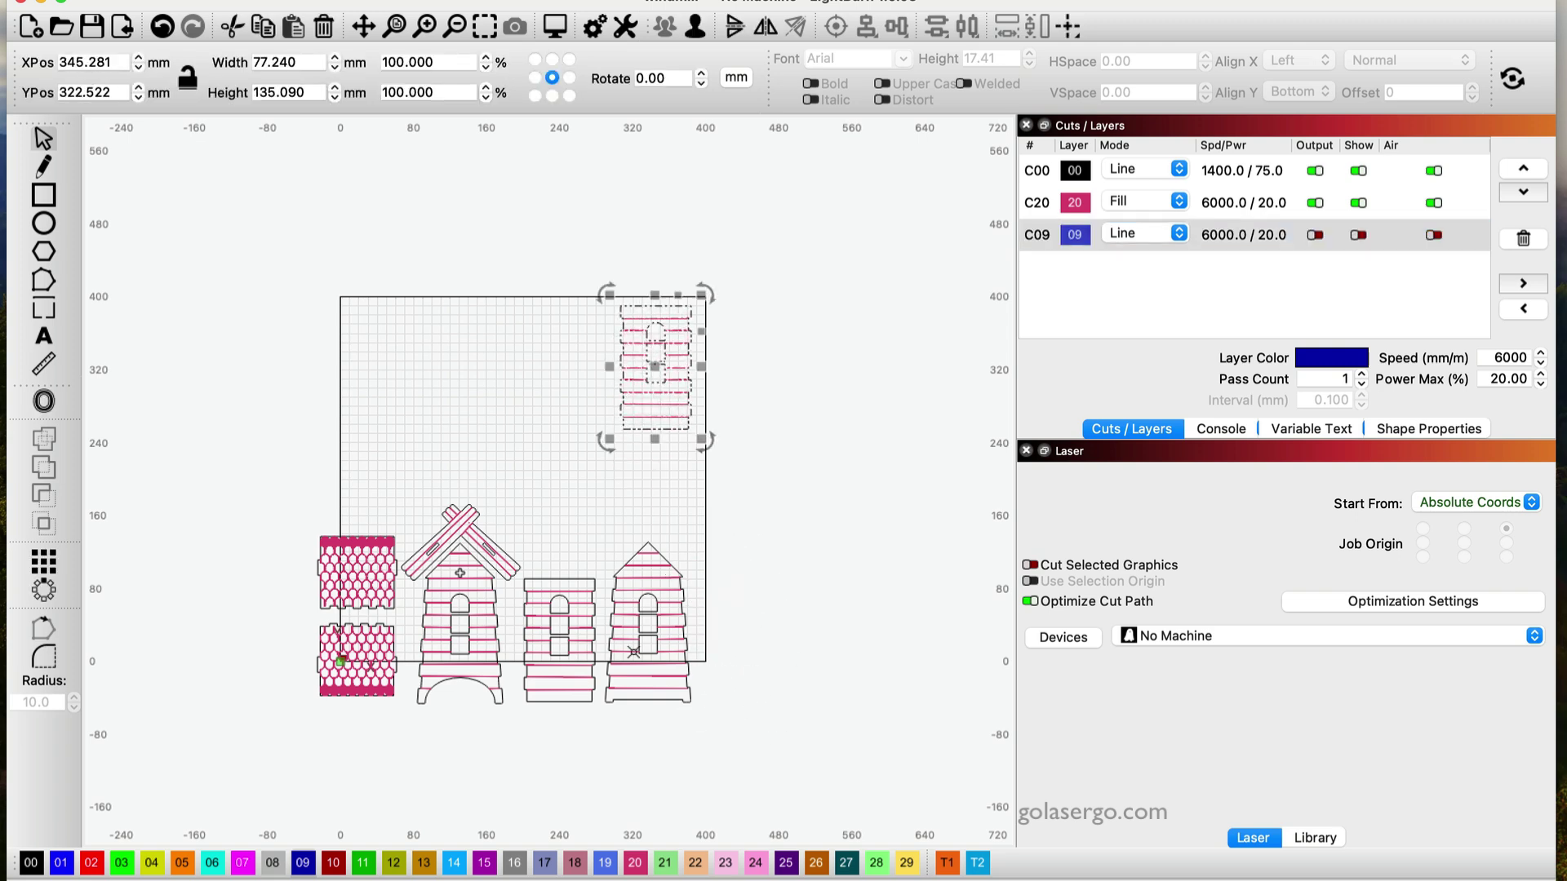
{"action": "left_click_drag", "start_coordinate": [634, 652], "coordinate": [543, 428]}
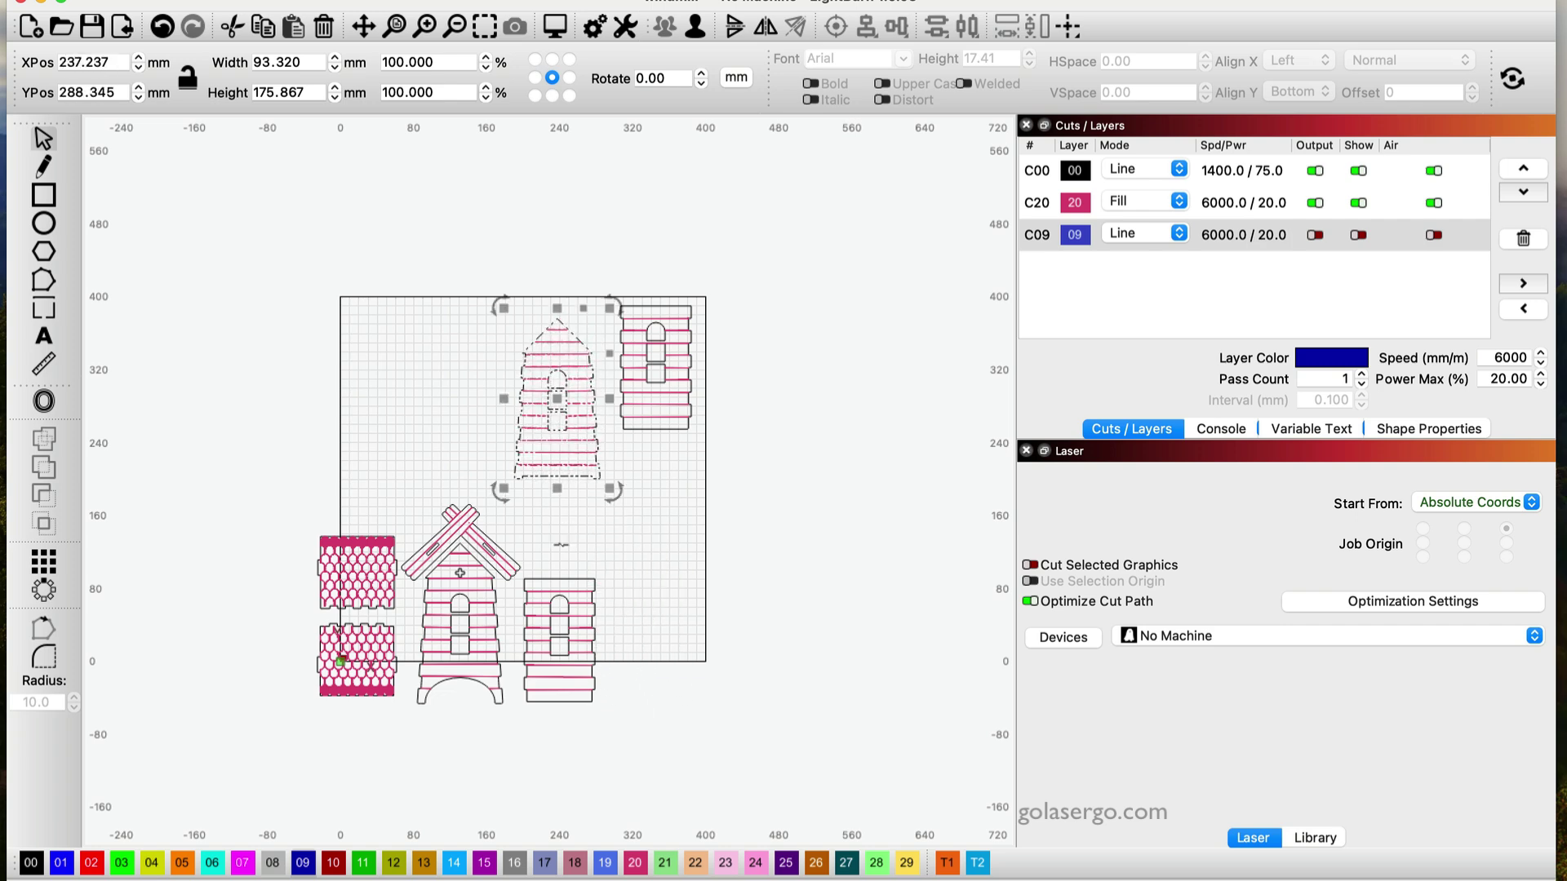
{"action": "left_click_drag", "start_coordinate": [546, 620], "coordinate": [633, 546]}
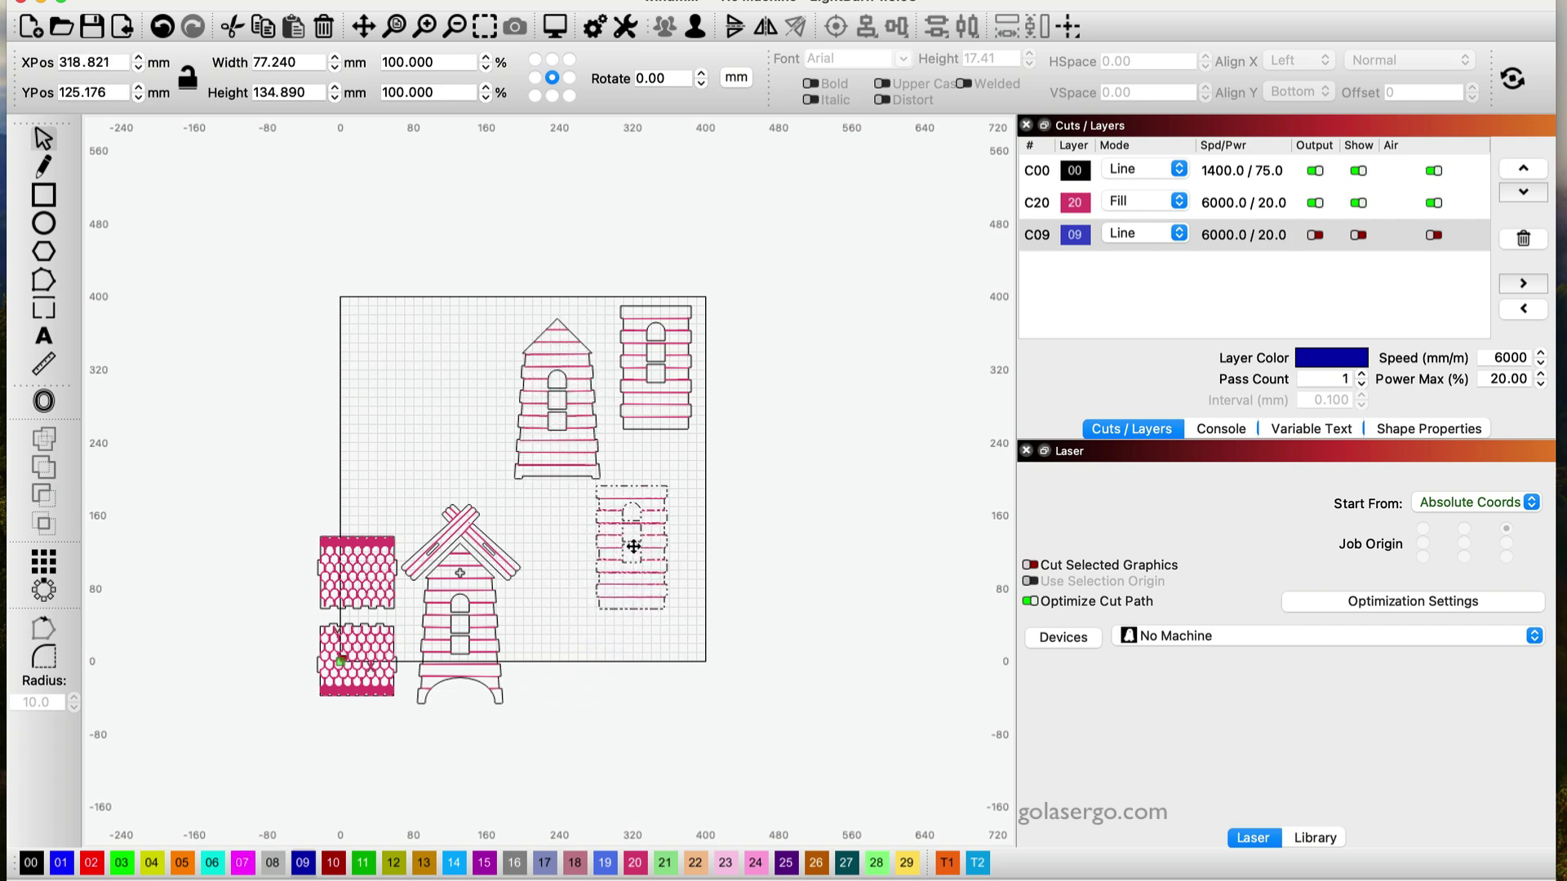
{"action": "left_click_drag", "start_coordinate": [459, 573], "coordinate": [408, 416]}
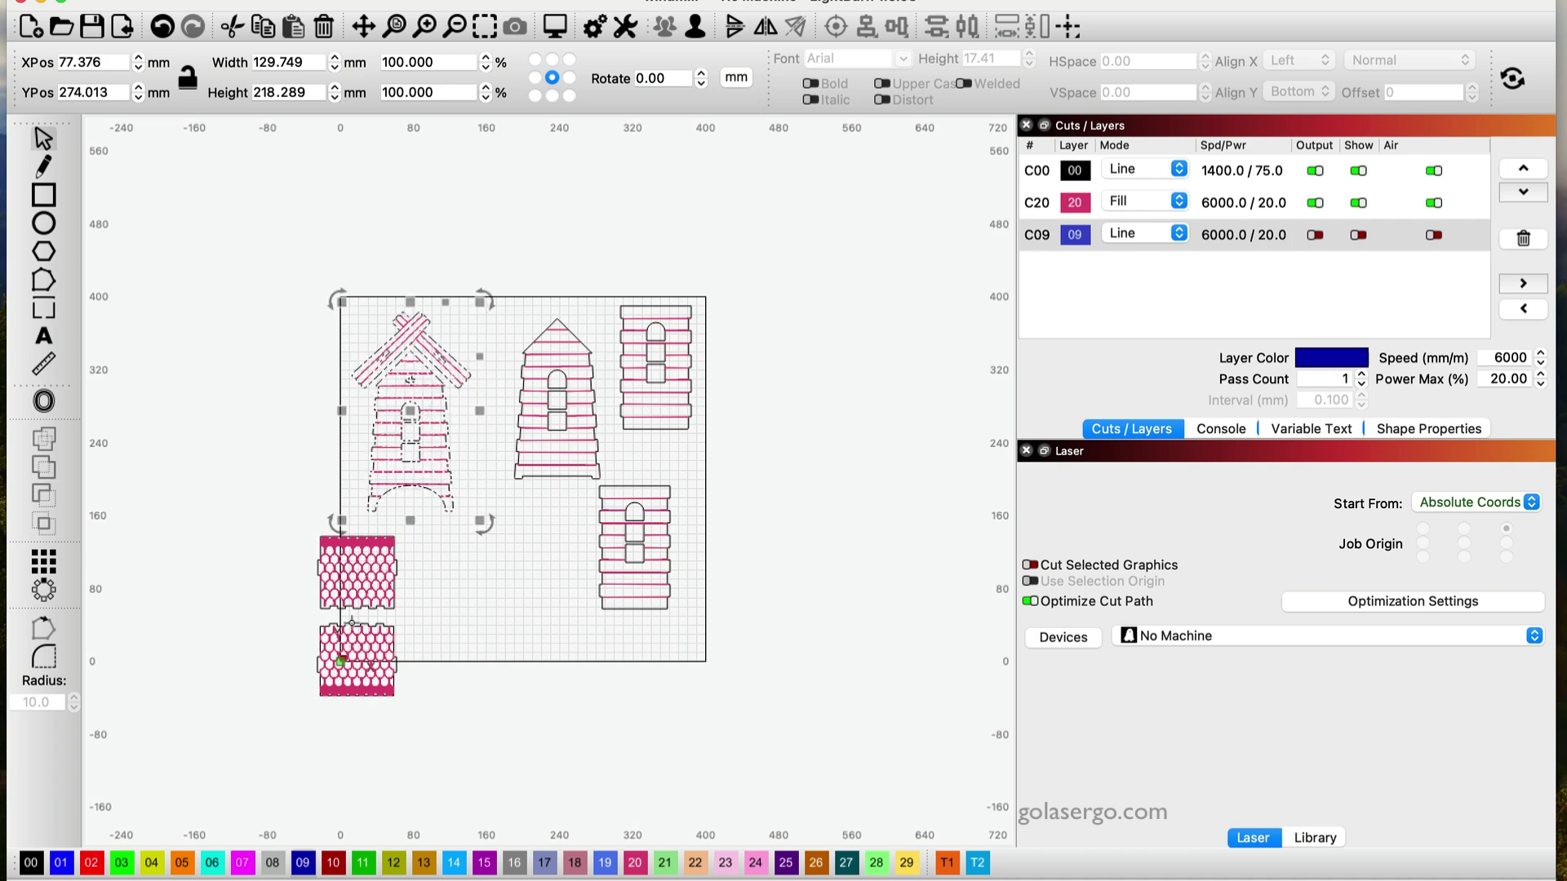
{"action": "left_click_drag", "start_coordinate": [352, 622], "coordinate": [508, 572]}
{"action": "left_click_drag", "start_coordinate": [564, 401], "coordinate": [520, 392]}
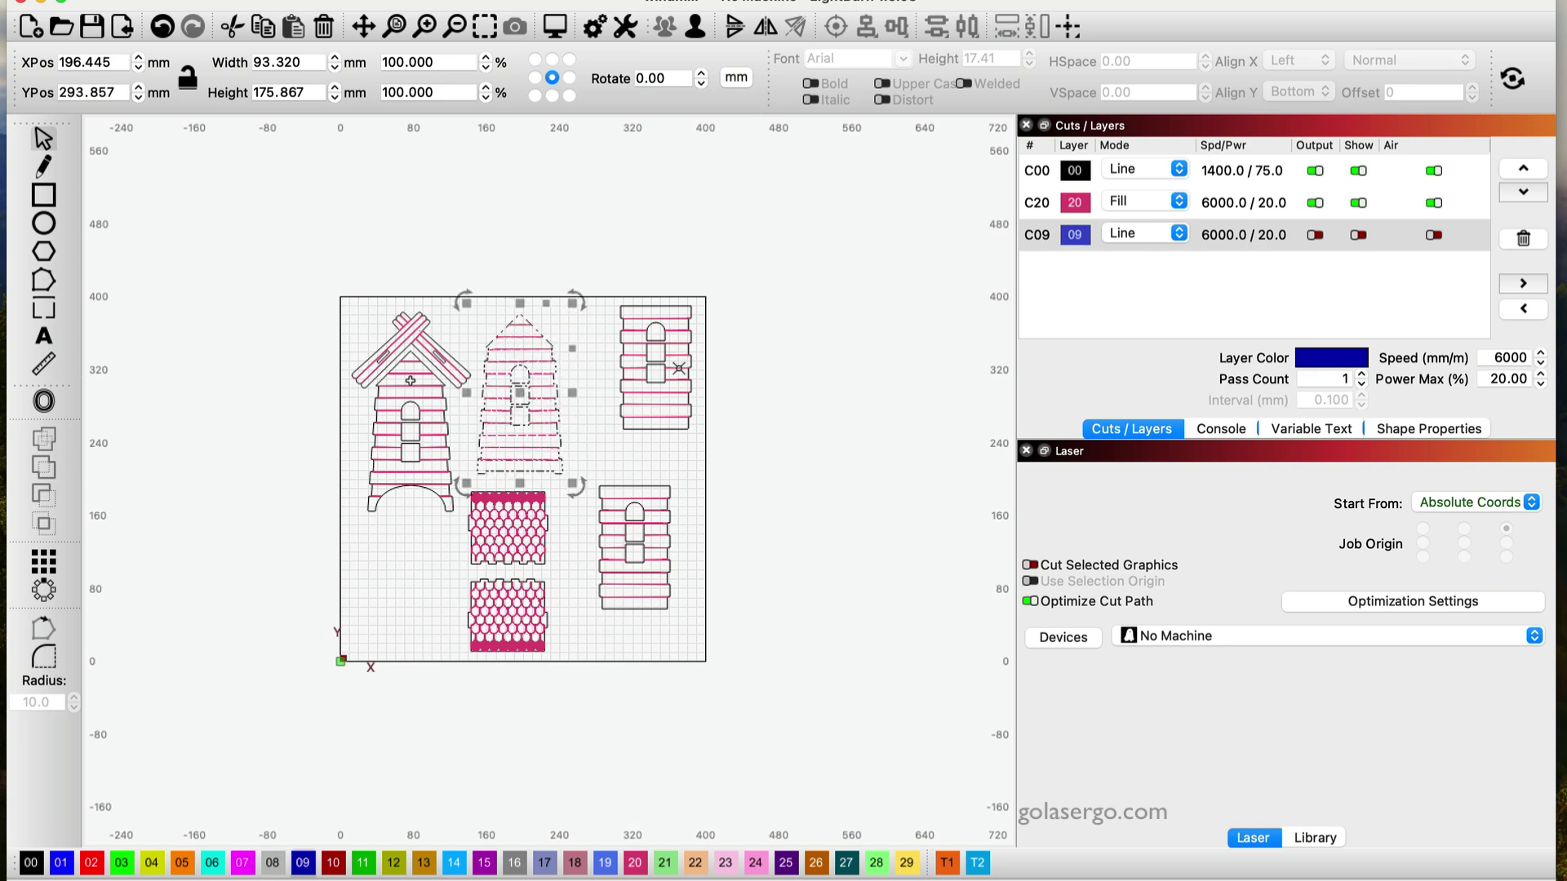
{"action": "left_click_drag", "start_coordinate": [678, 369], "coordinate": [629, 386]}
Ungroup the pair of shingled roof panels.
{"action": "left_click", "coordinate": [508, 546]}
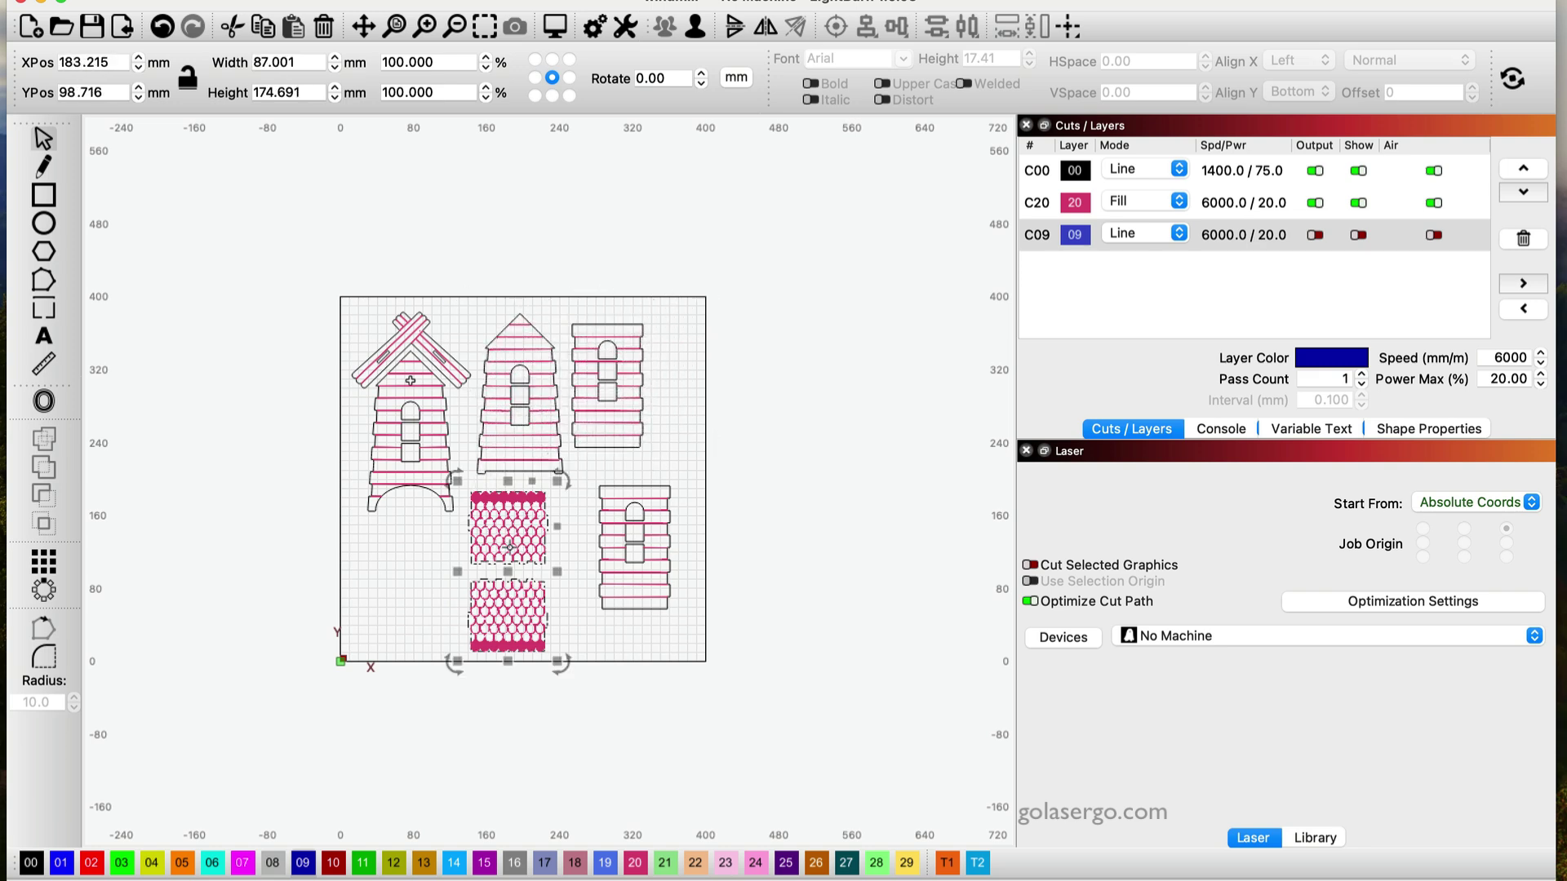
{"action": "right_click", "coordinate": [518, 545]}
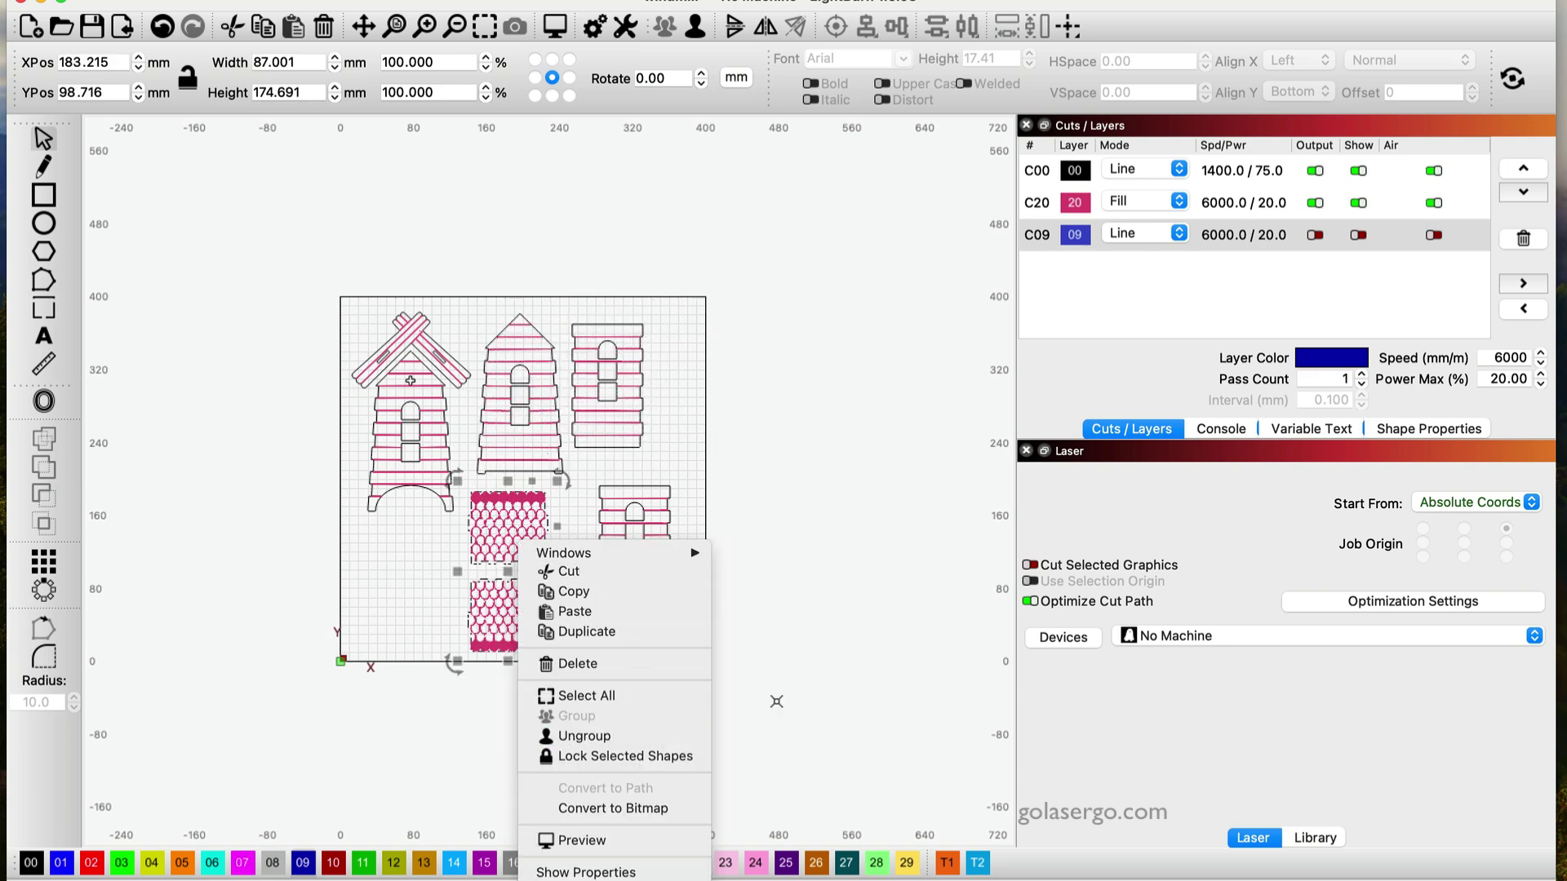
{"action": "left_click", "coordinate": [628, 736]}
{"action": "left_click", "coordinate": [507, 624]}
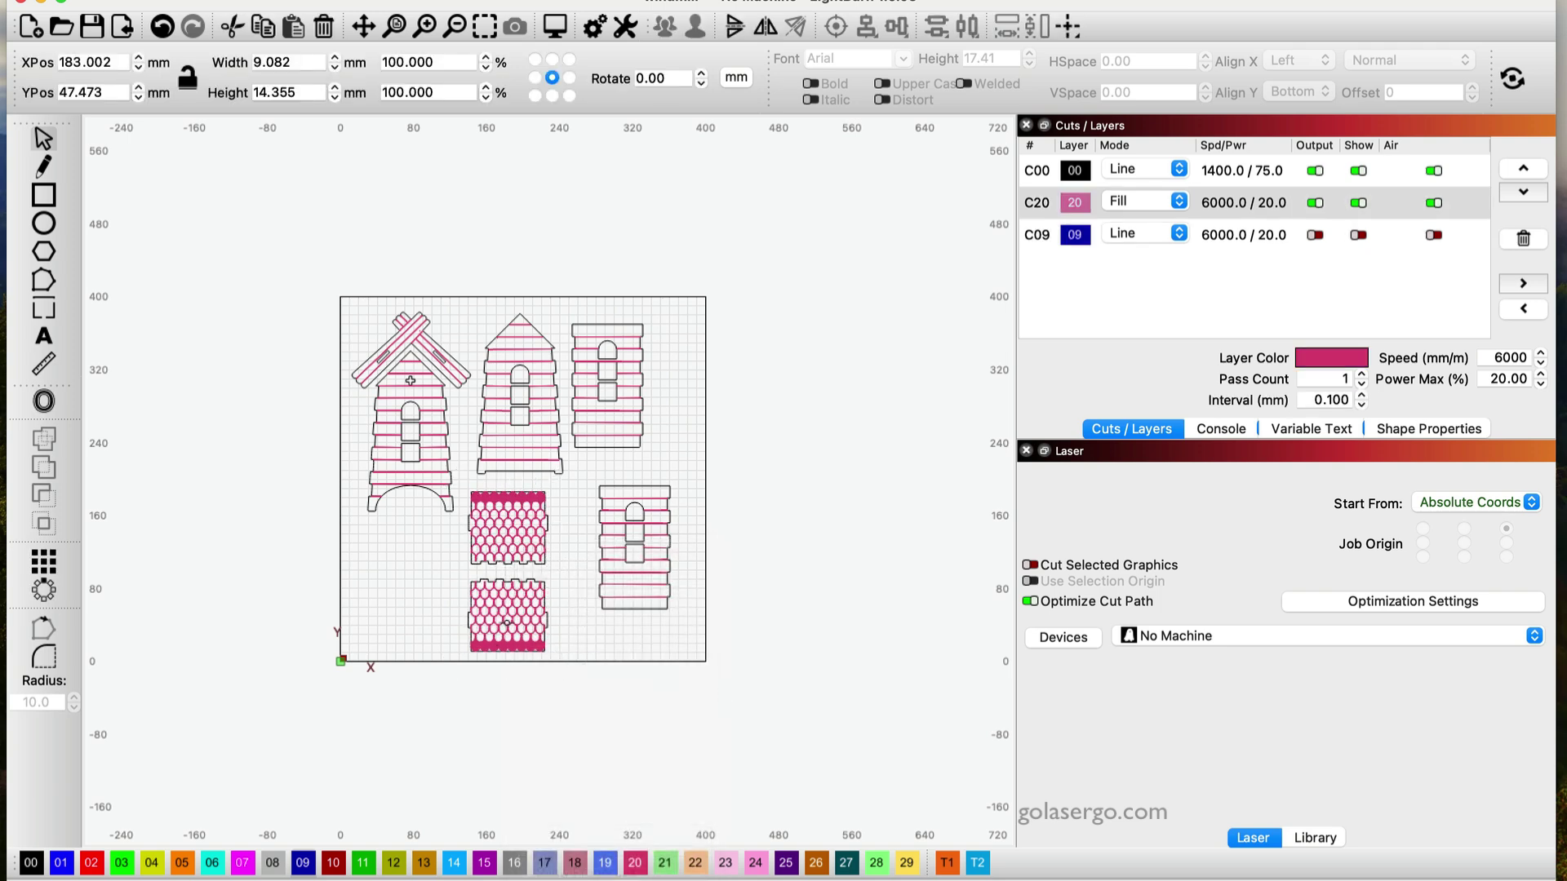
Group the lower shingled roof panel's shapes and move it under the roofed tower to about X 67, Y 116 mm.
{"action": "left_click", "coordinate": [560, 668]}
{"action": "left_click_drag", "start_coordinate": [429, 588], "coordinate": [446, 593]}
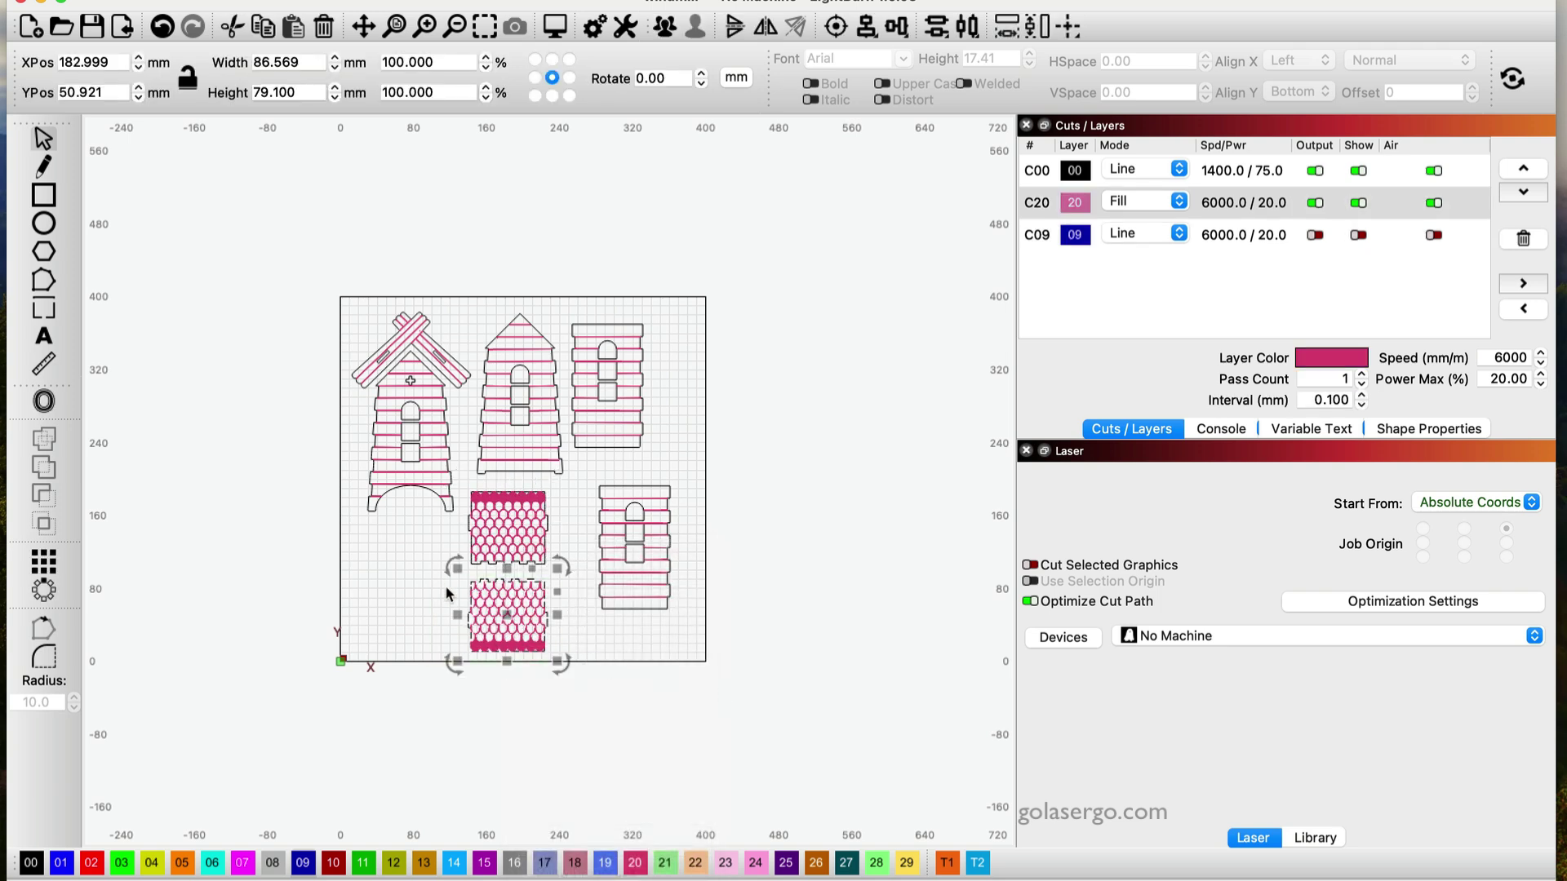
{"action": "right_click", "coordinate": [494, 612]}
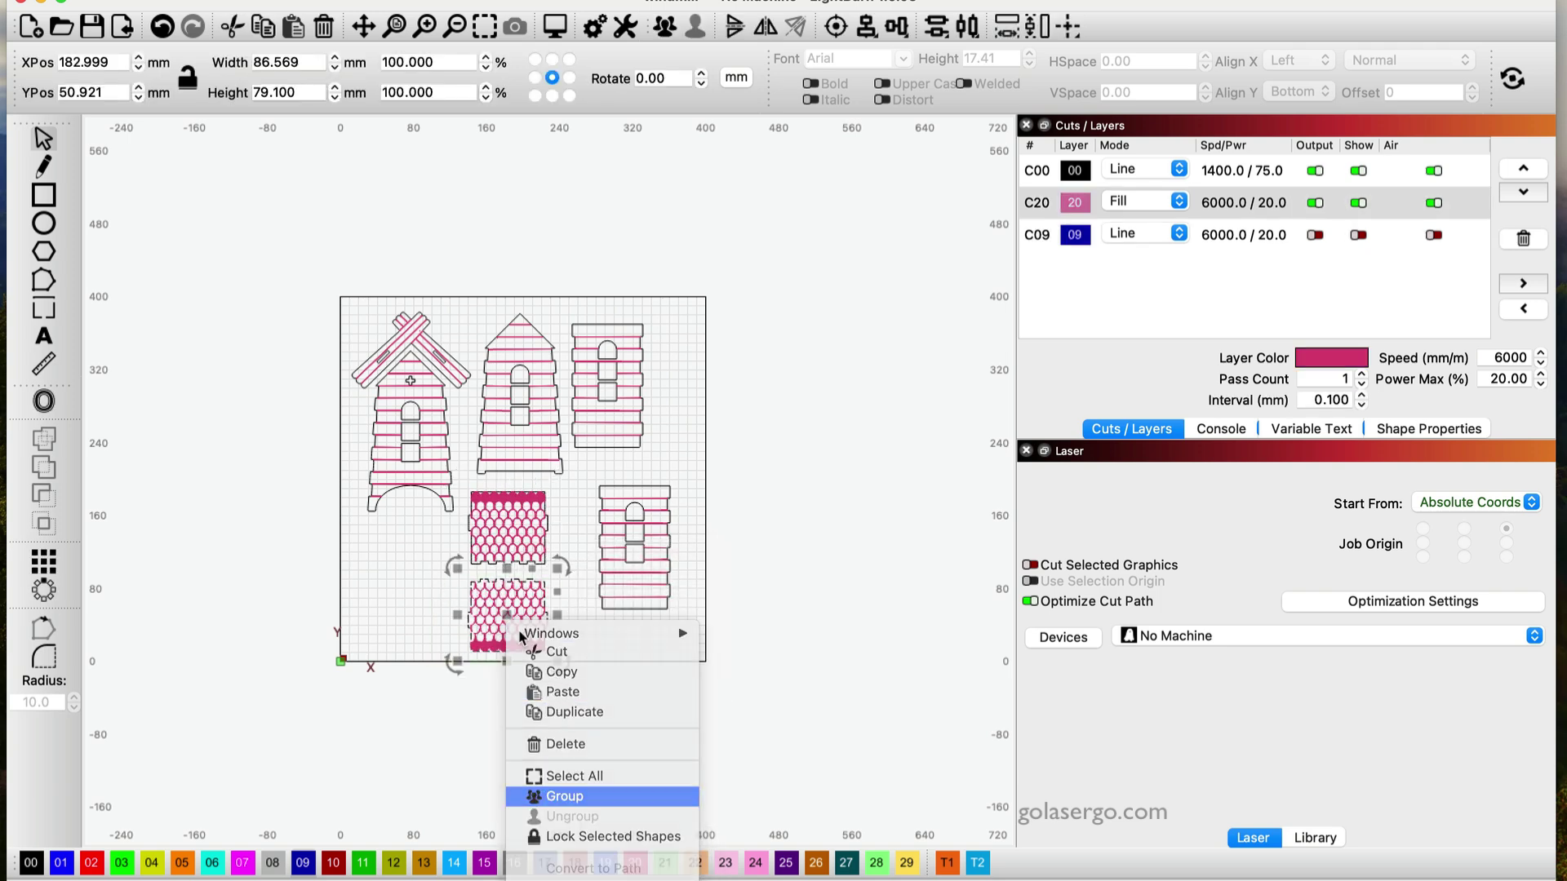
{"action": "left_click", "coordinate": [538, 799]}
{"action": "left_click_drag", "start_coordinate": [507, 616], "coordinate": [402, 556]}
{"action": "left_click", "coordinate": [577, 615]}
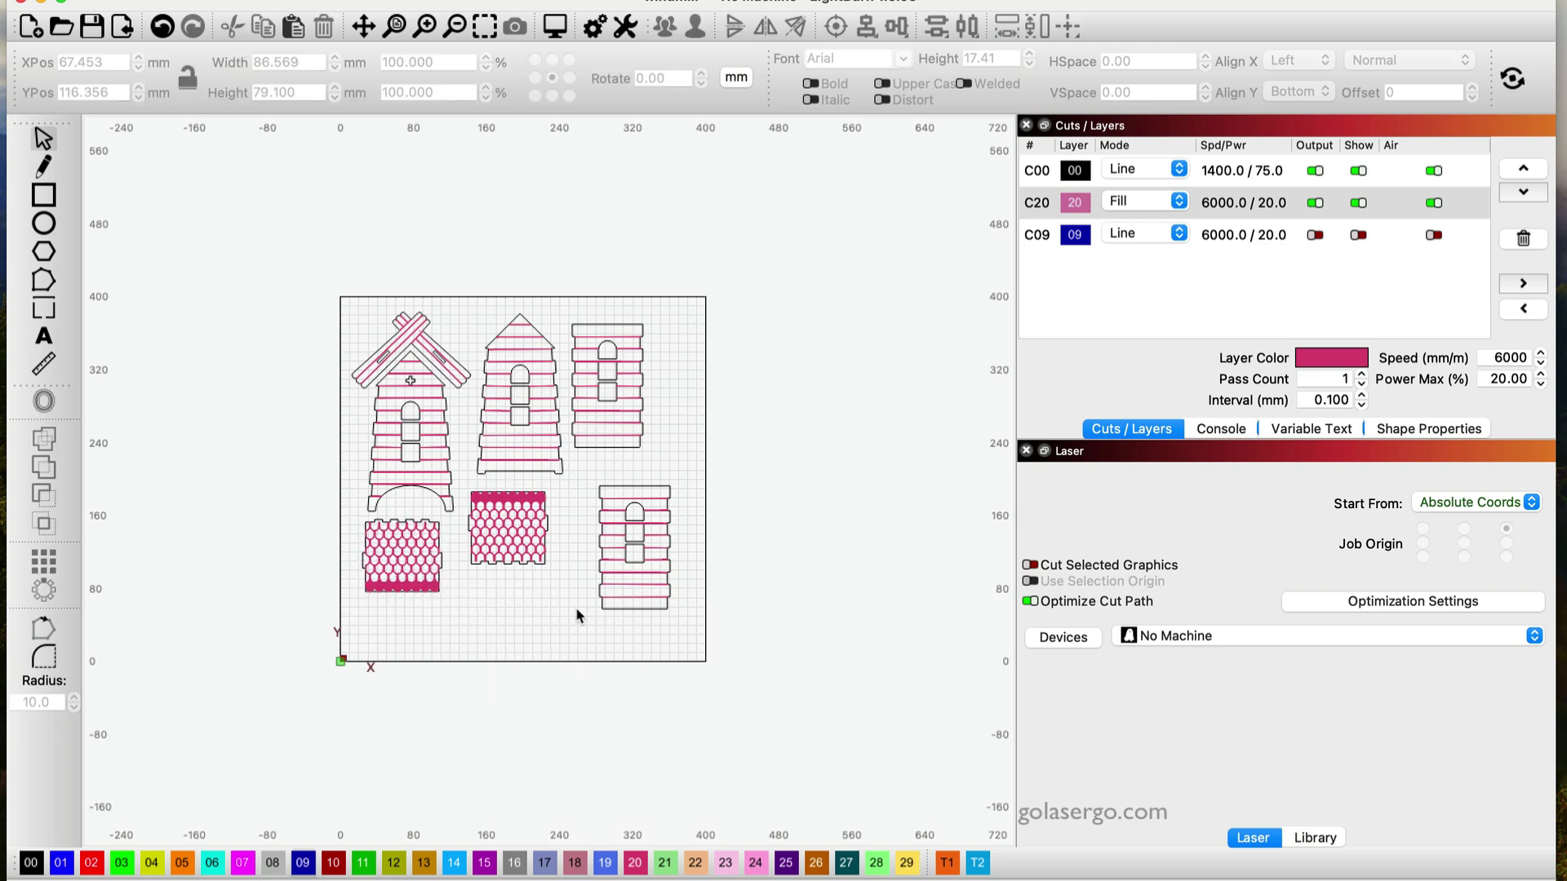
Group the other shingled roof panel and shift it under the pointed tower, and move the lower tower panel to about X 297, Y 146 mm.
{"action": "left_click", "coordinate": [490, 519]}
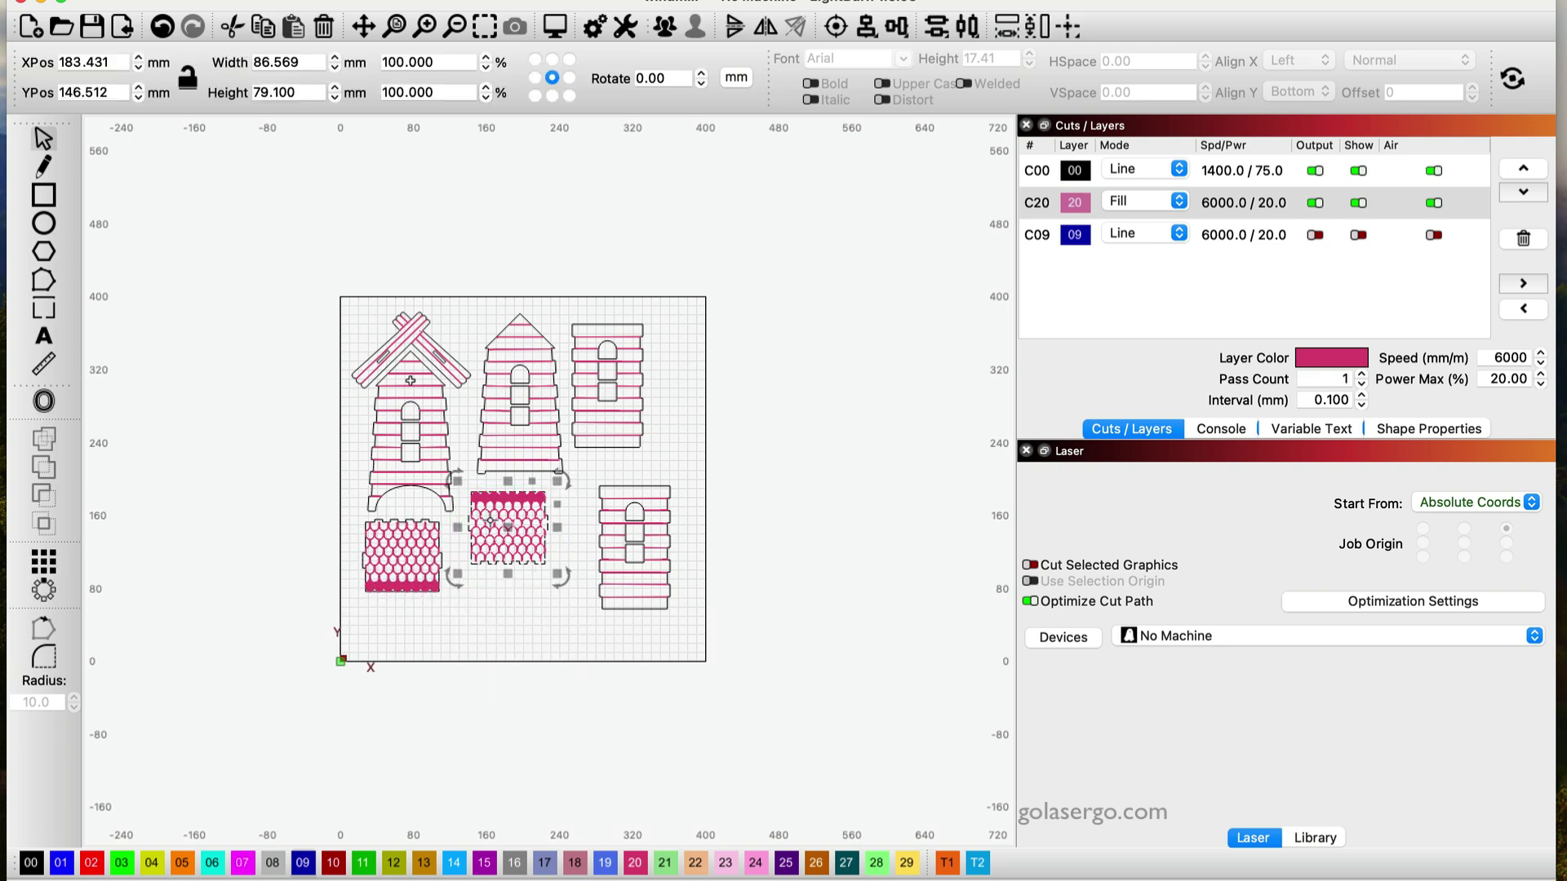
{"action": "right_click", "coordinate": [510, 530]}
{"action": "left_click", "coordinate": [539, 716]}
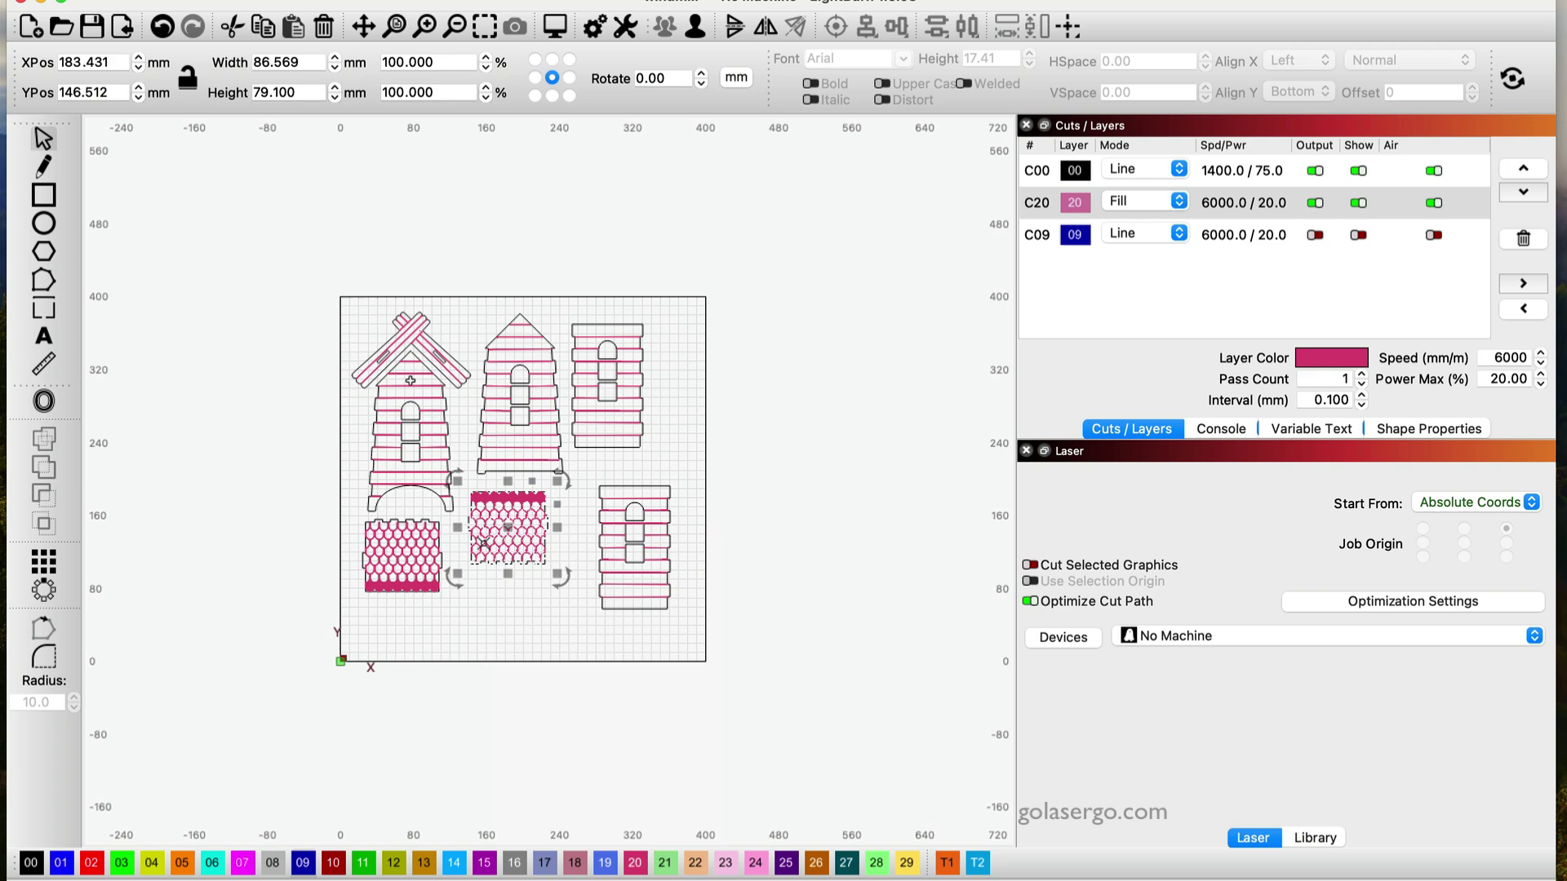
{"action": "mouse_move", "coordinate": [511, 531]}
{"action": "left_mouse_down"}
{"action": "mouse_move", "coordinate": [528, 552]}
{"action": "mouse_move", "coordinate": [524, 533]}
{"action": "left_mouse_up"}
{"action": "left_click_drag", "start_coordinate": [636, 522], "coordinate": [613, 503]}
{"action": "left_click", "coordinate": [843, 621]}
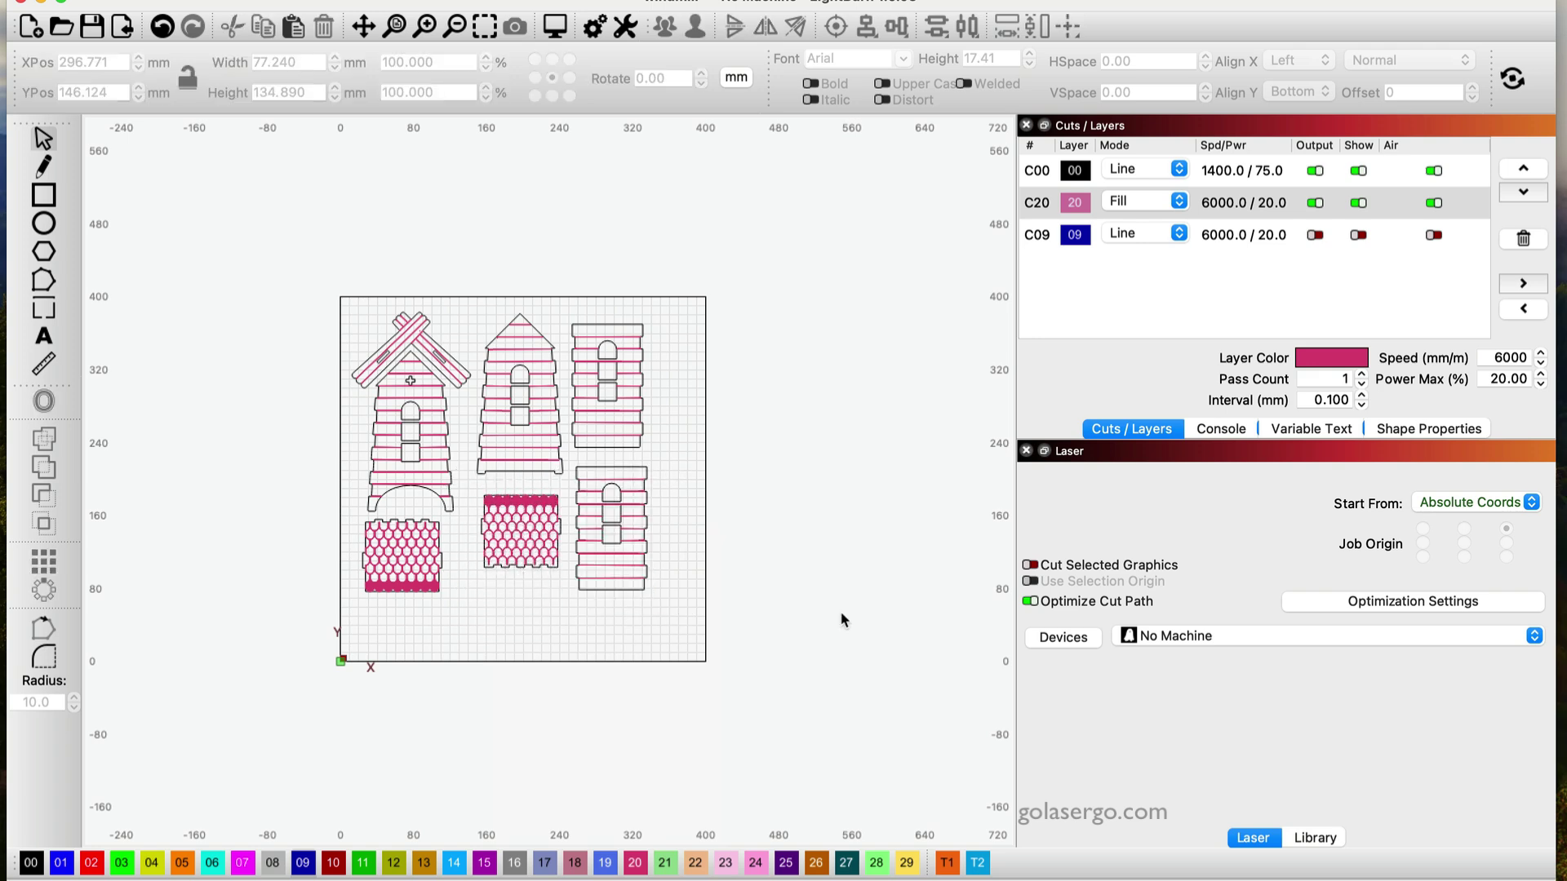